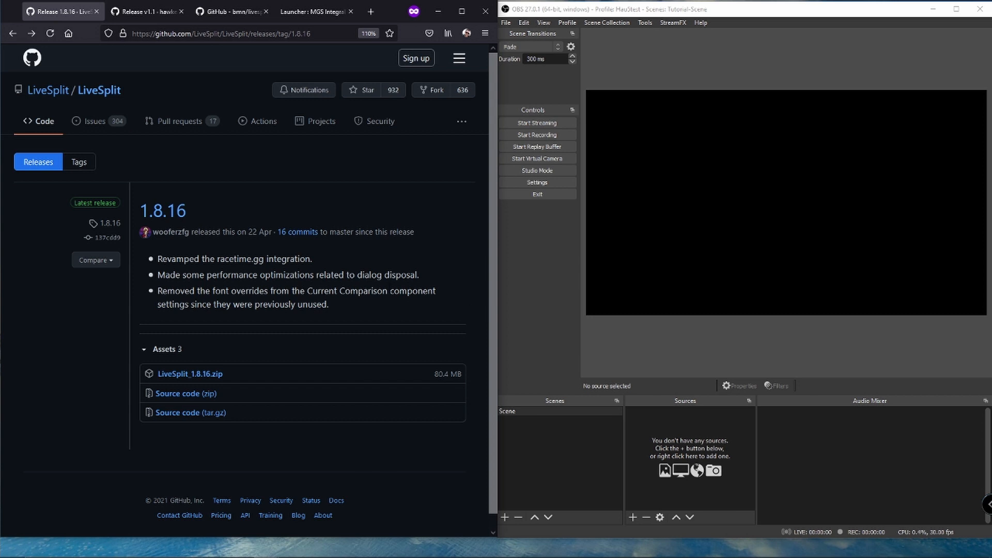
- Review the ASLVarViewer release page and the supported games and emulators in the livesplit_asl_mgs1 README
left_click(145, 12)
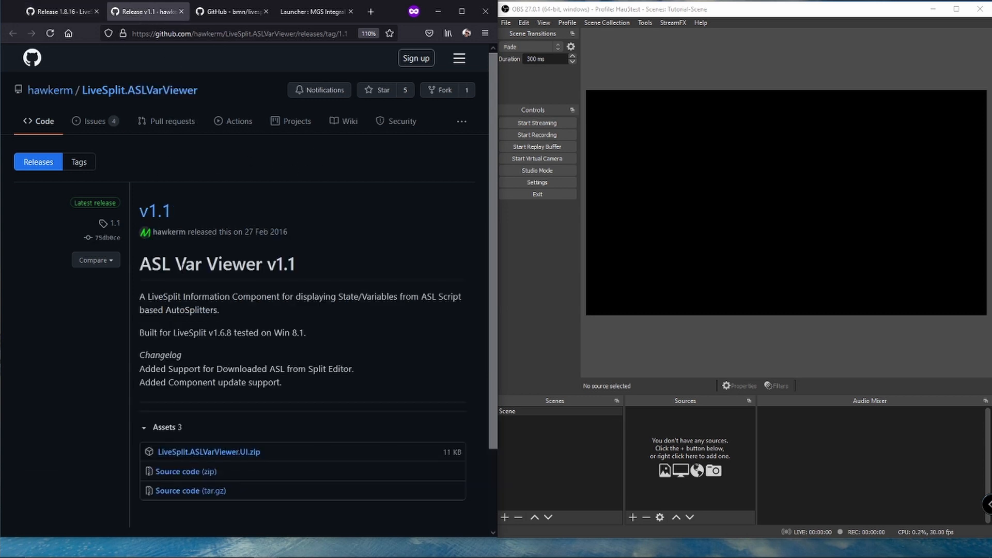
key("ctrl+Tab")
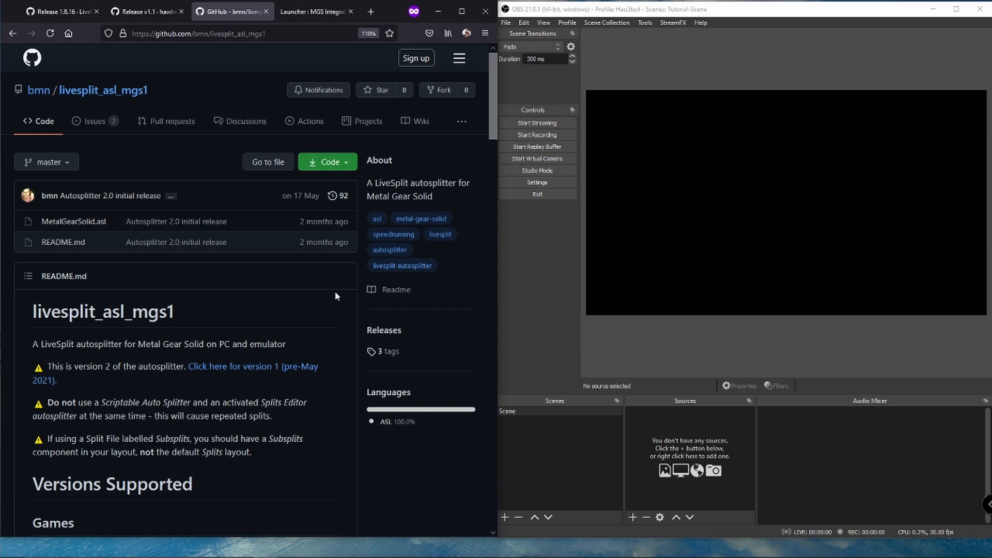
scroll(335, 290, "down", 5)
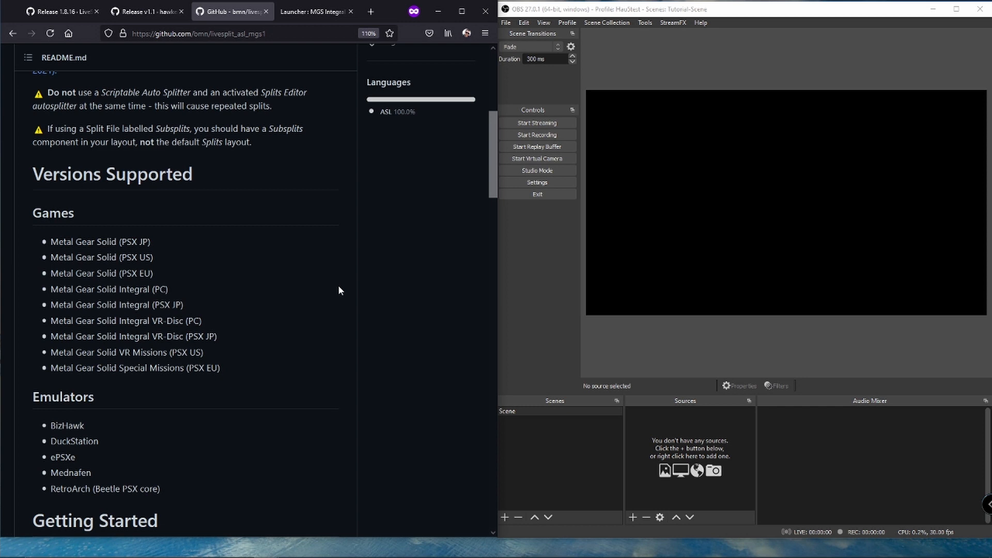
scroll(338, 285, "down", 1)
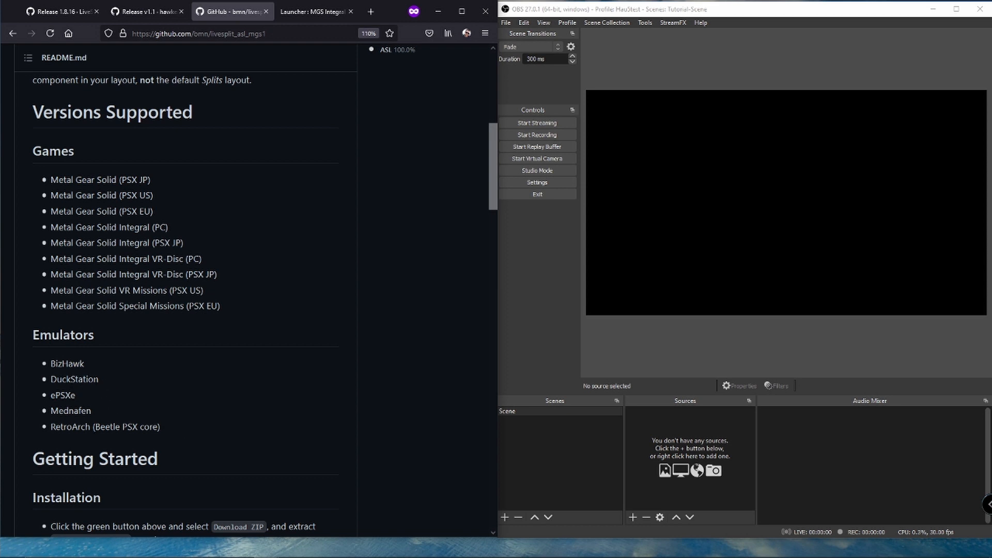
double_click(75, 379)
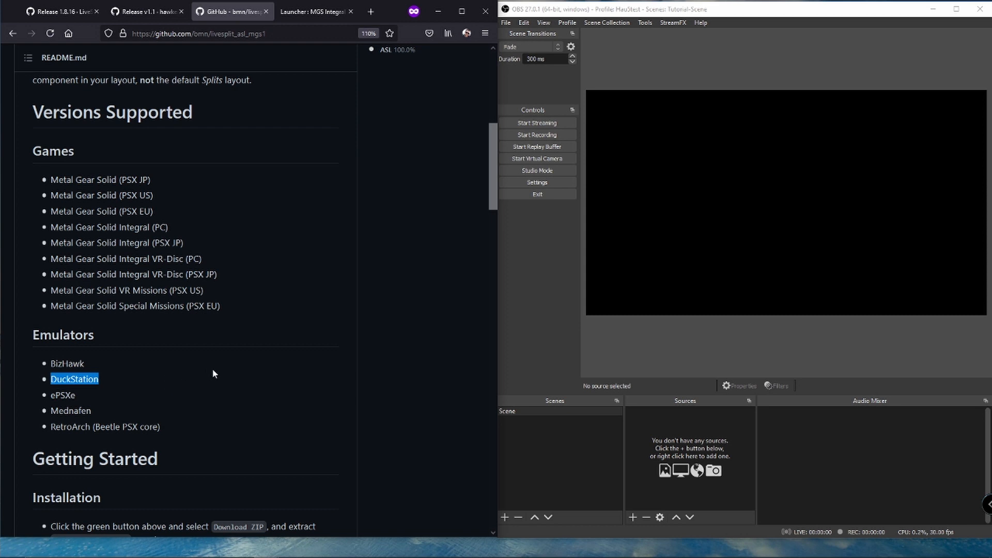
key("ctrl+Tab")
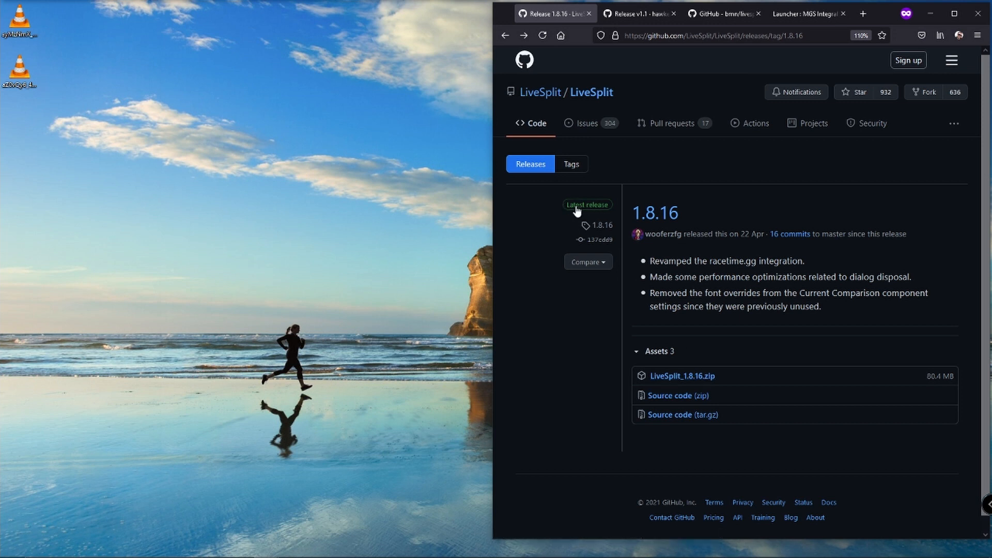
- Download LiveSplit_1.8.16.zip from the LiveSplit release page and open the archive, dismissing the WinRAR trial notice
left_click(703, 380)
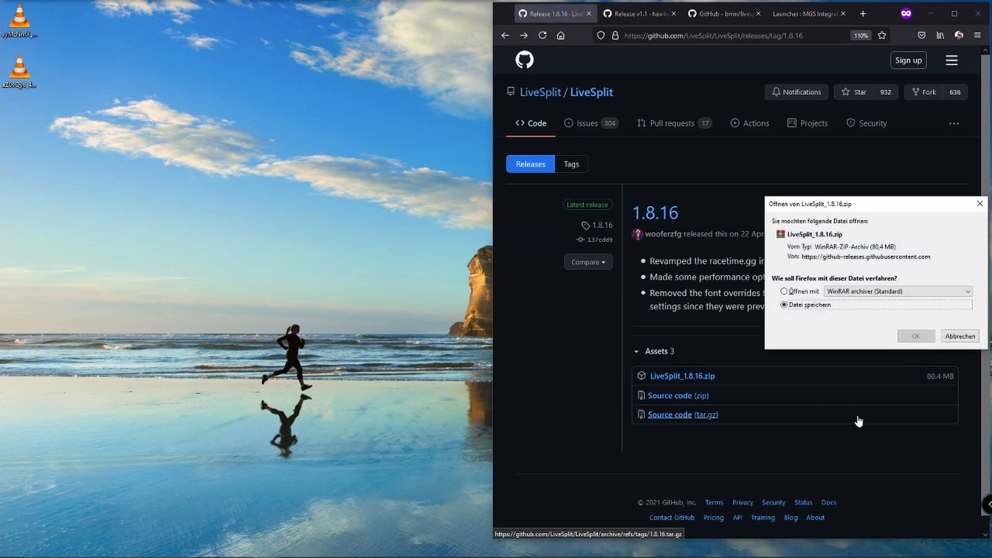
left_click(916, 336)
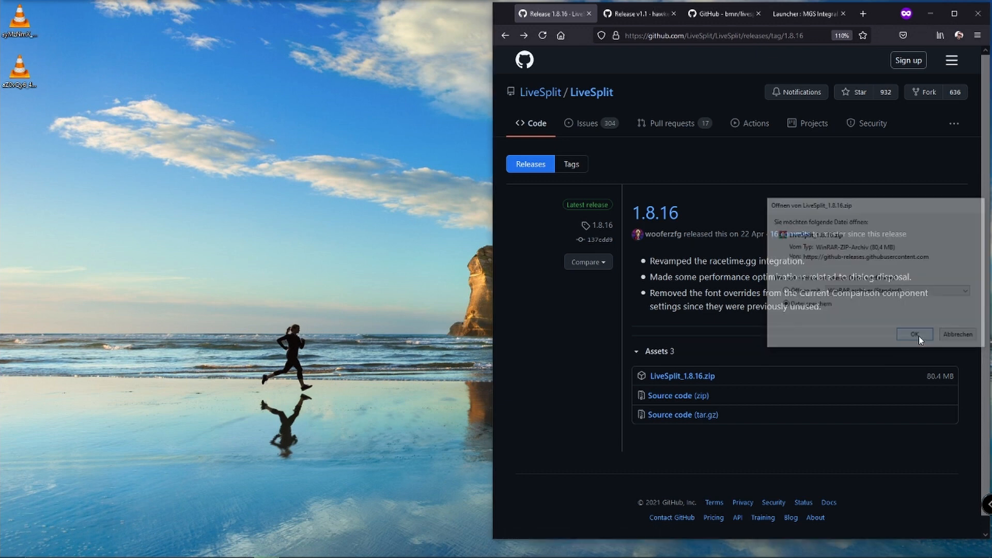
left_click(923, 34)
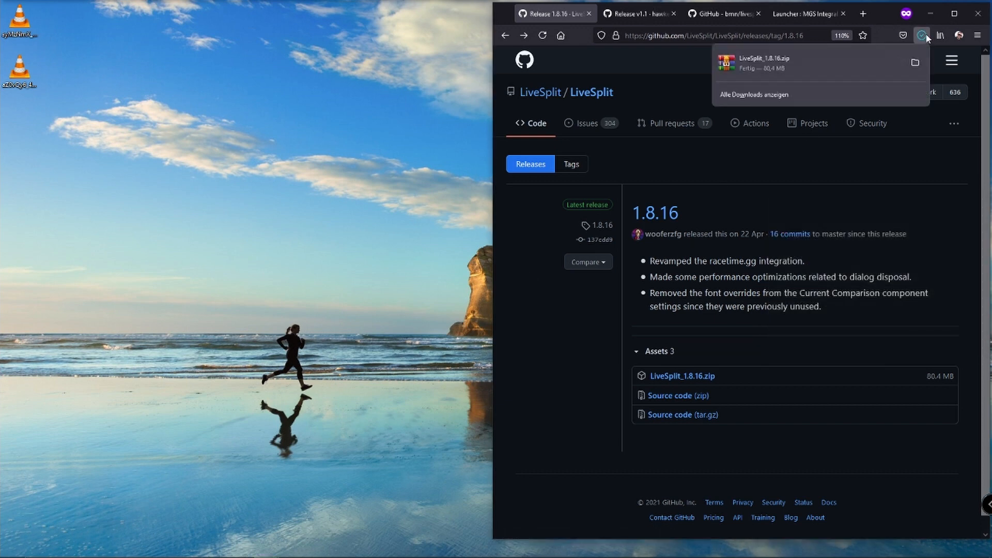
left_click(915, 62)
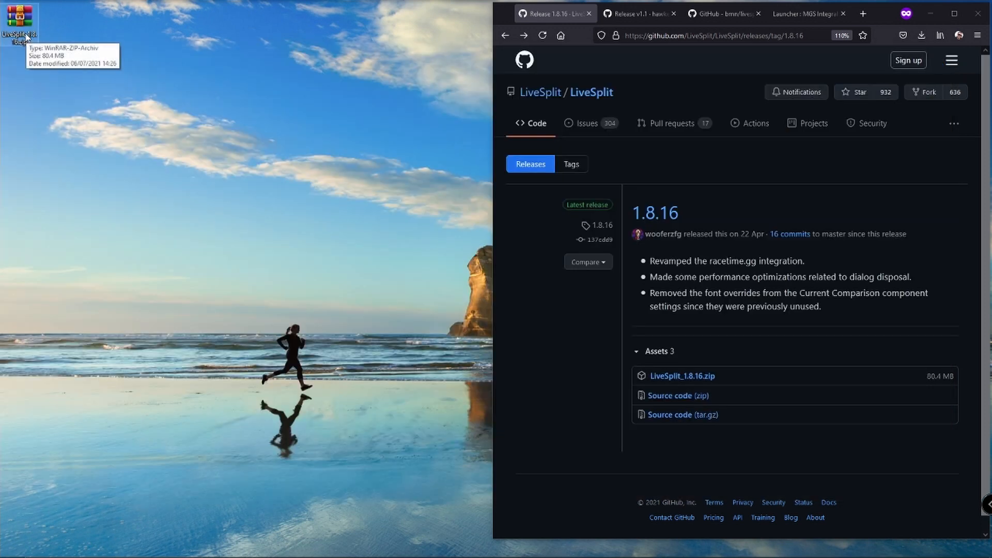
double_click(26, 37)
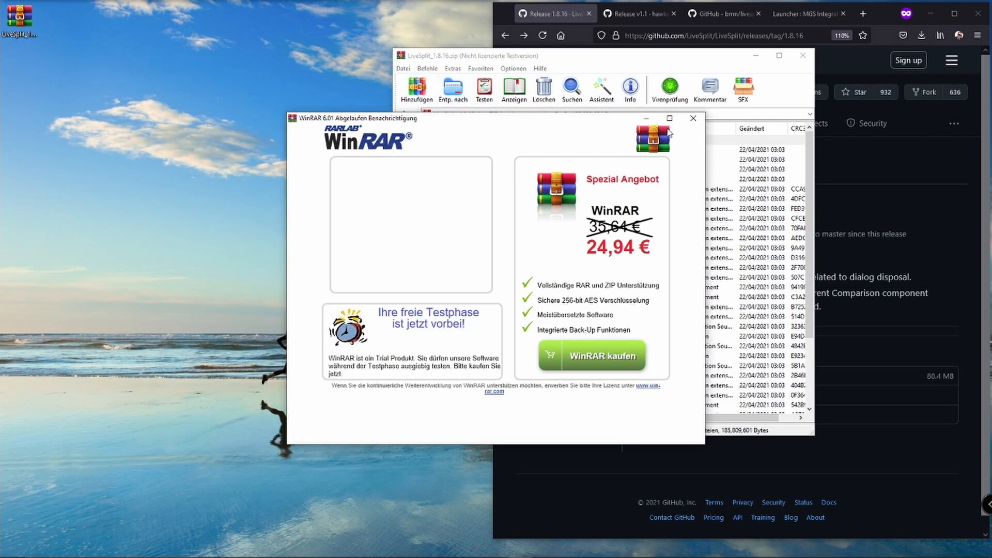
left_click(700, 120)
- Create a desktop folder named "Livesplit" and open it
right_click(51, 104)
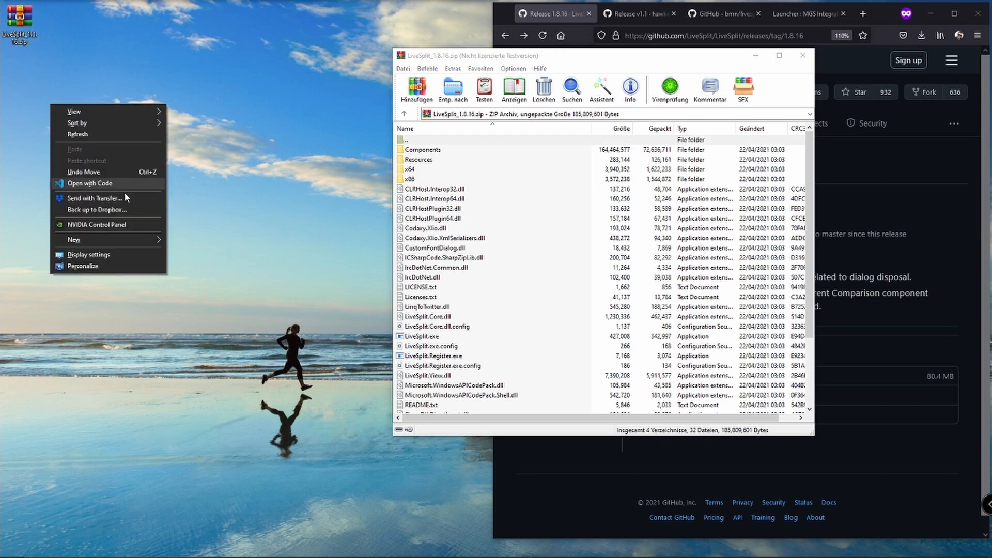
mouse_move(128, 244)
left_click(206, 244)
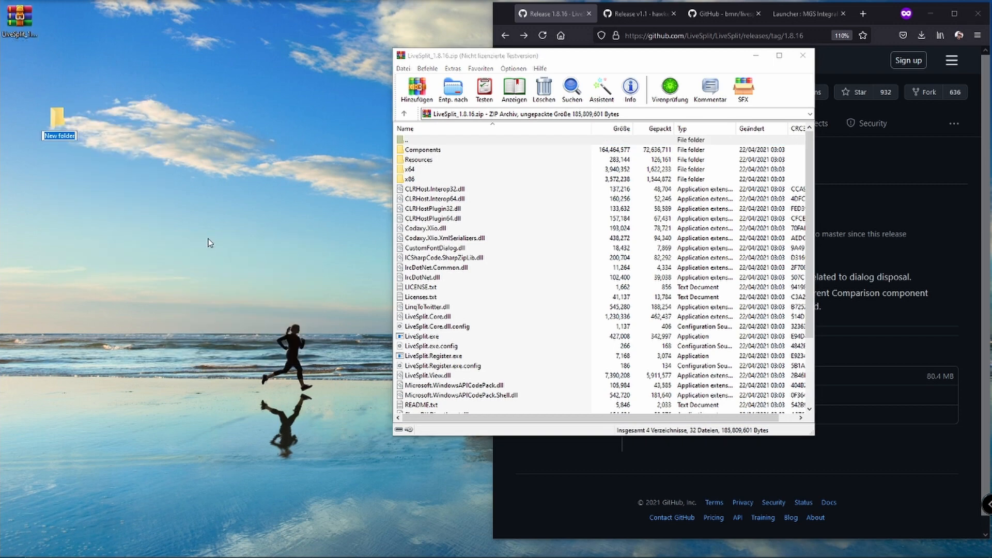
type("Livesplit")
key("Return")
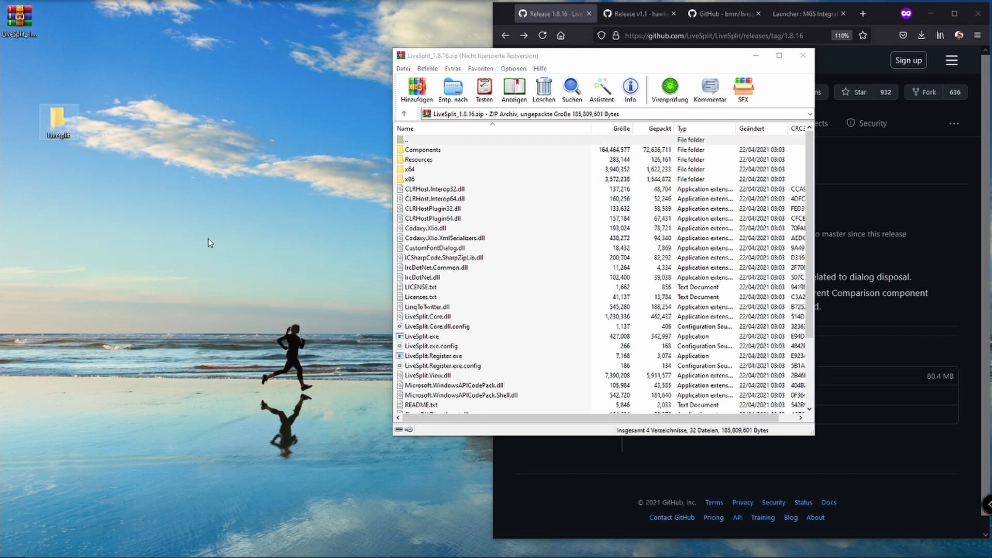
key("Return")
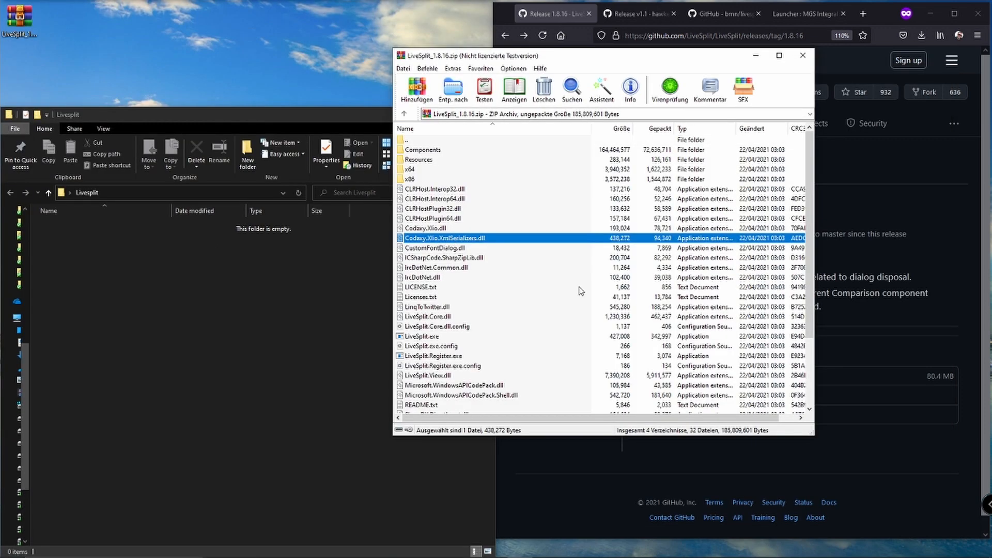
- Extract the entire contents of the LiveSplit_1.8.16.zip archive into the Livesplit folder and close the archive
key("ctrl+a")
left_click_drag(418, 227, 304, 259)
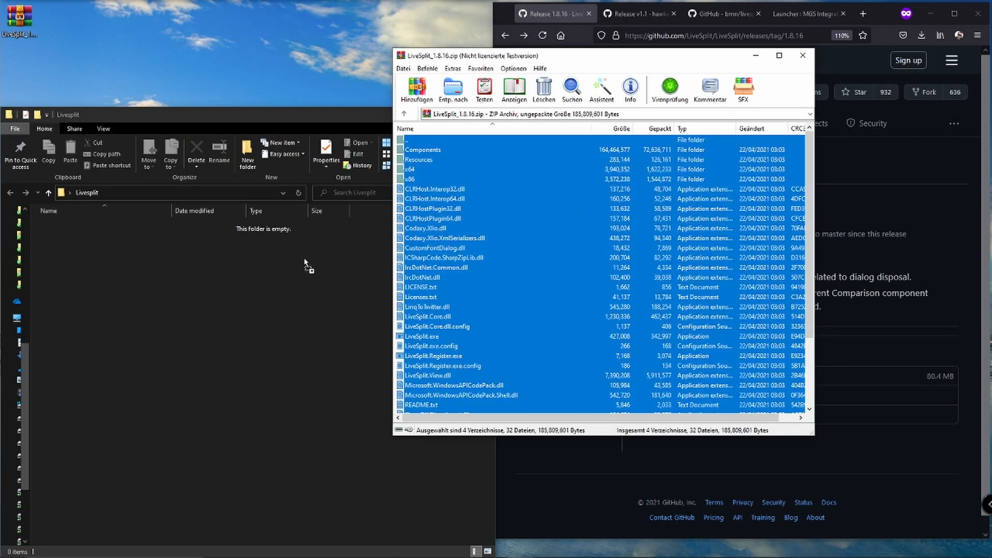
left_click_drag(206, 328, 206, 328)
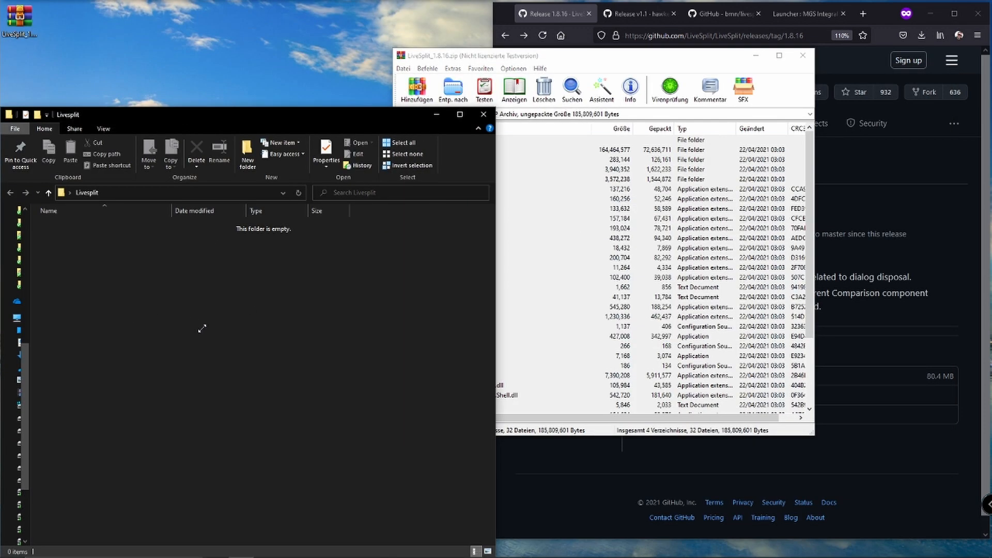
left_click(803, 55)
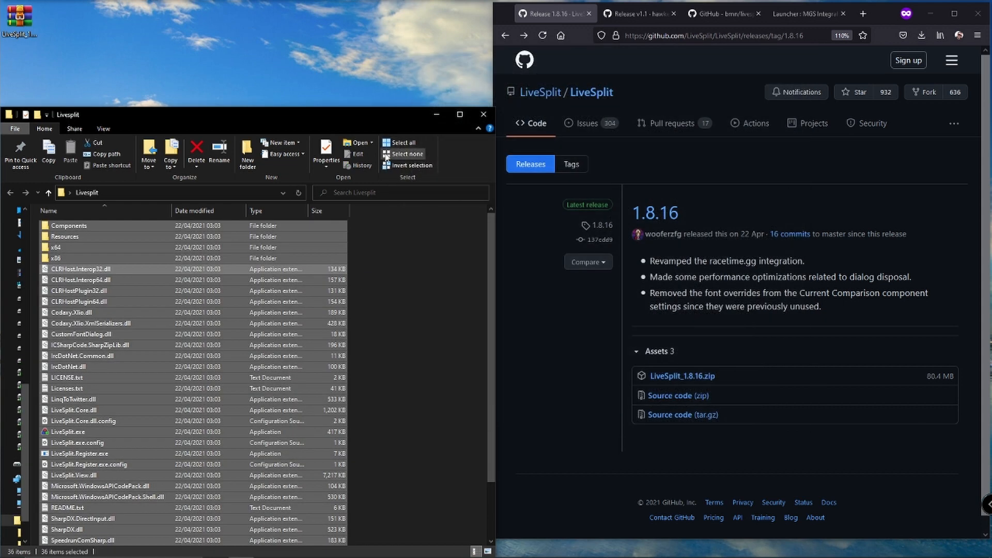
- Set LiveSplit.exe to always run as an administrator in its compatibility properties
left_click_drag(399, 116, 616, 45)
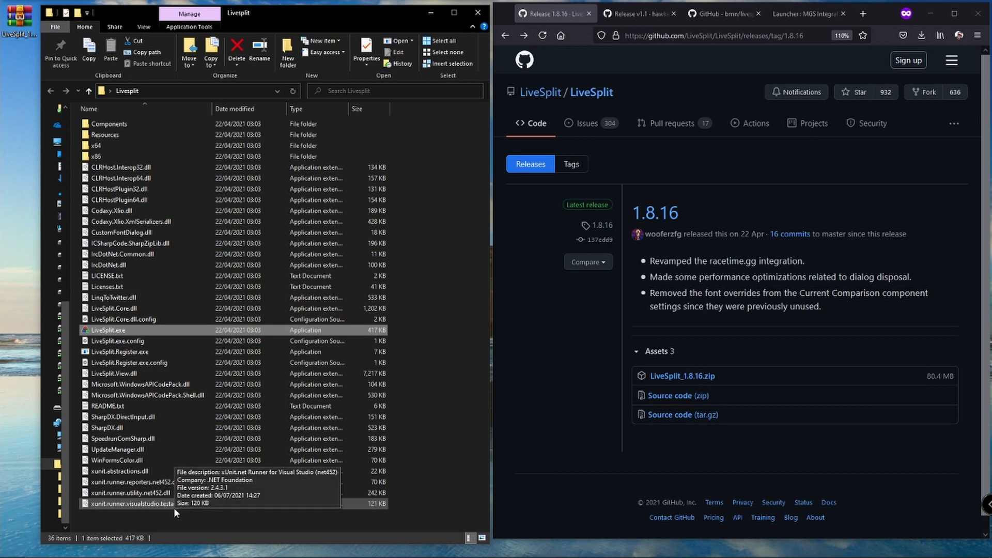
right_click(122, 335)
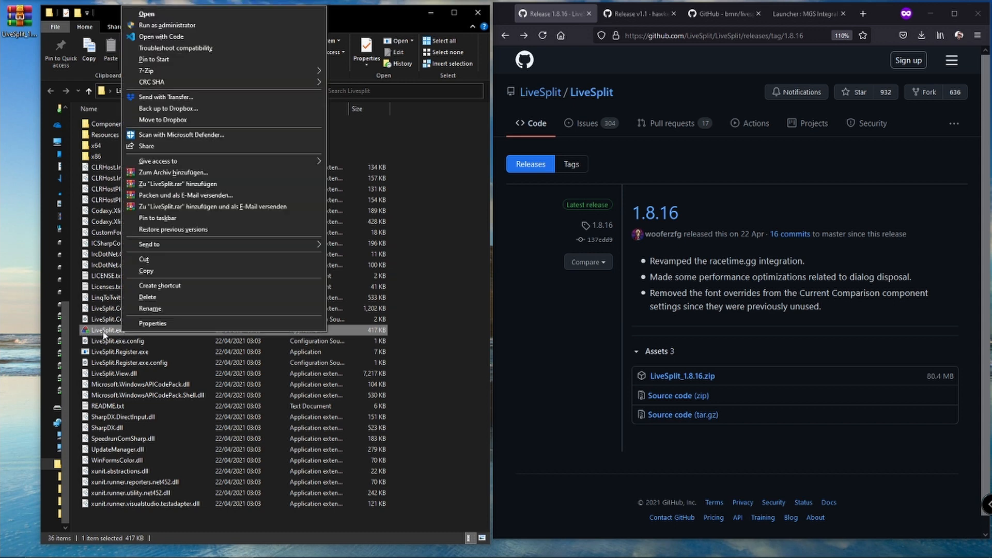
left_click(152, 324)
left_click(172, 306)
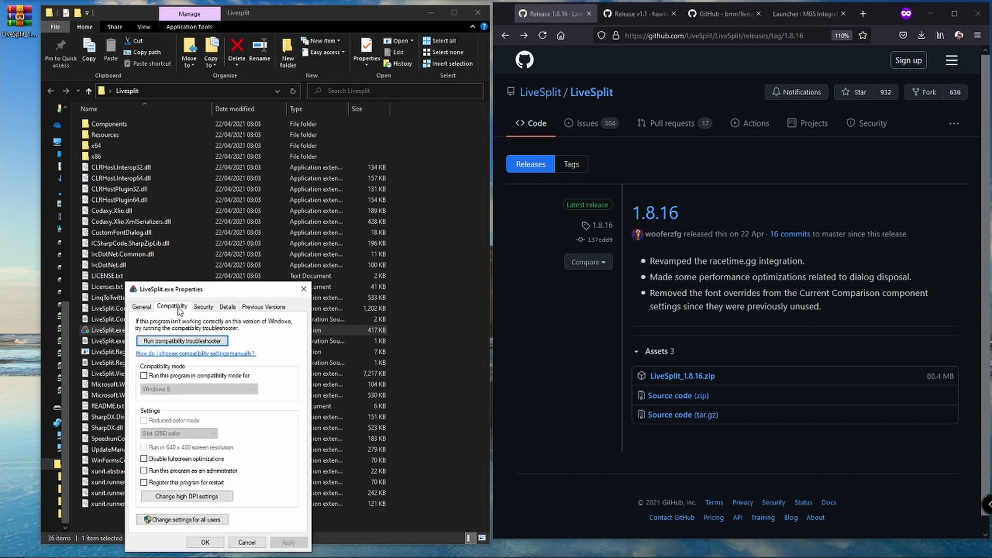
left_click_drag(217, 291, 375, 94)
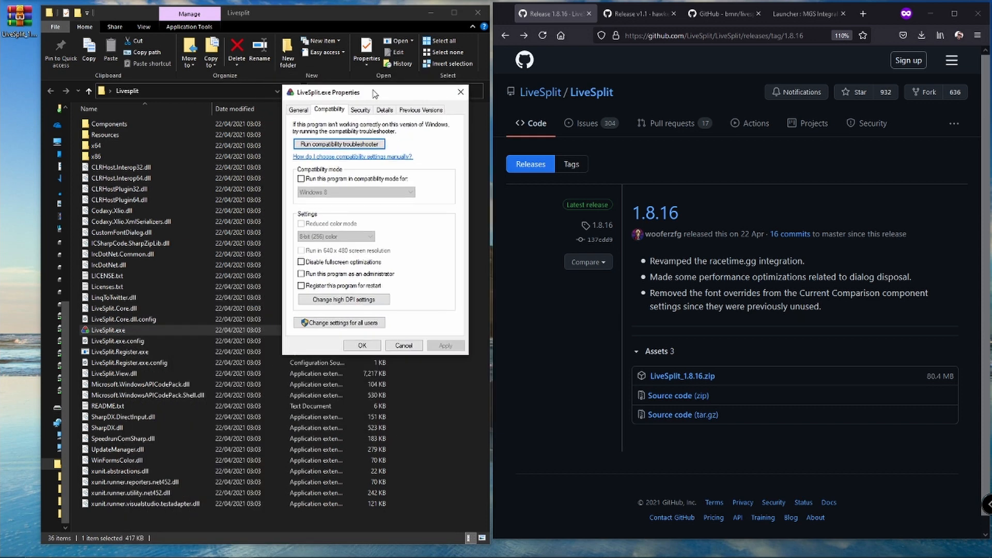
left_click(301, 275)
left_click(446, 345)
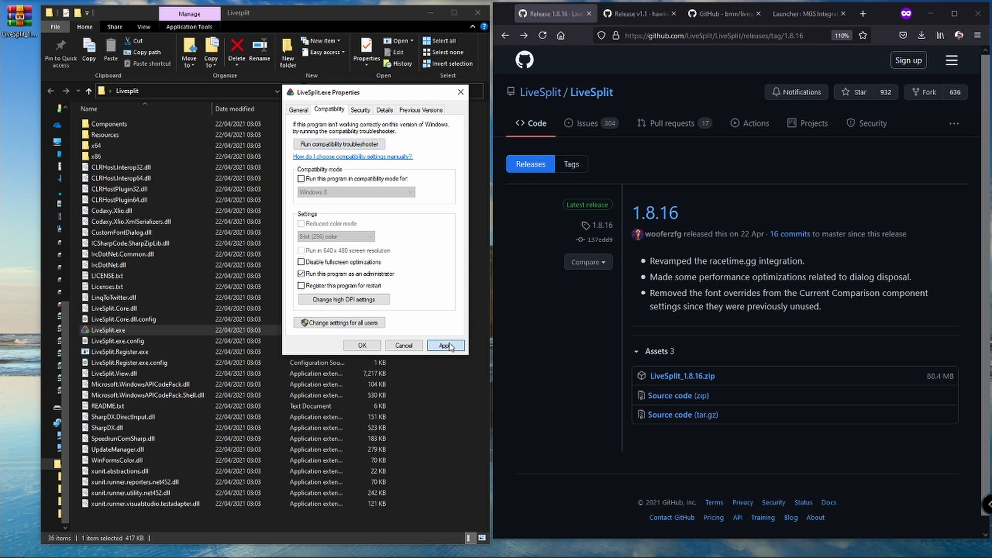
left_click(363, 345)
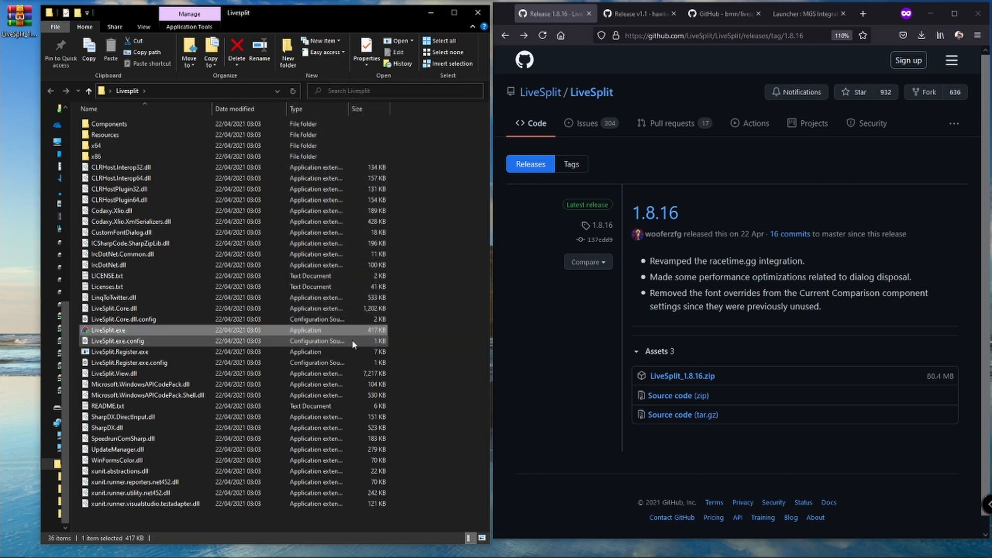
- Launch LiveSplit.exe, move its timer clear of the folder contents and close the Livesplit folder window
double_click(103, 332)
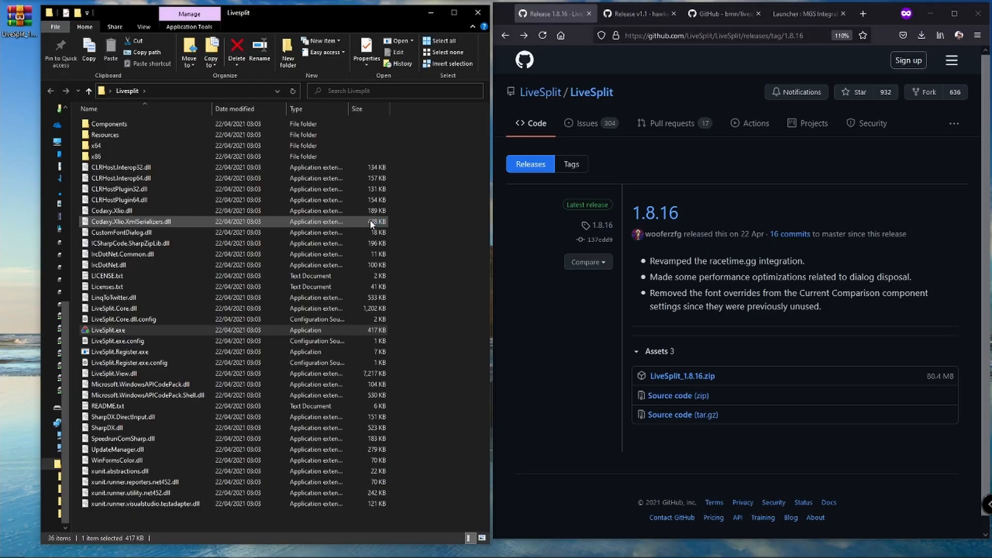
left_click_drag(103, 70, 336, 96)
left_click(477, 12)
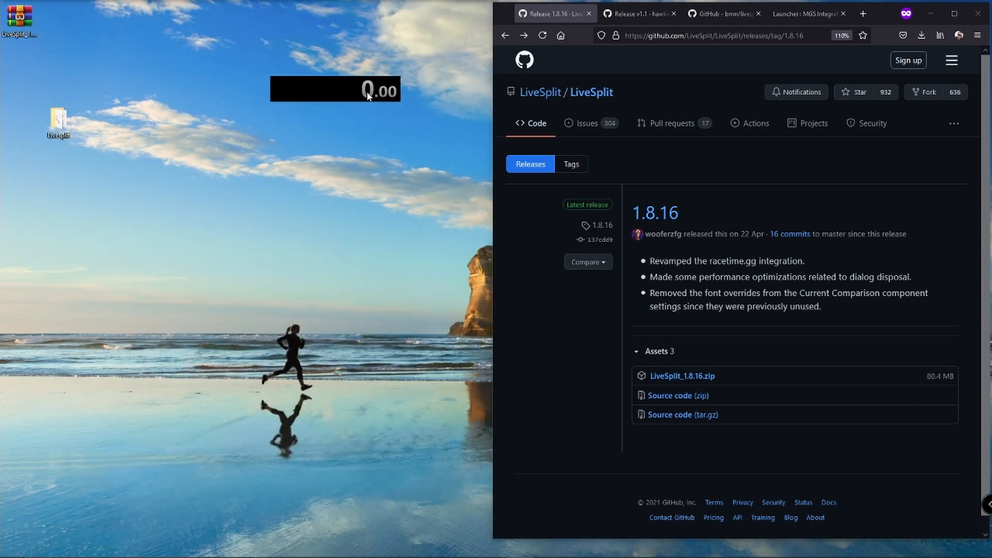
- Look over the commands offered for the LiveSplit timer and exit LiveSplit
right_click(307, 95)
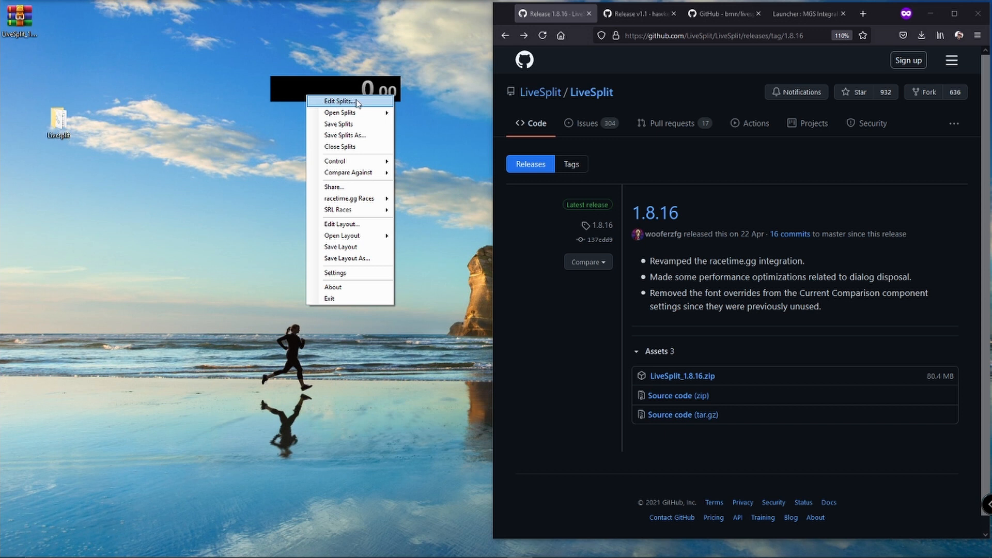
mouse_move(361, 162)
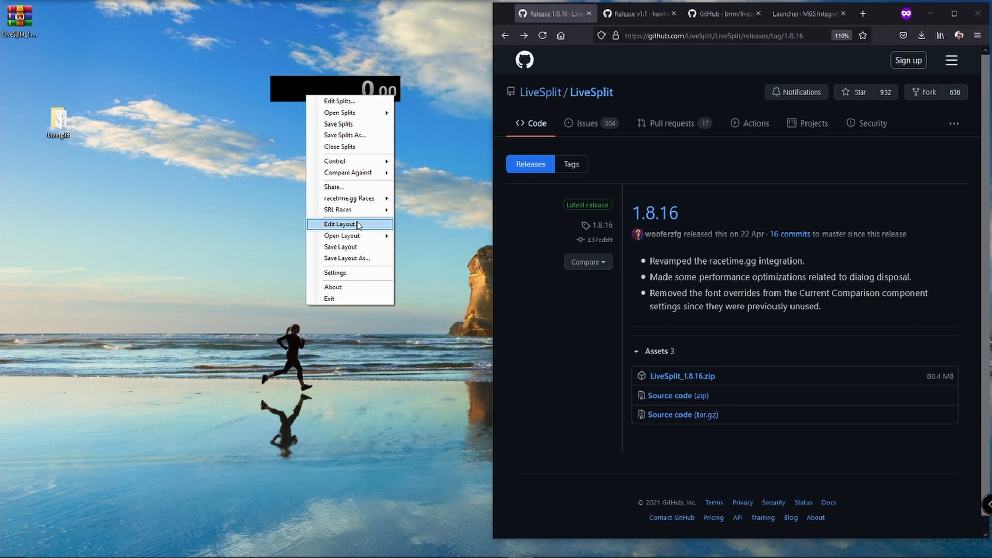
left_click(305, 91)
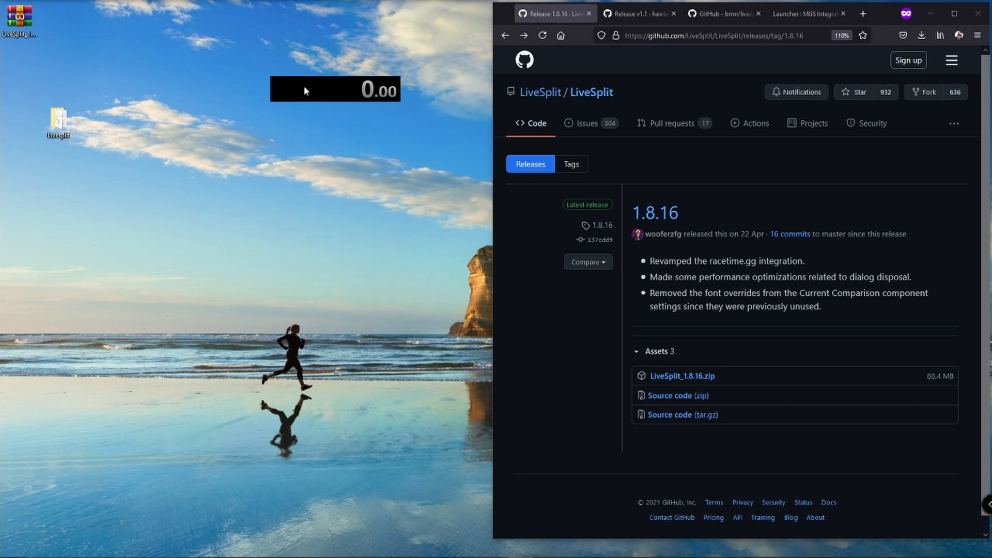
right_click(337, 97)
left_click(357, 299)
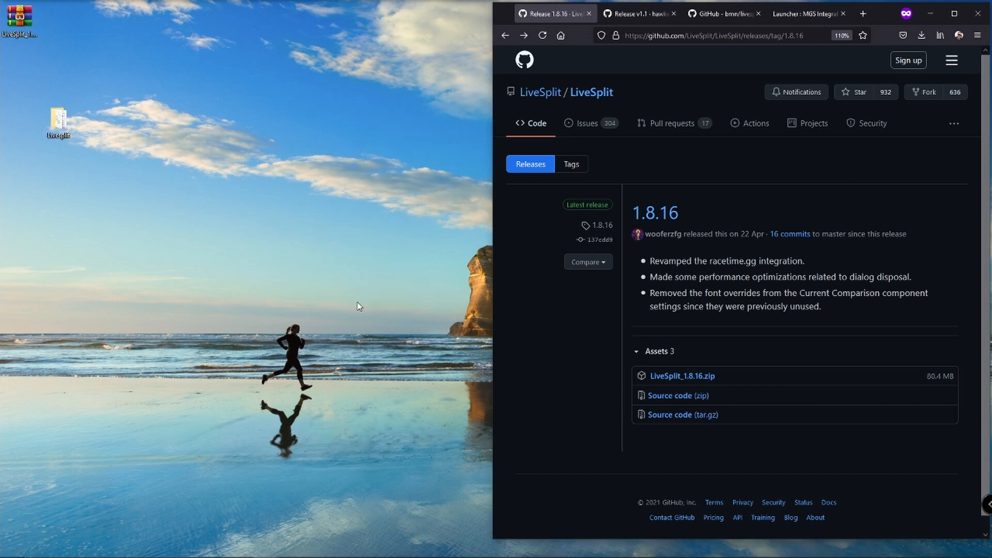
- Reopen the Livesplit folder, and download and open LiveSplit.ASLVarViewer.UI.zip from the ASL Var Viewer v1.1 release
double_click(58, 124)
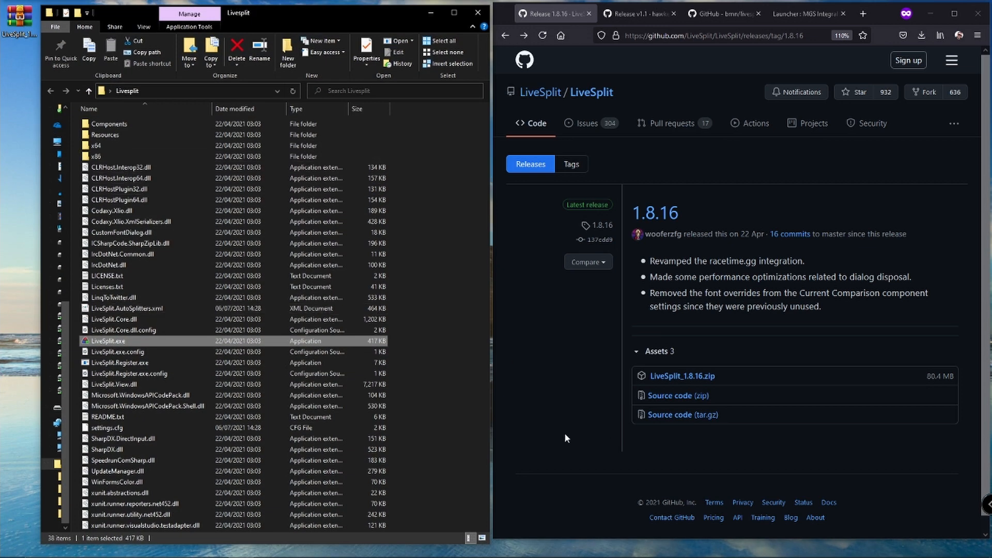
left_click(640, 13)
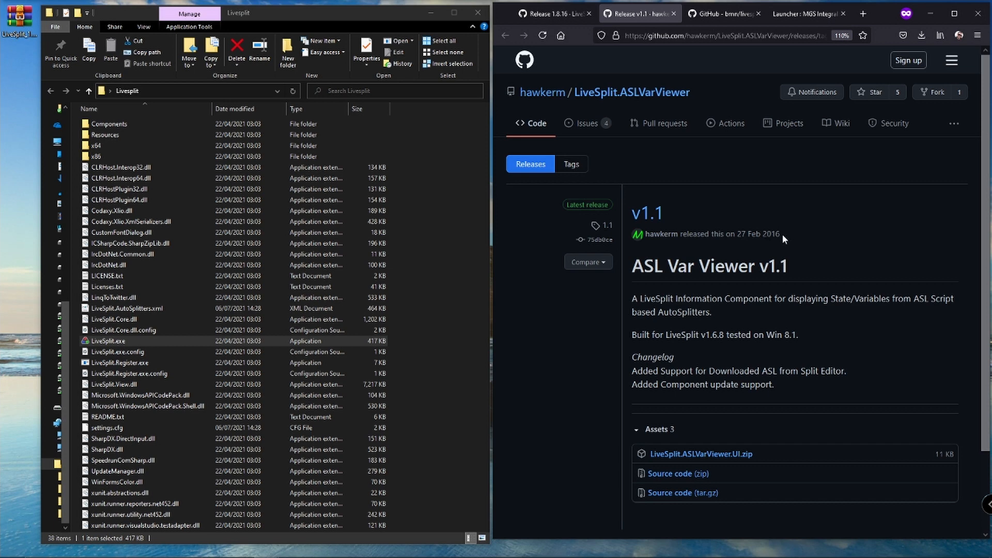
left_click(708, 455)
left_click(914, 339)
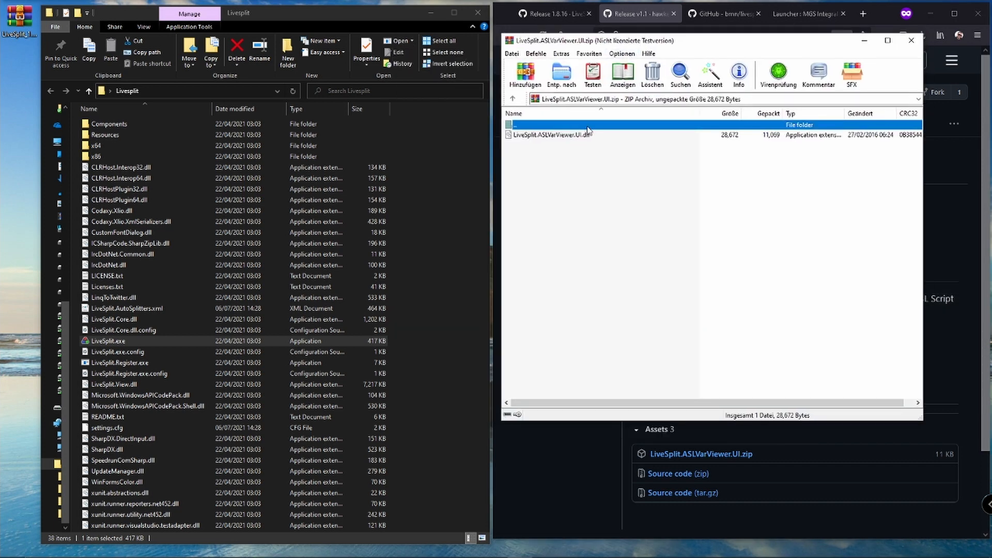
- Extract LiveSplit.ASLVarViewer.UI.dll from the archive into the Components subfolder of the Livesplit folder
left_click(532, 135)
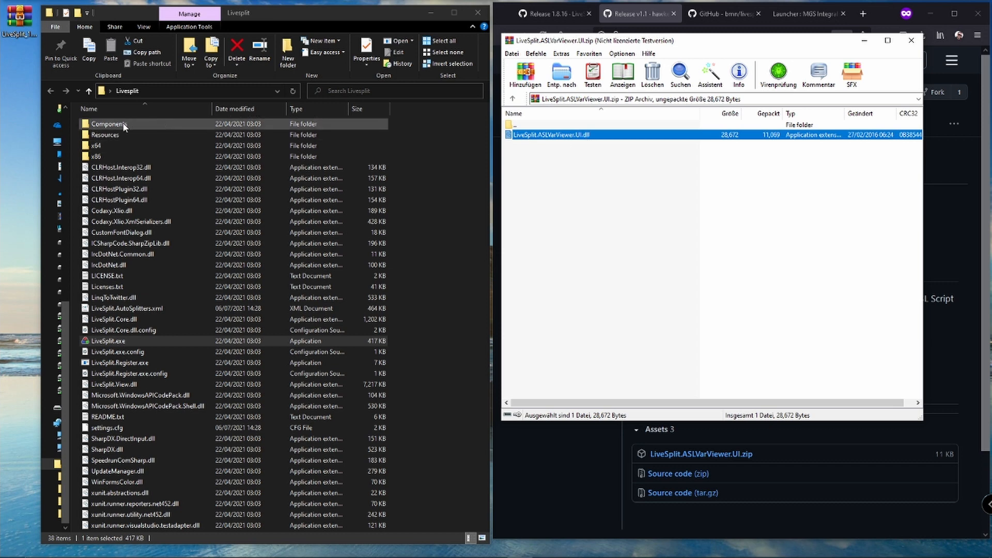
double_click(109, 124)
left_click_drag(551, 137, 441, 195)
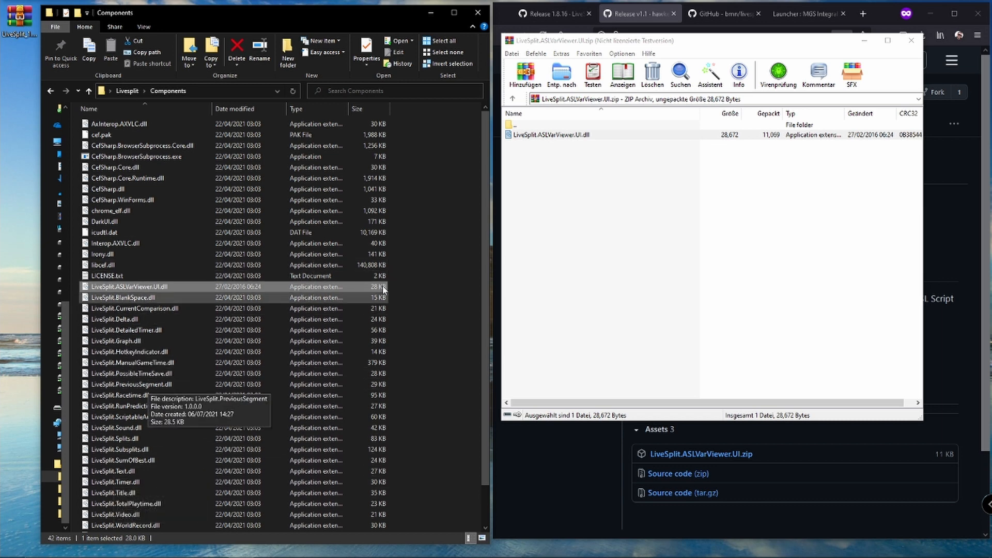
- Close the ASL Var Viewer archive and download and open the source code zip of livesplit_asl_mgs1 release 2.0.0
left_click(912, 40)
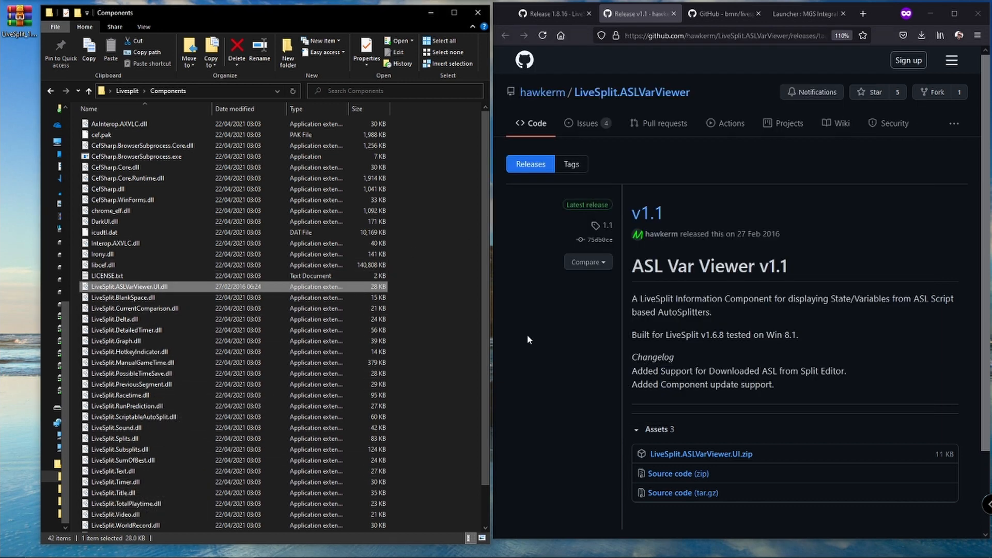
left_click(135, 93)
left_click(731, 21)
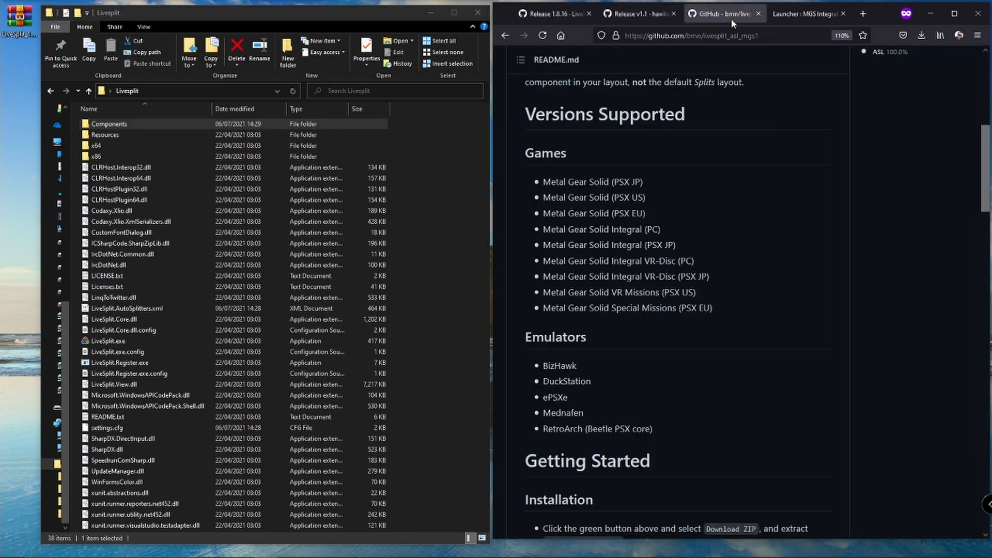
scroll(664, 339, "up", 7)
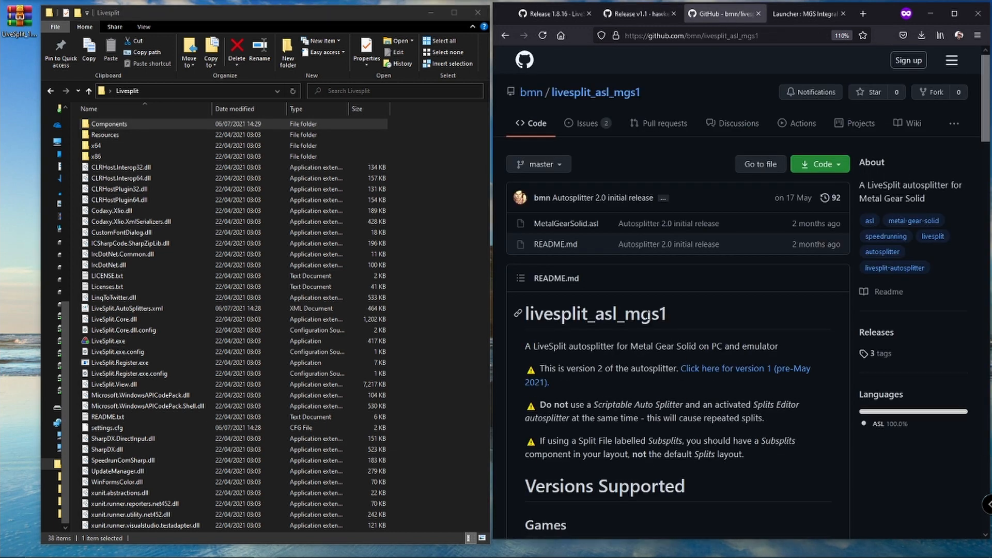
left_click(881, 334)
left_click(646, 206)
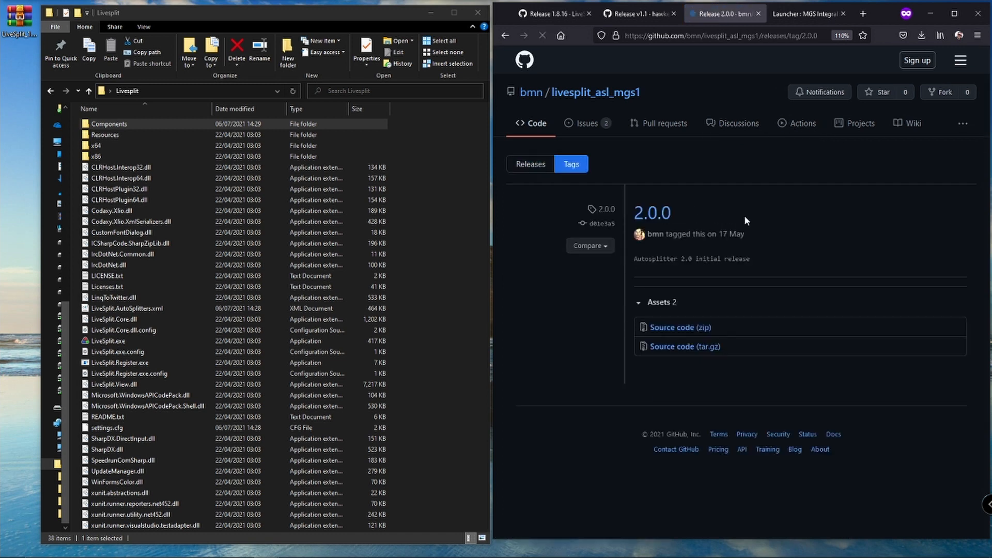
left_click(666, 328)
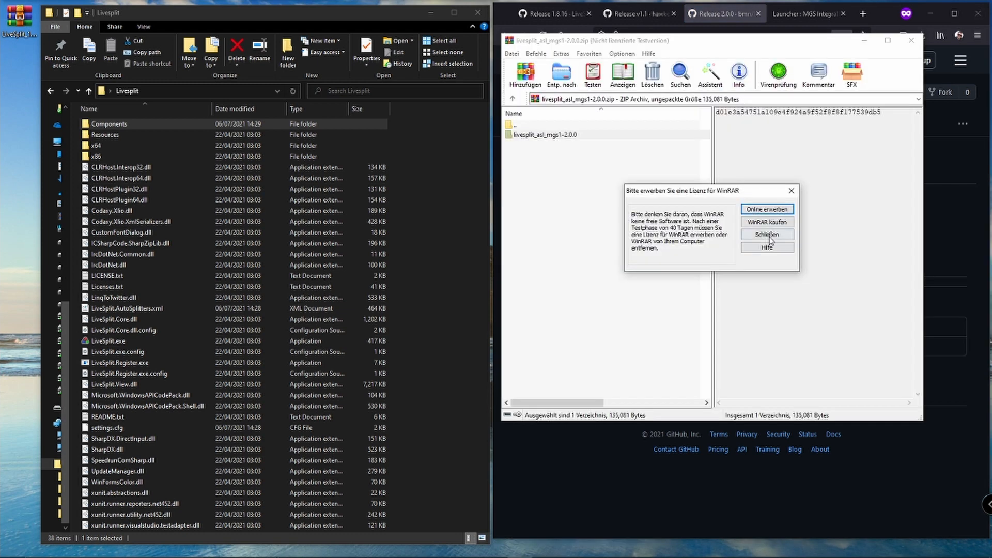
- Extract the livesplit_asl_mgs1-2.0.0 folder from the archive onto the desktop and close the archive
left_click(769, 236)
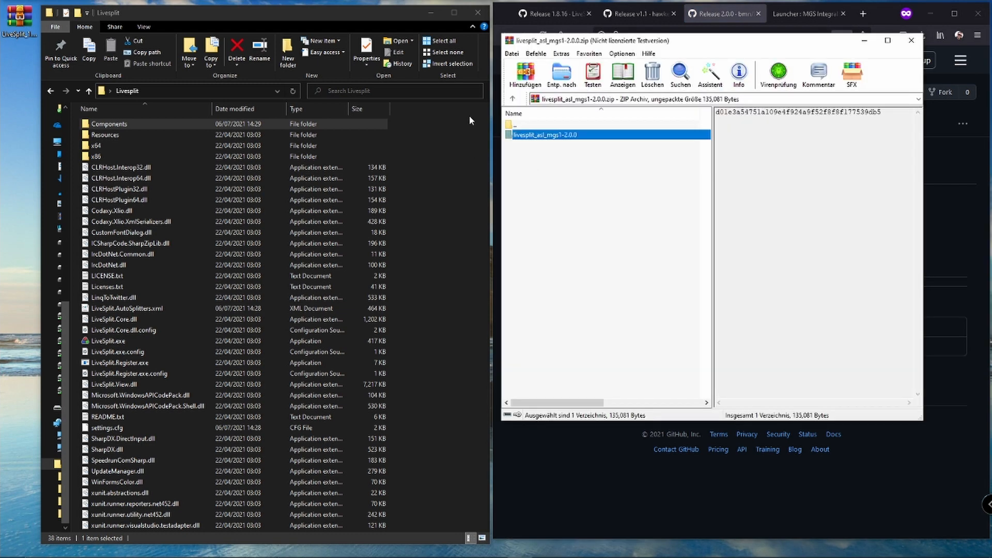
left_click_drag(546, 136, 21, 65)
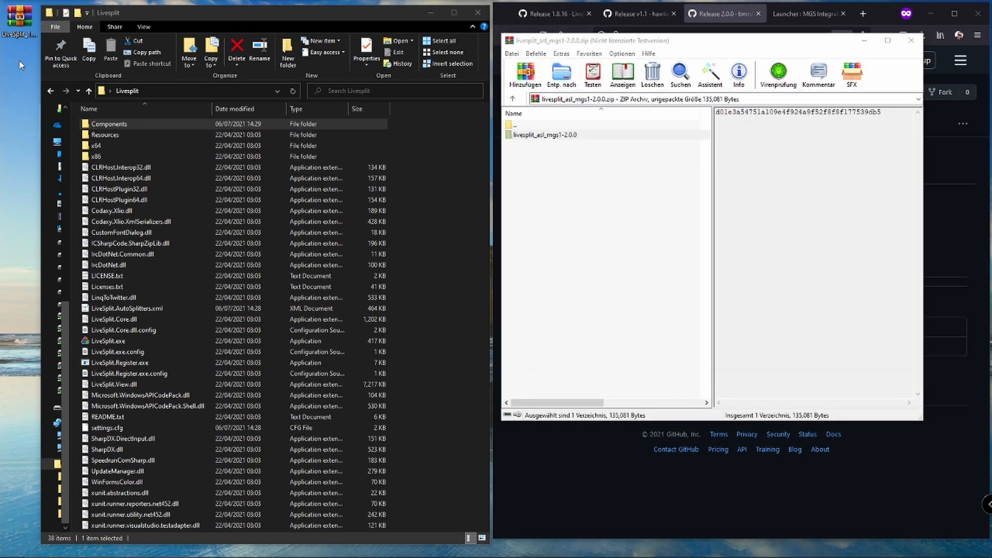
left_click(911, 40)
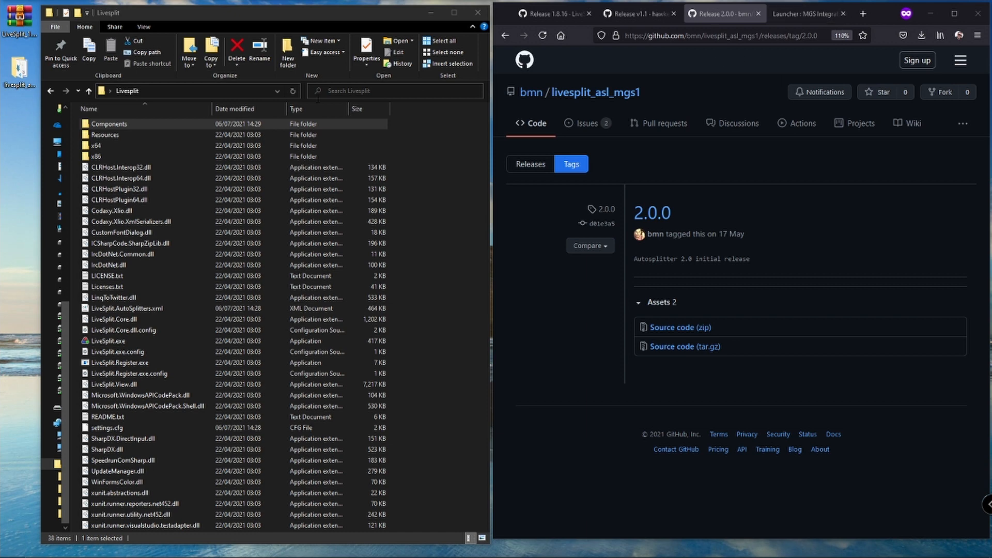
- Inspect MetalGearSolid.asl in the extracted livesplit_asl_mgs1-2.0.0 folder on the desktop and close the folder window
double_click(19, 73)
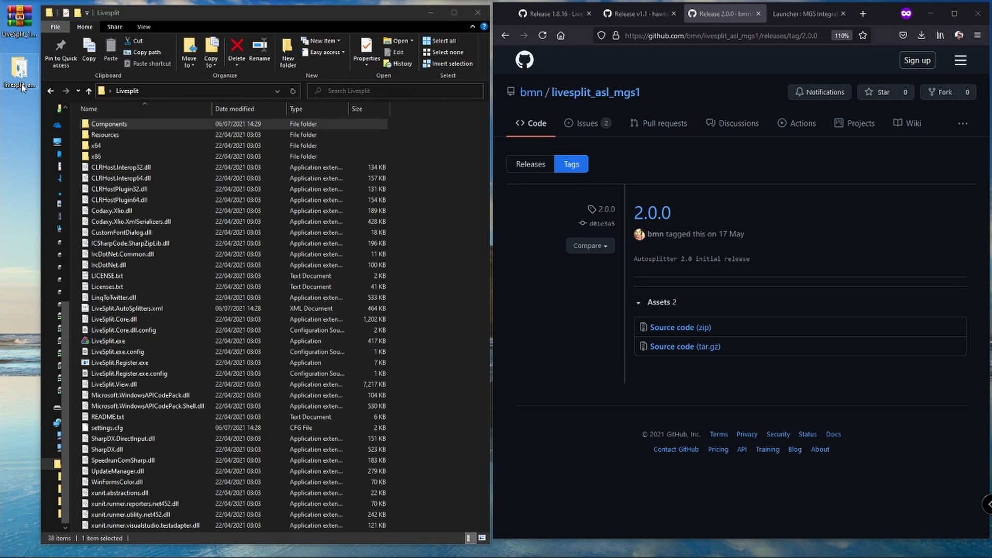
double_click(21, 85)
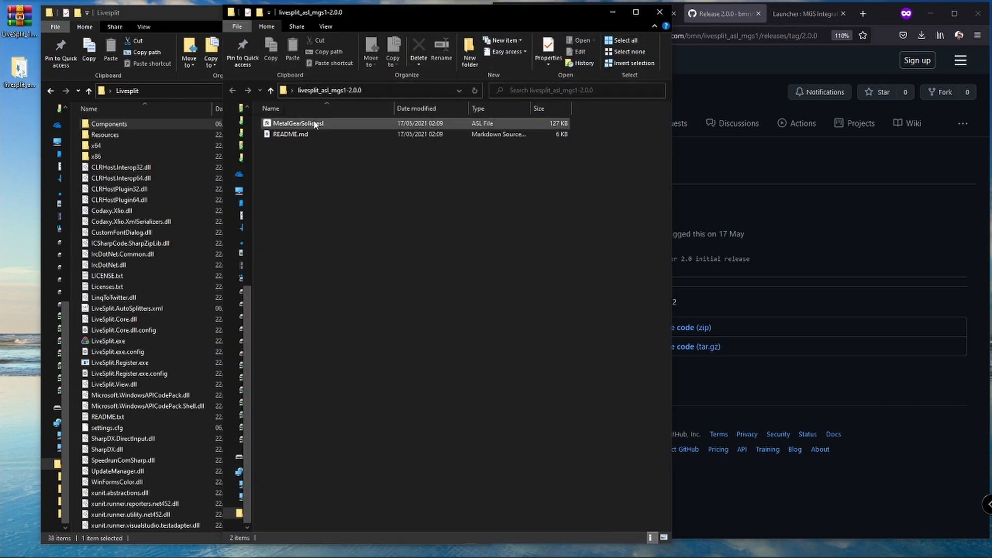
left_click(318, 124)
left_click_drag(411, 19, 628, 22)
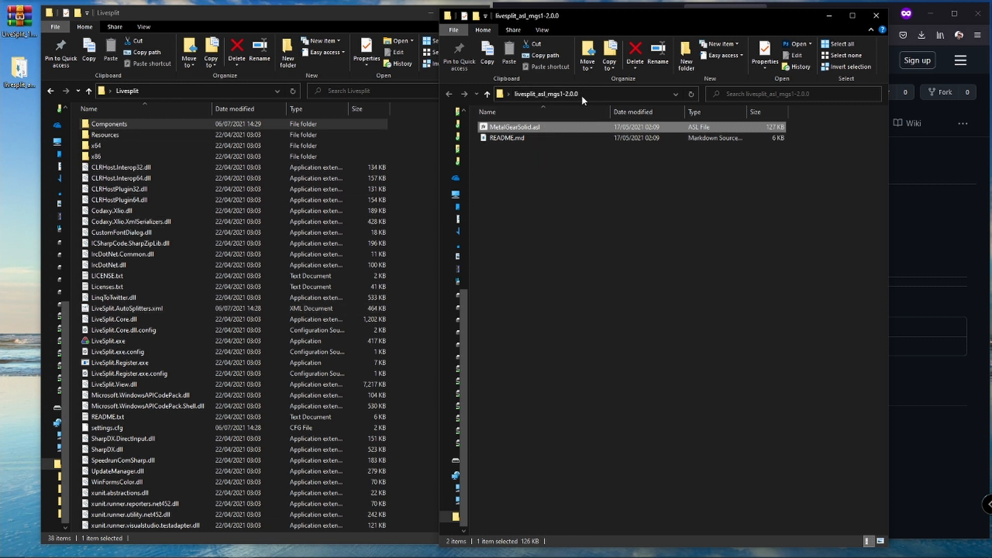
left_click(575, 178)
key("alt+F4")
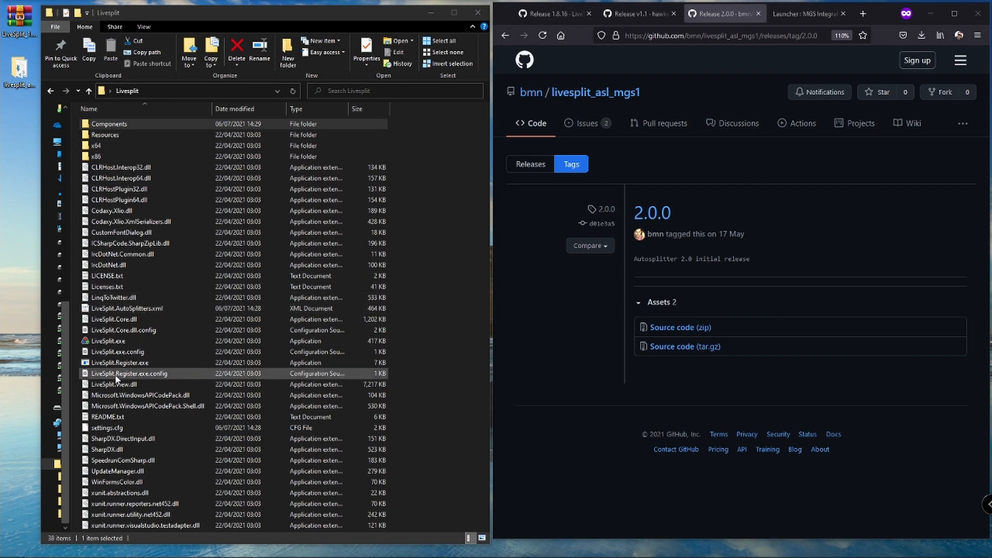
- Launch LiveSplit.exe, move its timer clear of the folder's ribbon and minimize the Livesplit folder window
double_click(117, 343)
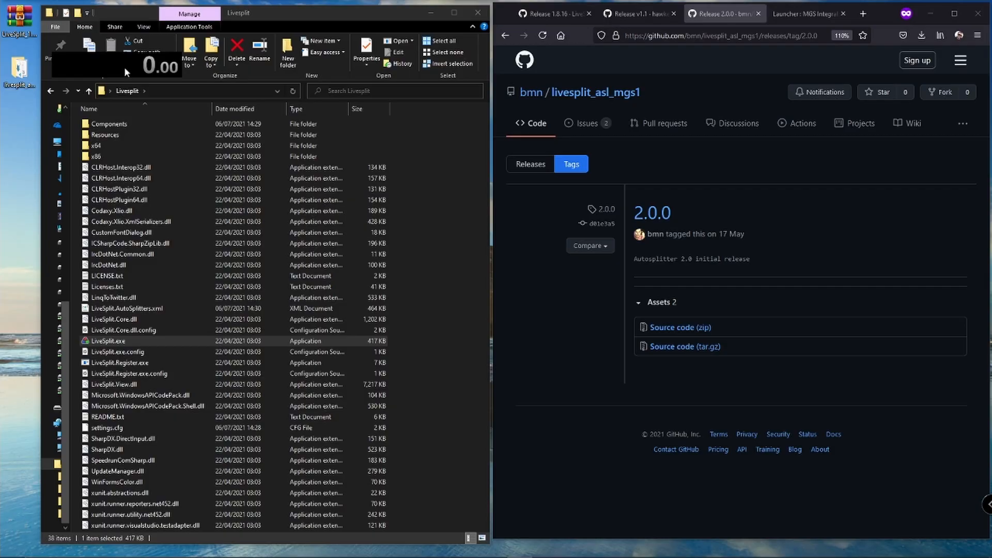
left_click_drag(124, 66, 354, 111)
left_click(432, 18)
- Edit the LiveSplit layout and add the ASL Var Viewer information component below the Timer
right_click(355, 117)
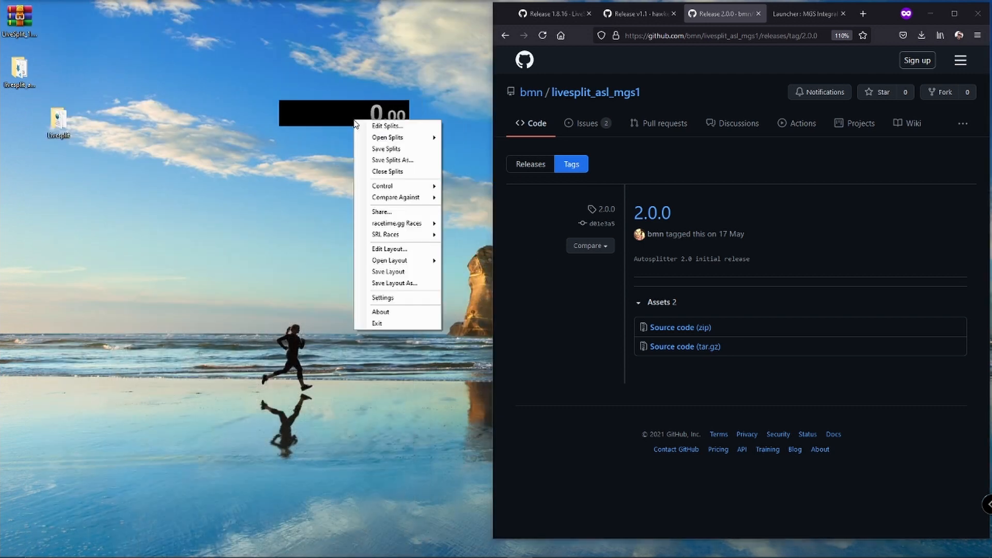
left_click(401, 251)
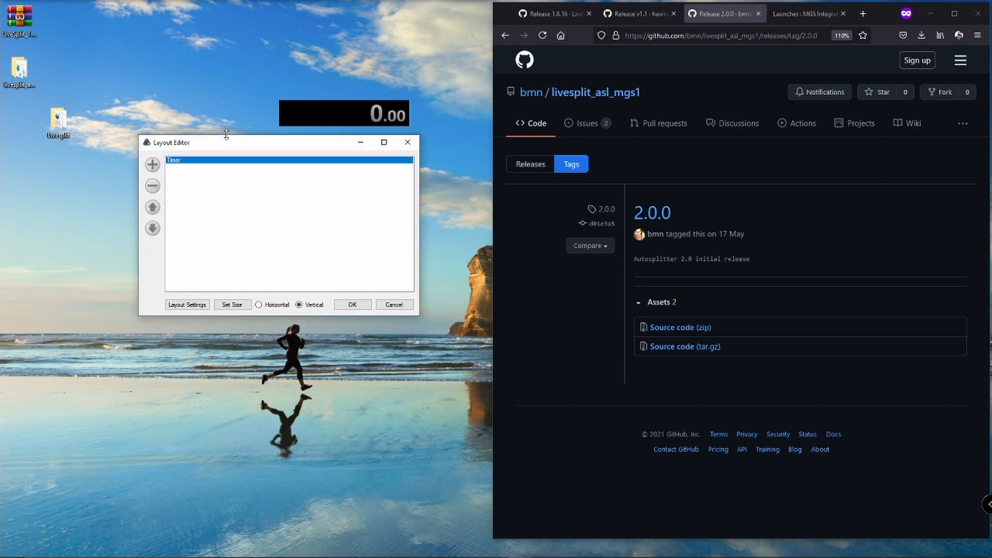
left_click(155, 166)
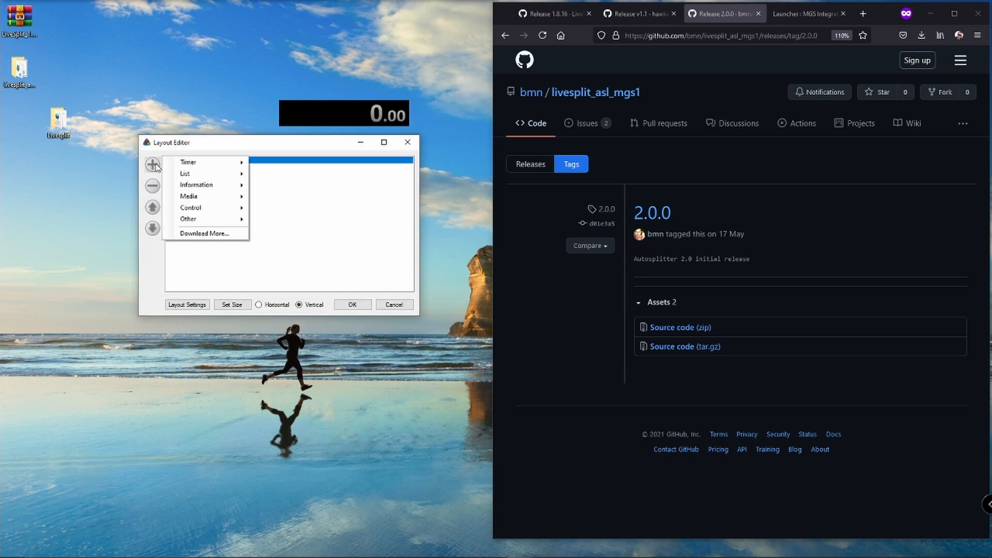
mouse_move(195, 188)
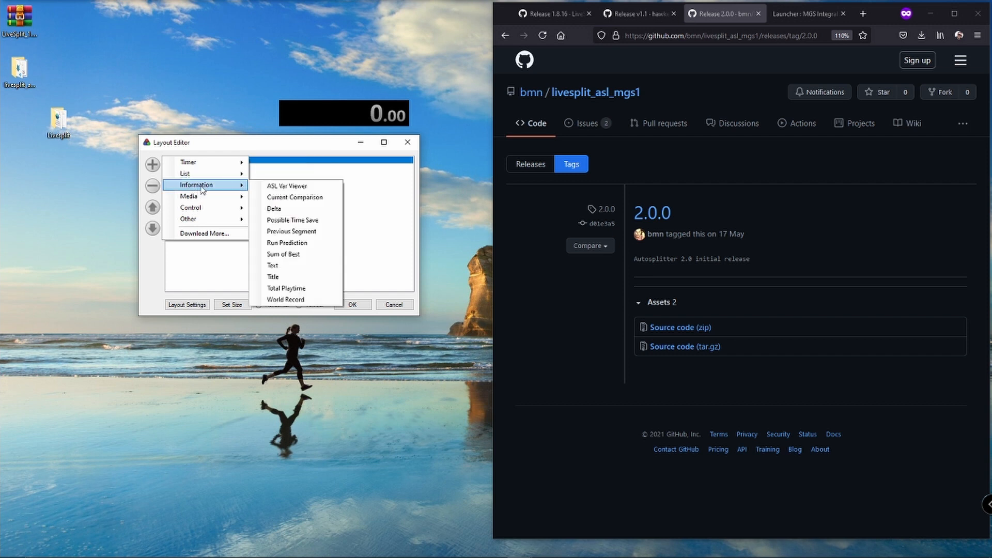
left_click(289, 185)
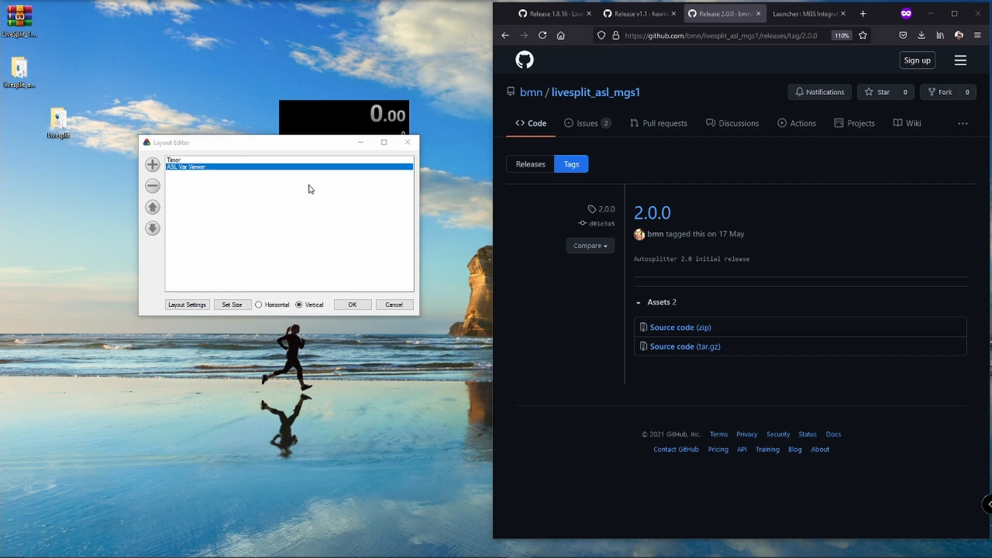
- Try to open the ASL Var Viewer component's settings, and cancel the layout settings
left_click(190, 305)
left_click(90, 40)
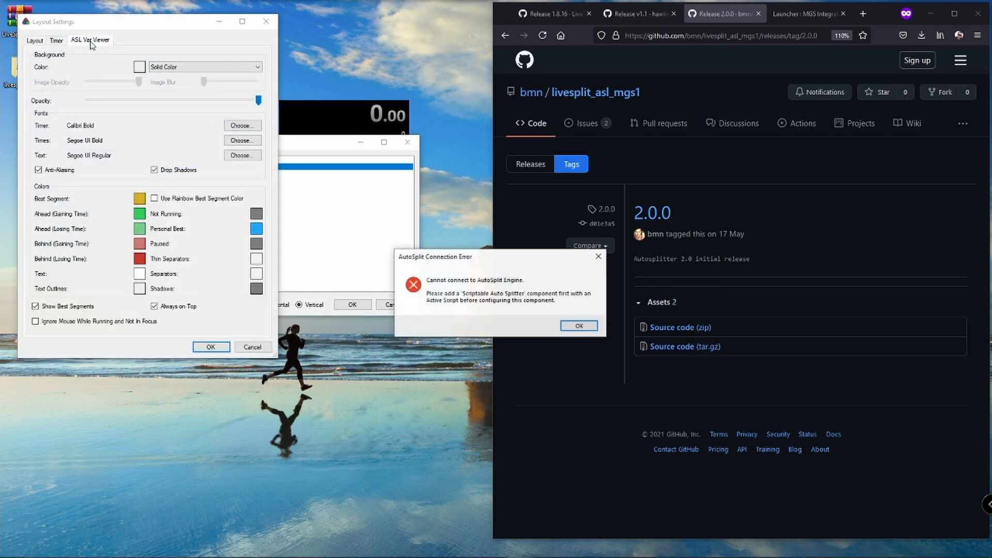
left_click(576, 326)
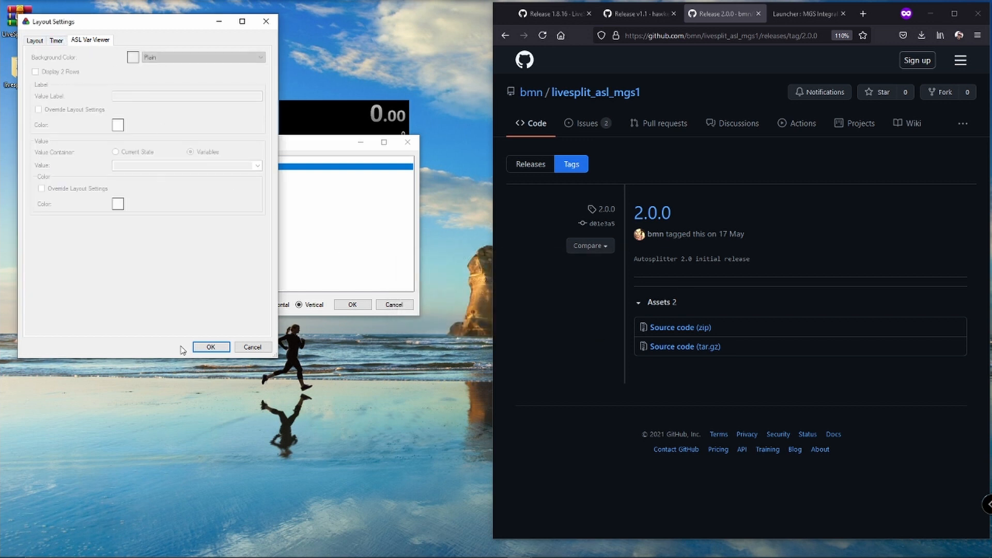
left_click(253, 347)
- Add the Scriptable Auto Splitter control component to the layout
left_click(153, 164)
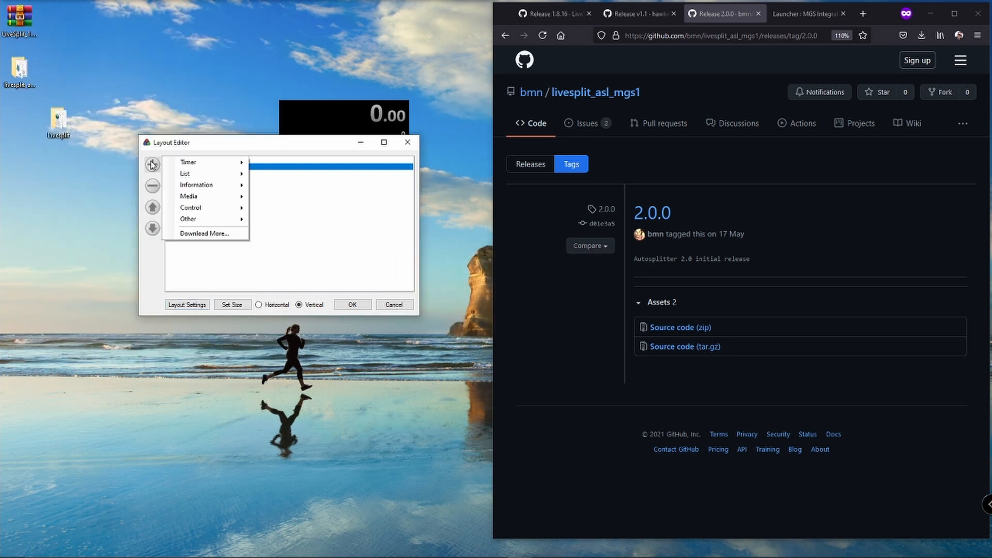
mouse_move(204, 212)
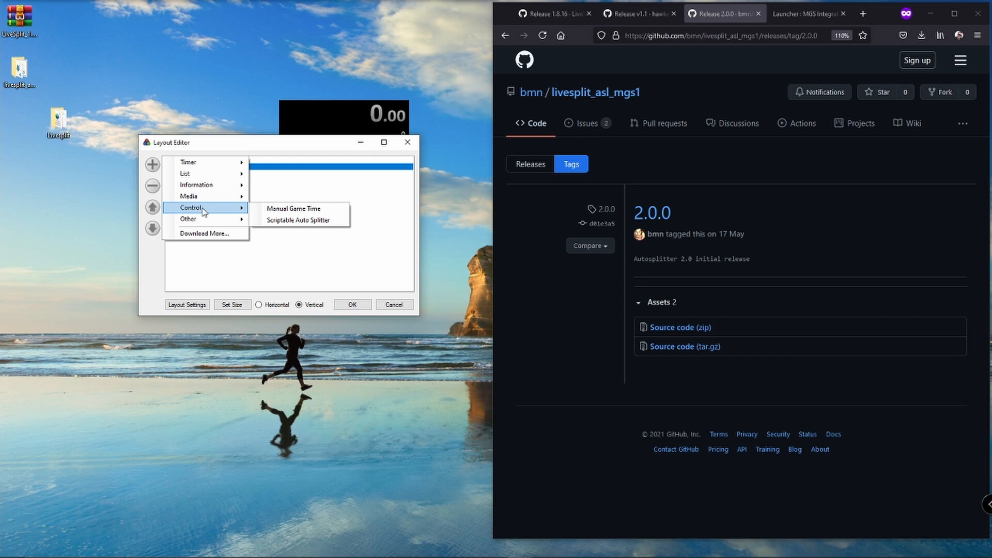
left_click(300, 221)
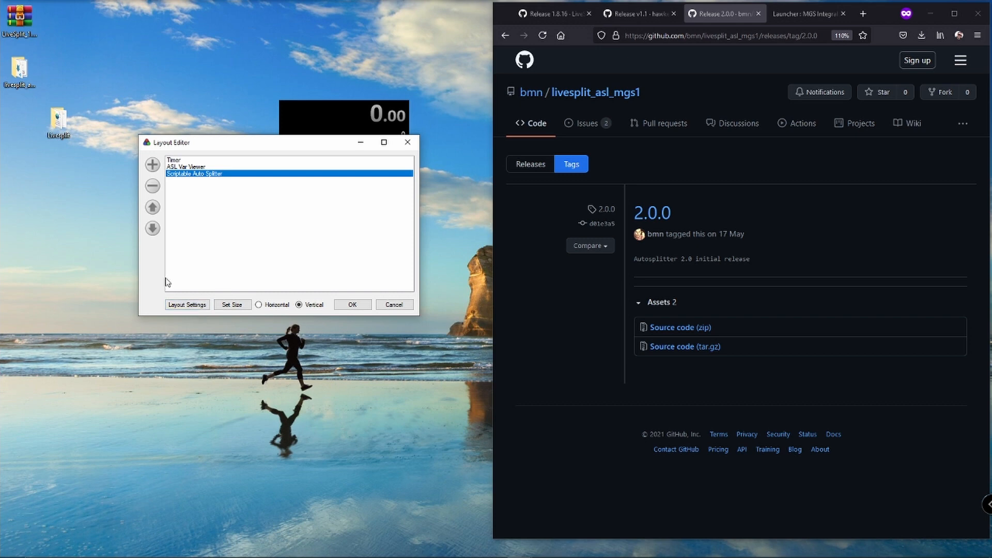
- Load MetalGearSolid.asl from the livesplit_asl_mgs1-2.0.0 folder as the Scriptable Auto Splitter's script
left_click(197, 305)
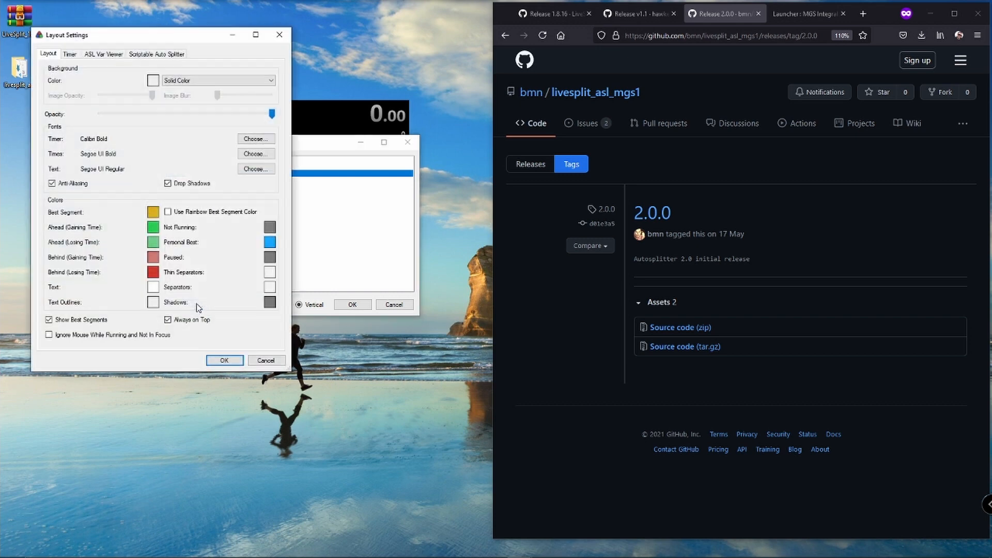
left_click(150, 52)
left_click_drag(173, 36, 279, 34)
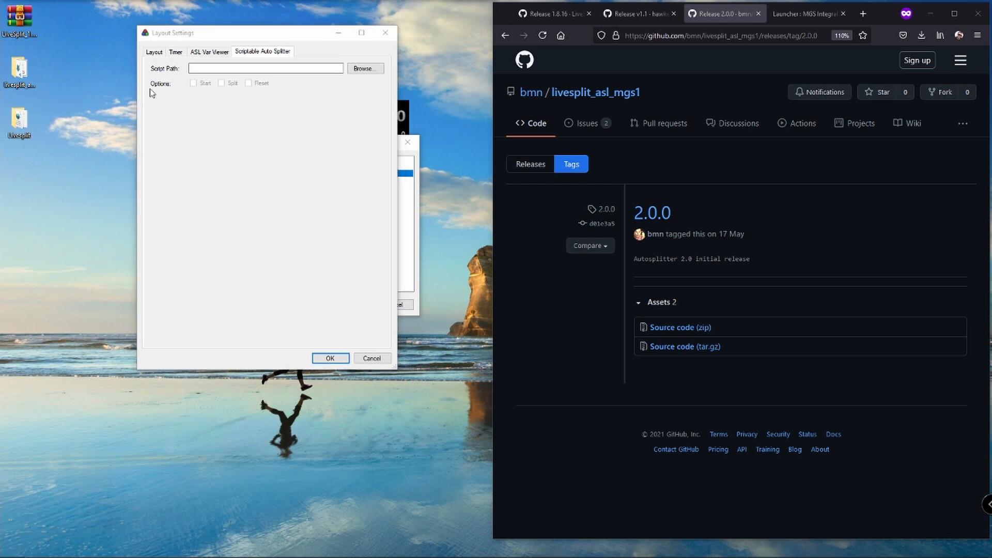
left_click(366, 69)
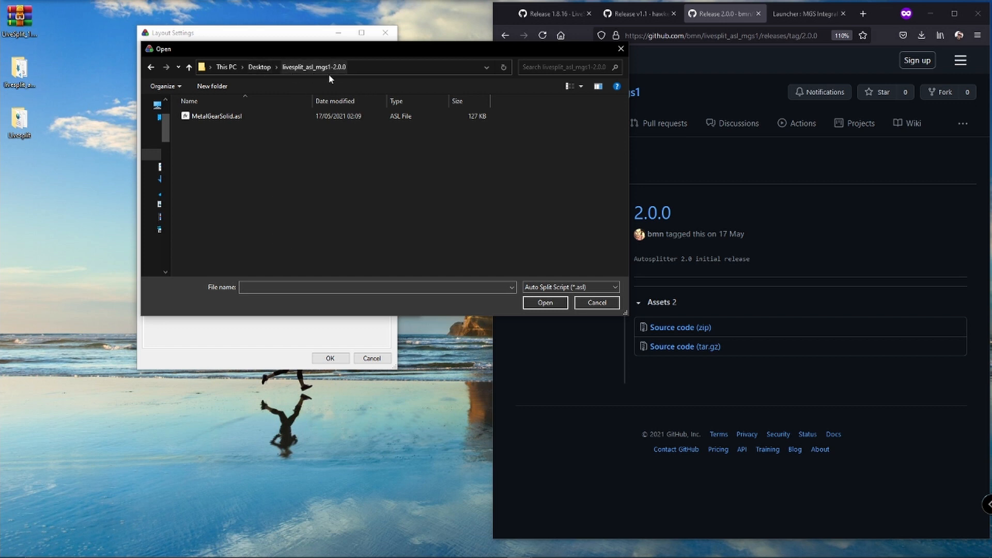
double_click(231, 116)
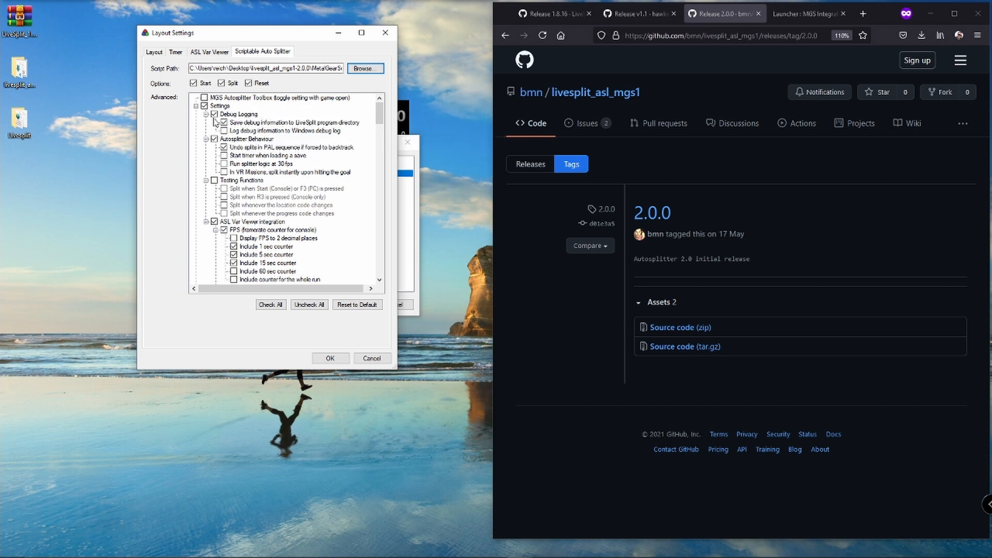
- Review the autosplitter's ASL Var Viewer integration options and split points, and check the settings of the ASL Var Viewer component
scroll(279, 137, "down", 7)
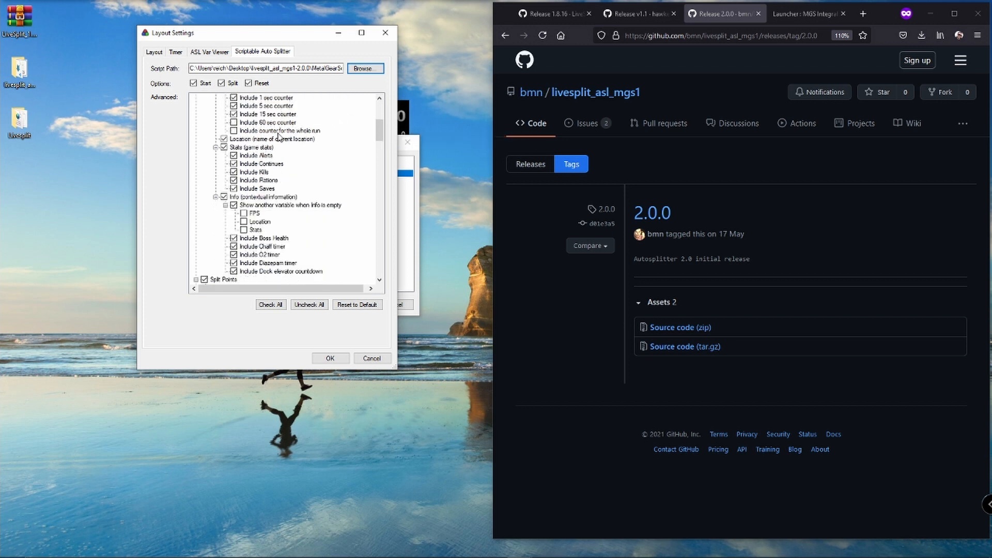
scroll(279, 137, "down", 1)
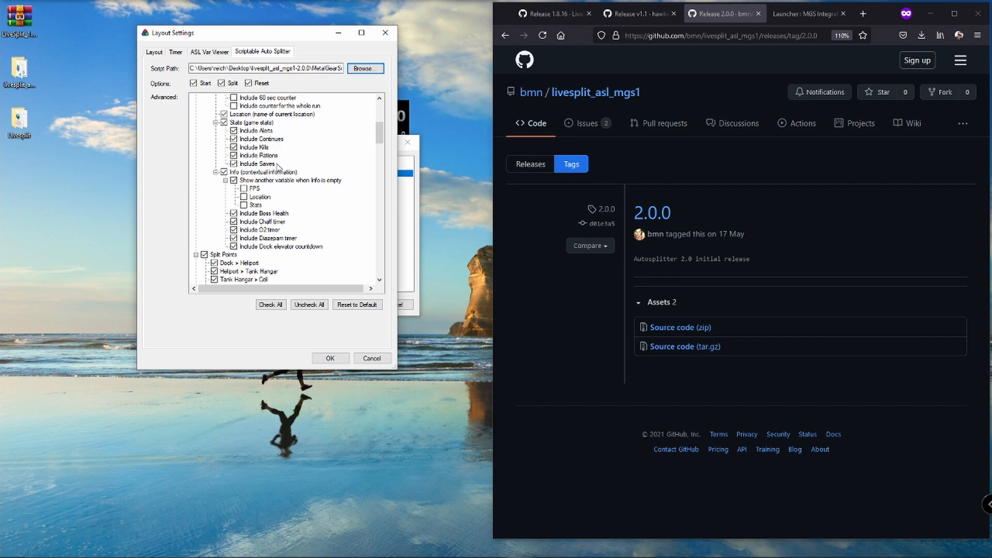
left_click(212, 52)
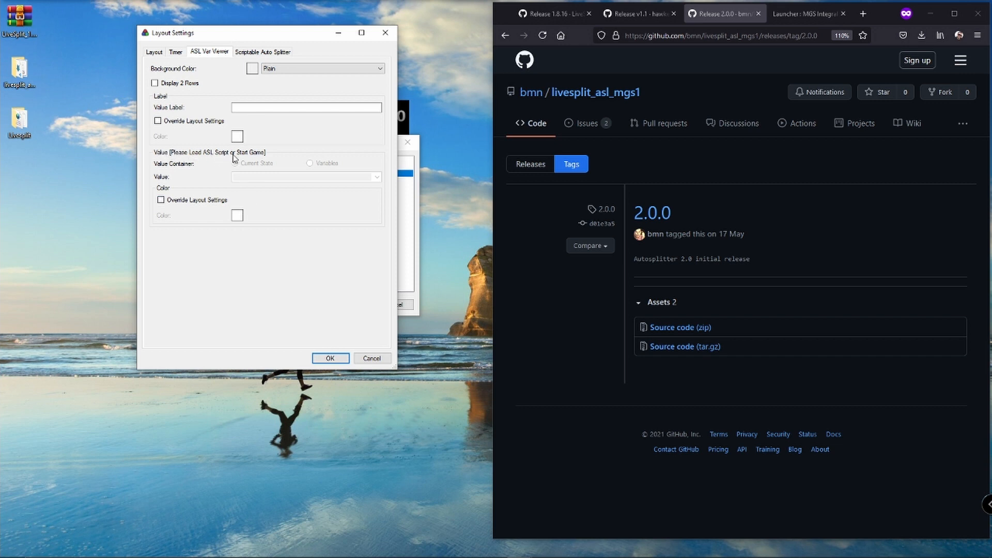
left_click(263, 52)
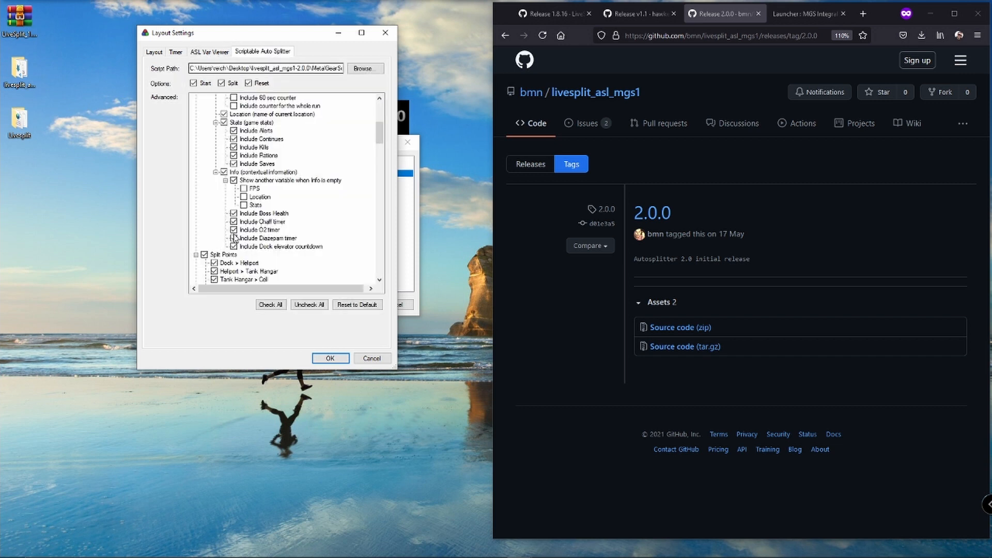
scroll(238, 237, "down", 4)
scroll(265, 209, "down", 2)
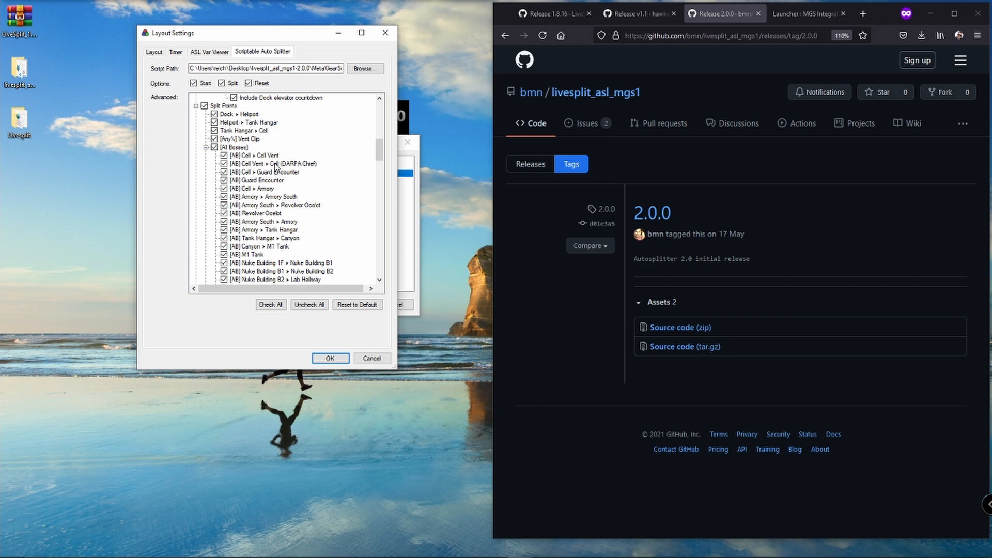
- Collapse the Settings group and the [All Bosses] split group in the autosplitter's advanced options
left_click_drag(380, 153, 382, 119)
left_click(196, 106)
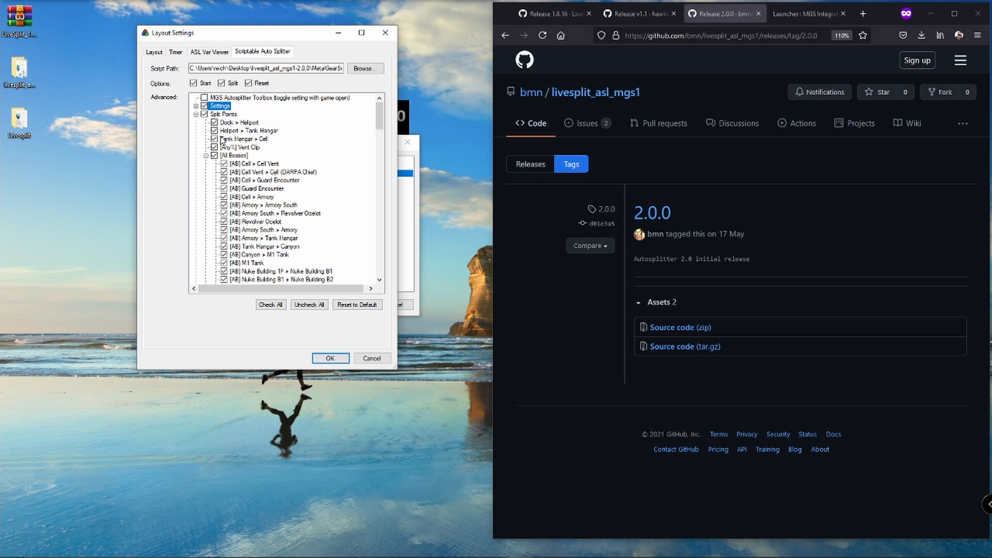
scroll(223, 140, "down", 1)
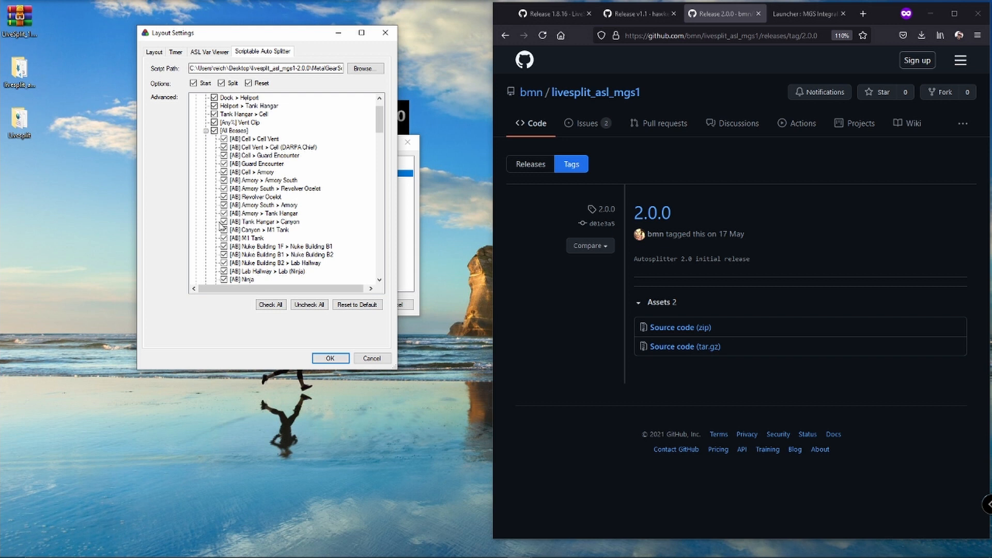
left_click(205, 131)
scroll(312, 144, "up", 1)
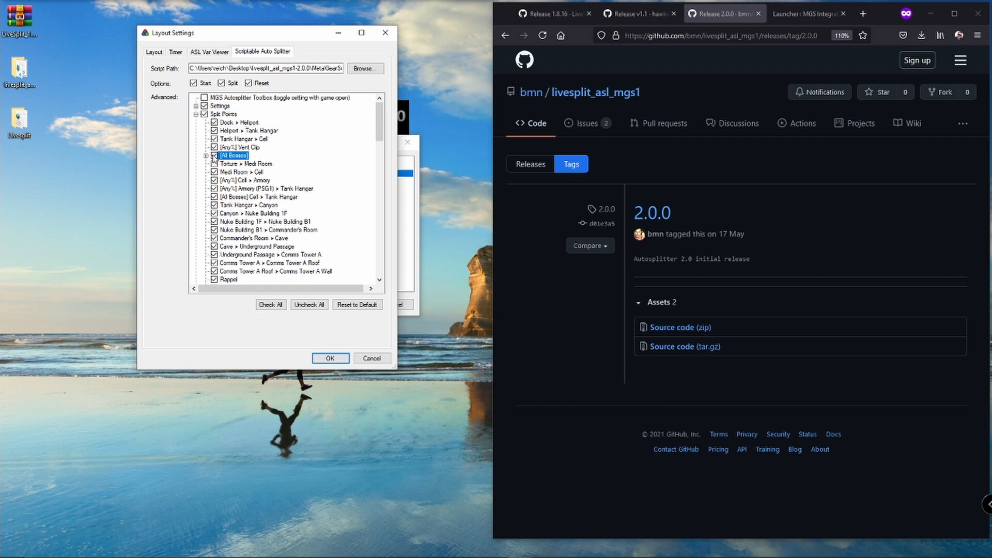
- Examine the whole list of split points and split timing modifiers in the autosplitter's advanced options
left_click(214, 156)
scroll(221, 224, "down", 2)
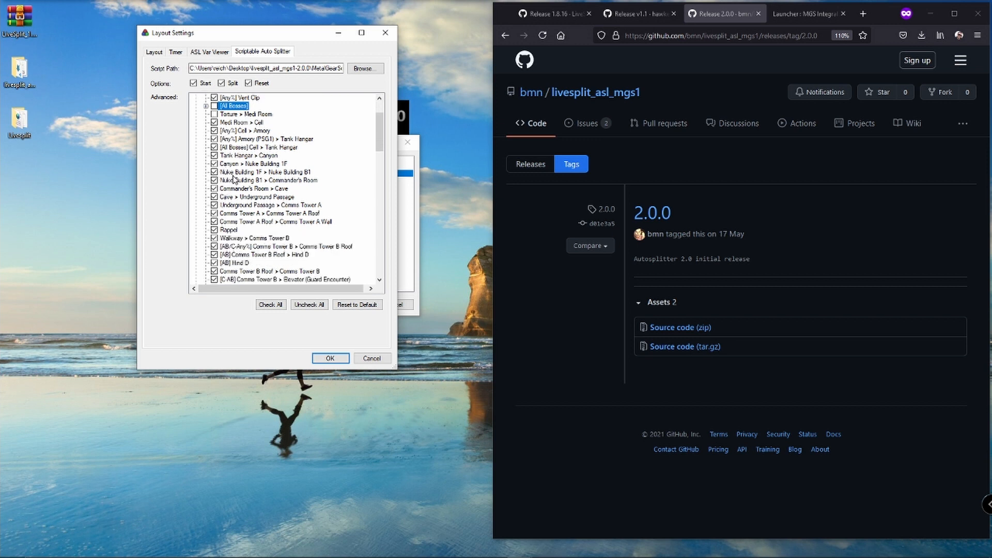
scroll(219, 205, "down", 2)
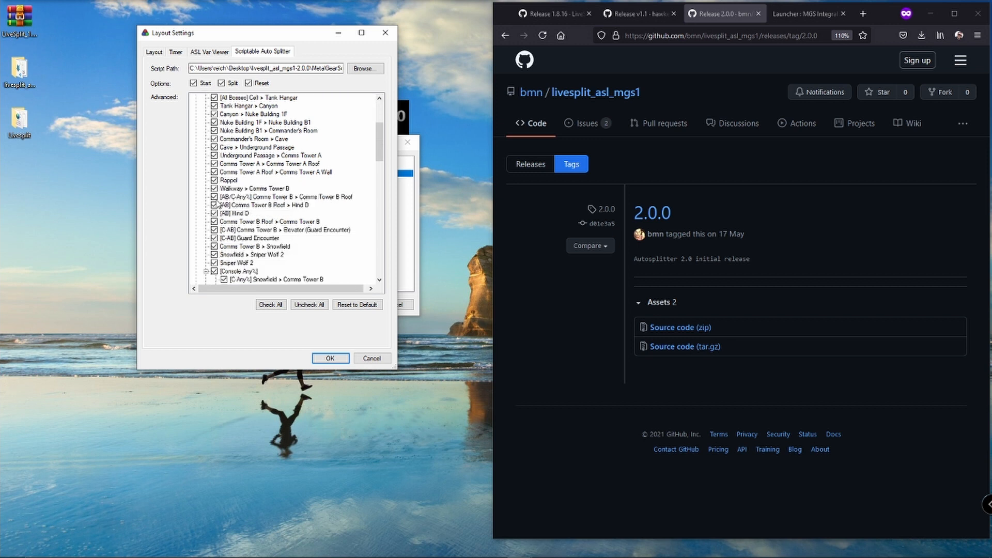
scroll(219, 204, "down", 2)
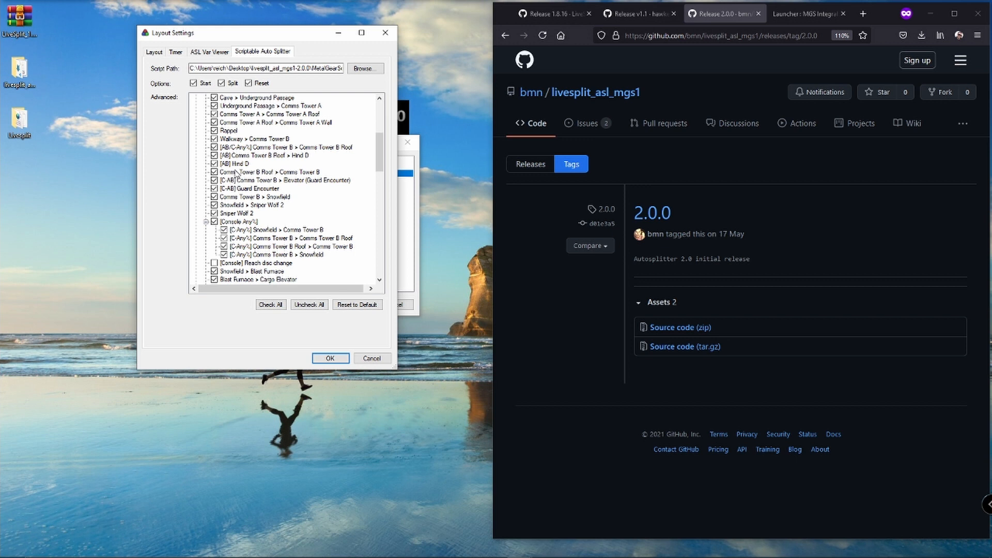
scroll(236, 172, "down", 2)
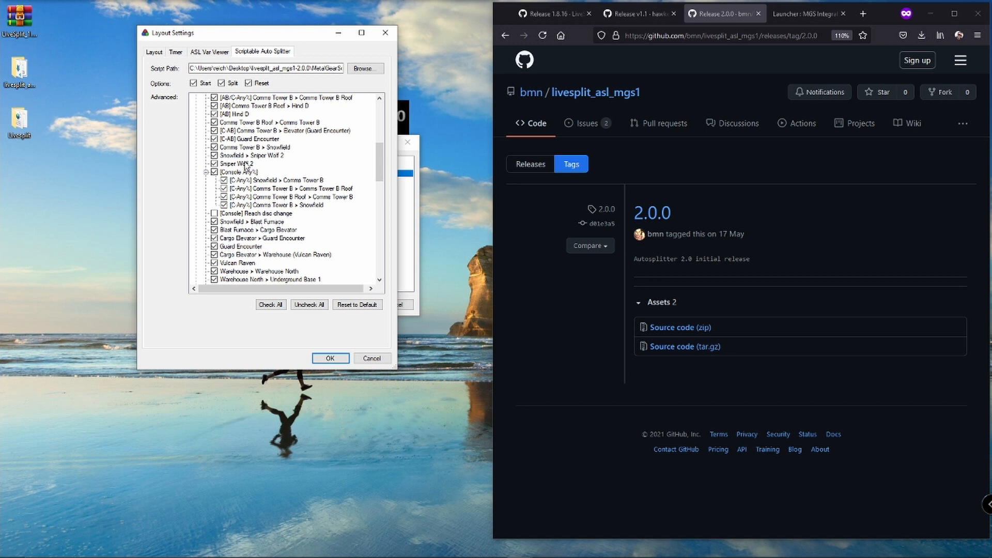
scroll(249, 164, "down", 12)
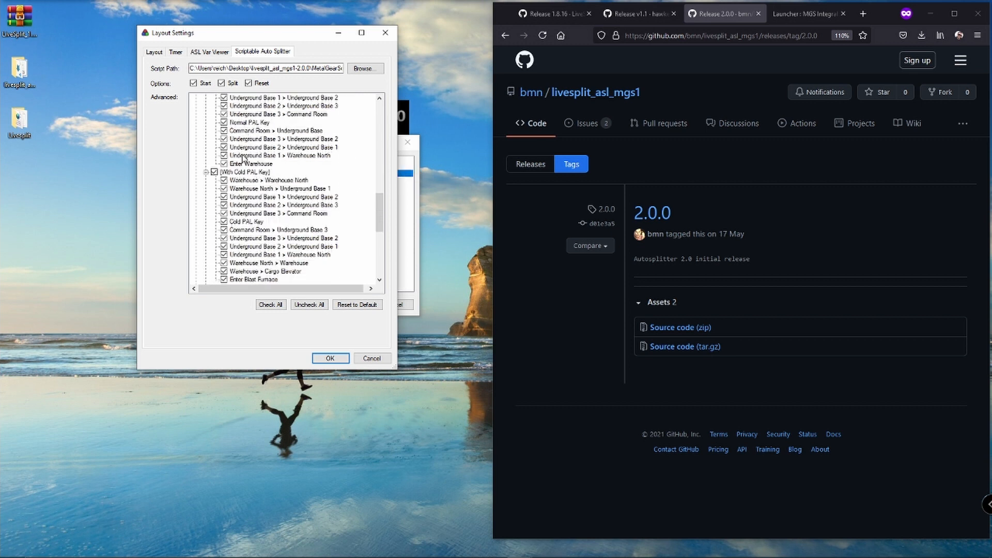
scroll(226, 198, "down", 2)
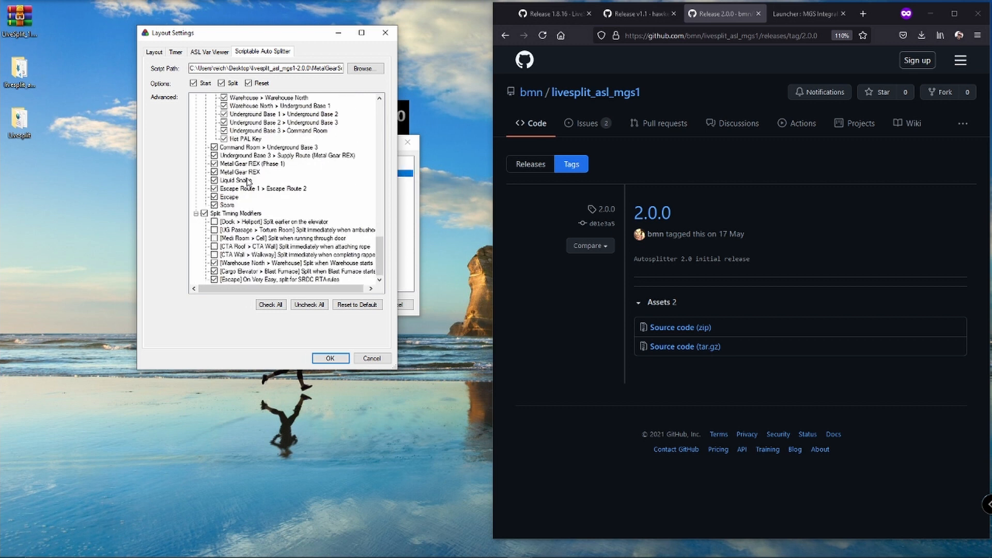
scroll(246, 172, "up", 15)
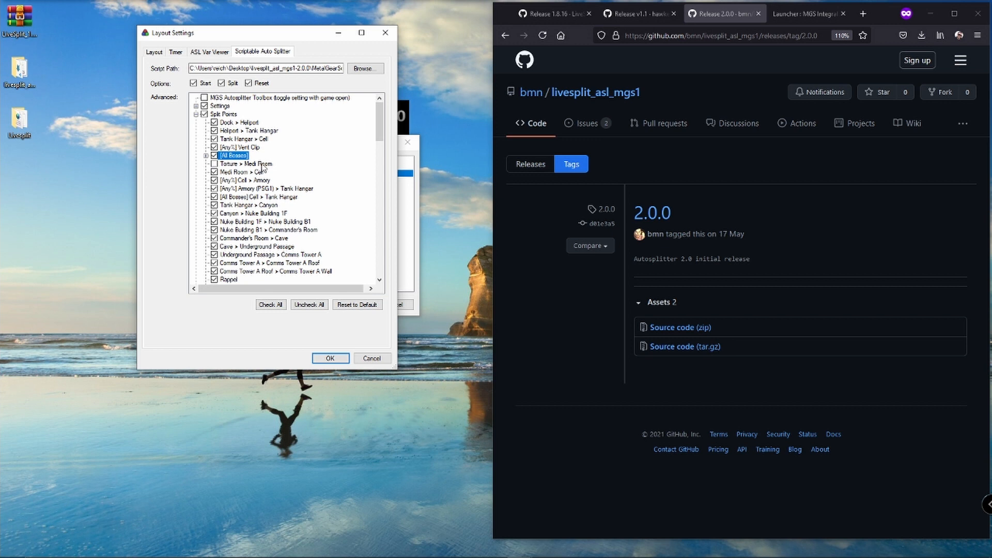
- Collapse the Split Points and Split Timing Modifiers groups in the advanced options and confirm the layout settings
left_click(196, 114)
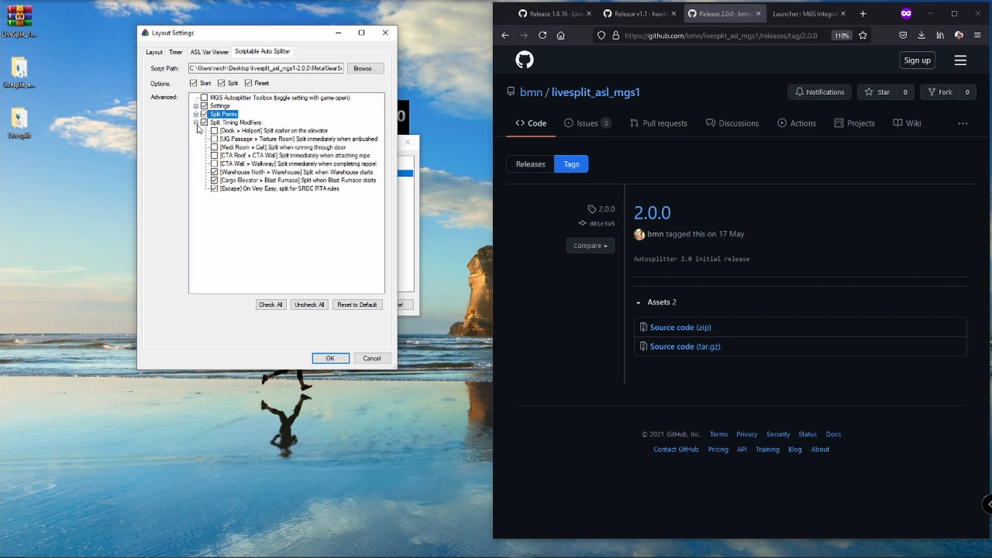
left_click(232, 123)
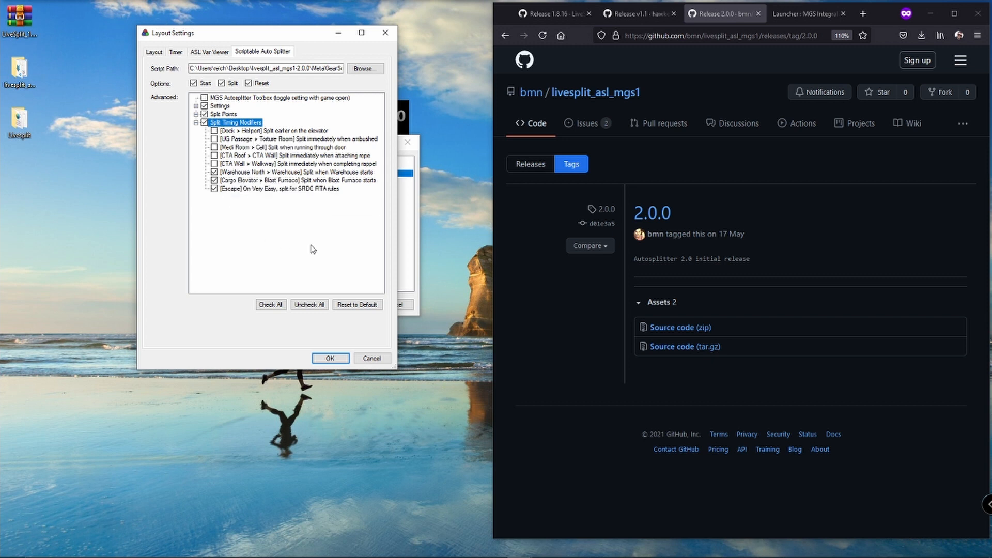
left_click(196, 123)
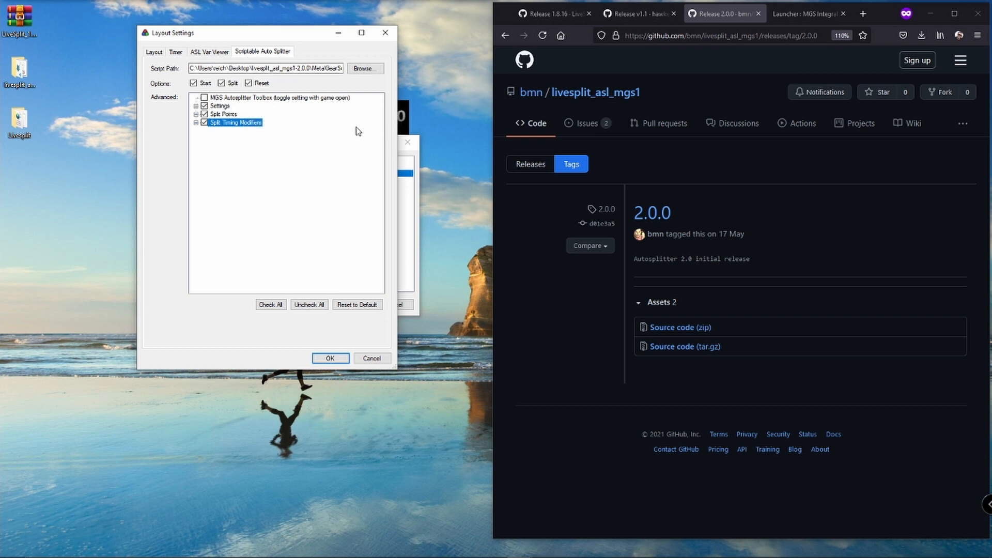
left_click_drag(265, 36, 501, 73)
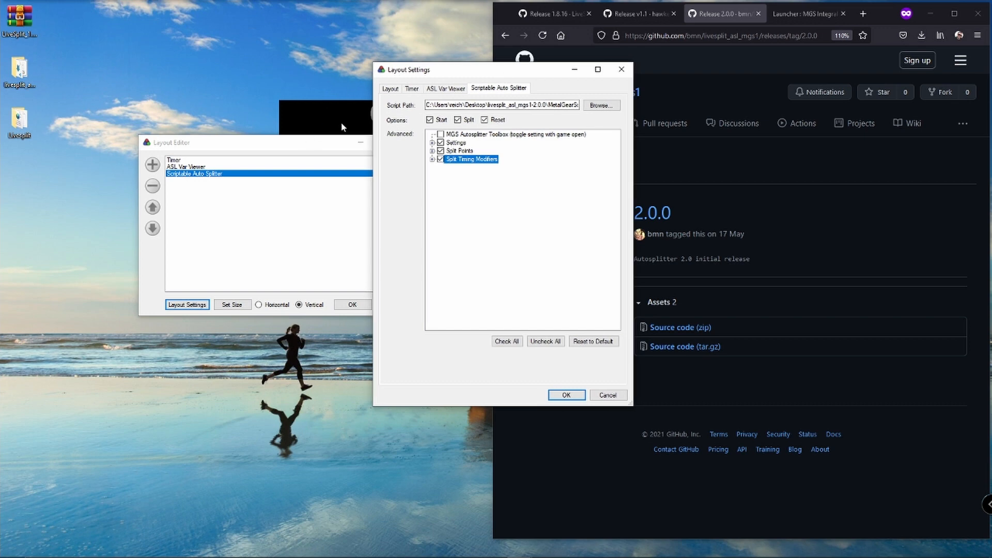
left_click_drag(429, 71, 190, 51)
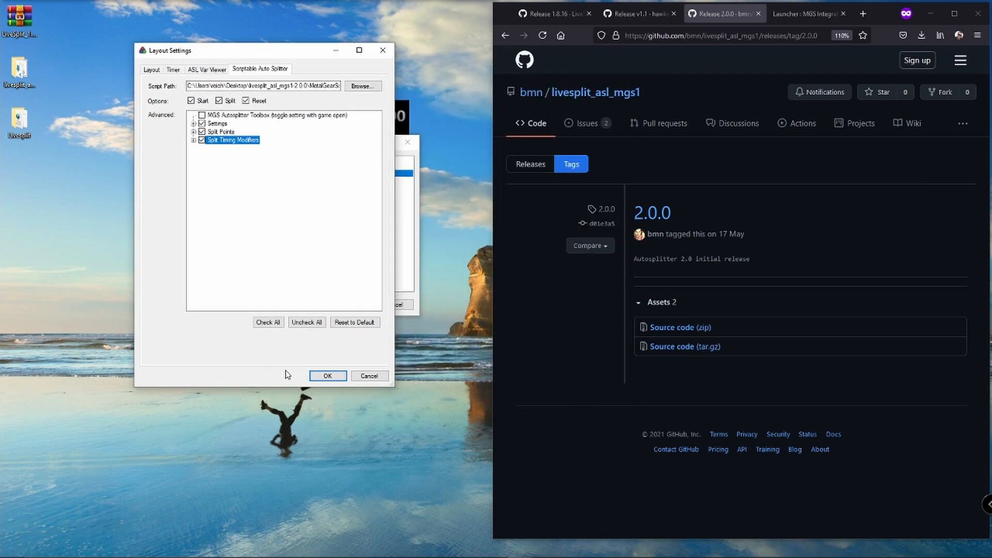
left_click(324, 378)
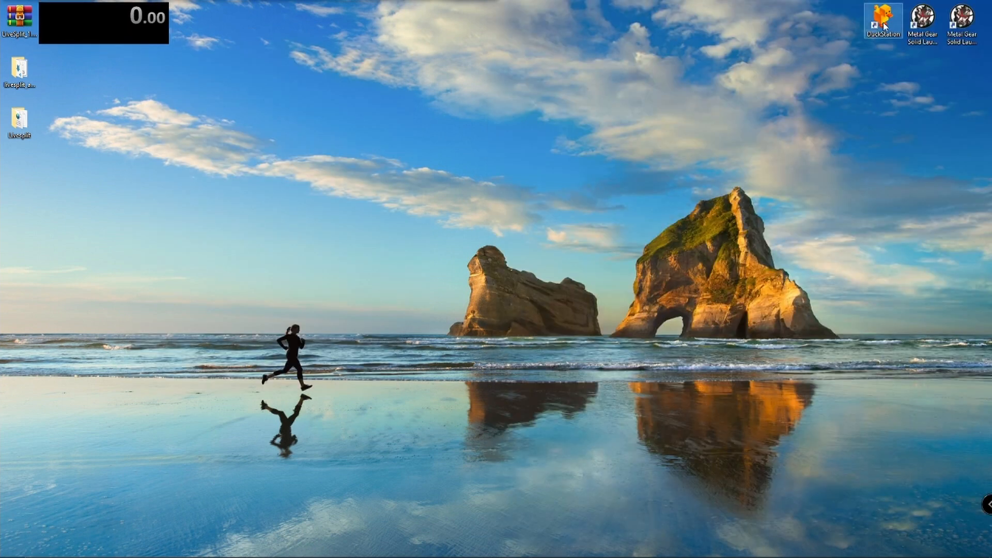
- Switch to DuckStation, resume Metal Gear Solid Integral and place its window clear of the LiveSplit timer
double_click(887, 21)
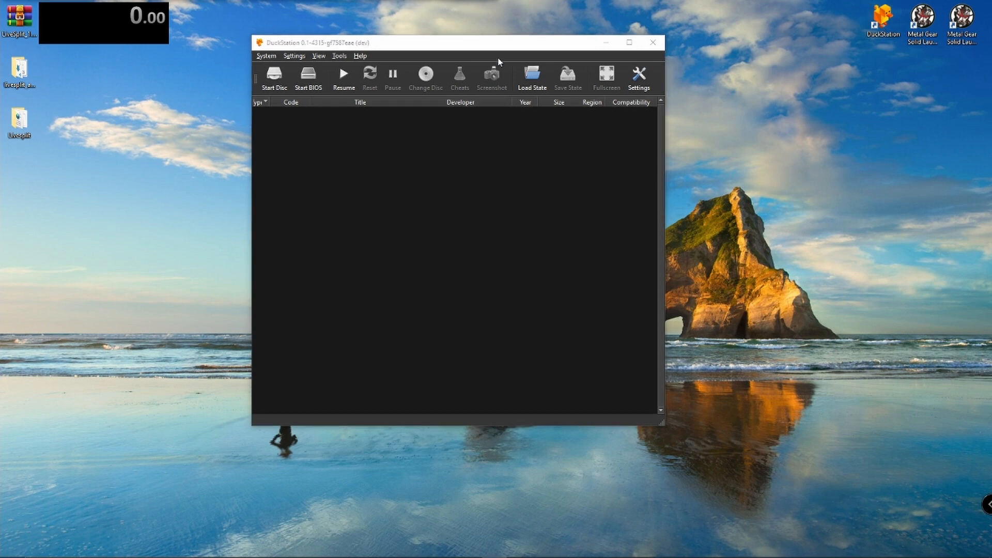
left_click(344, 78)
left_click_drag(550, 46, 747, 16)
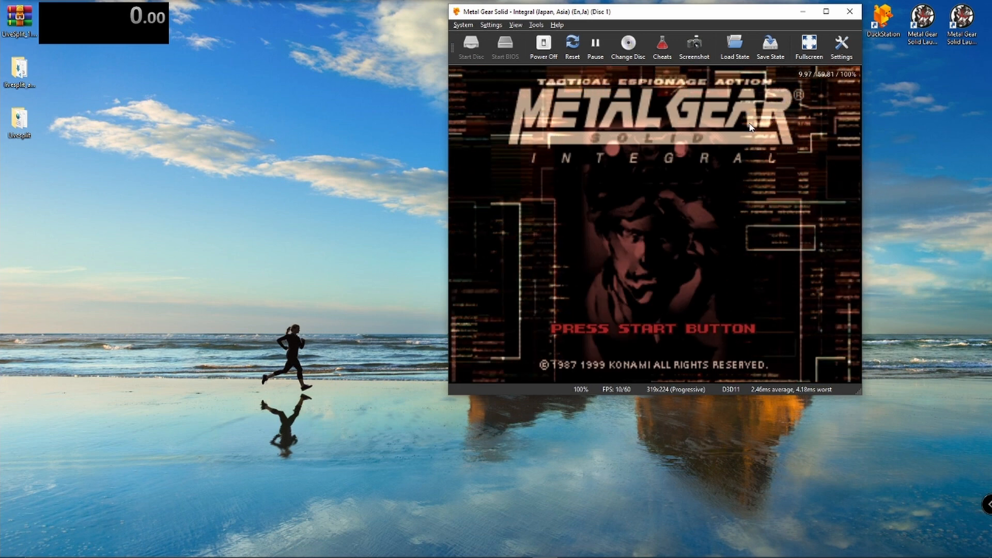
- Start a new game from the title screen on the Easy game level
key("Return")
key("Return")
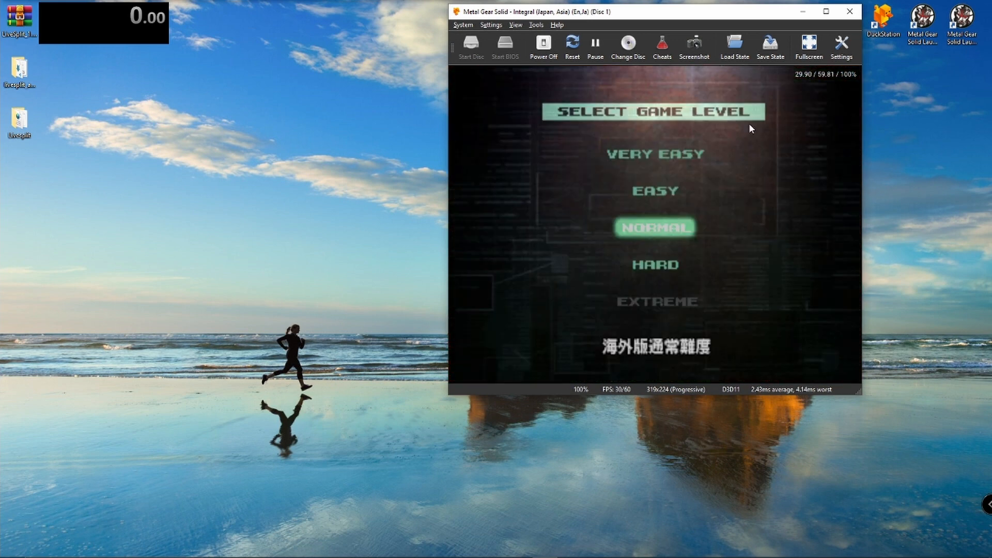
key("Up")
key("Up")
key("Down")
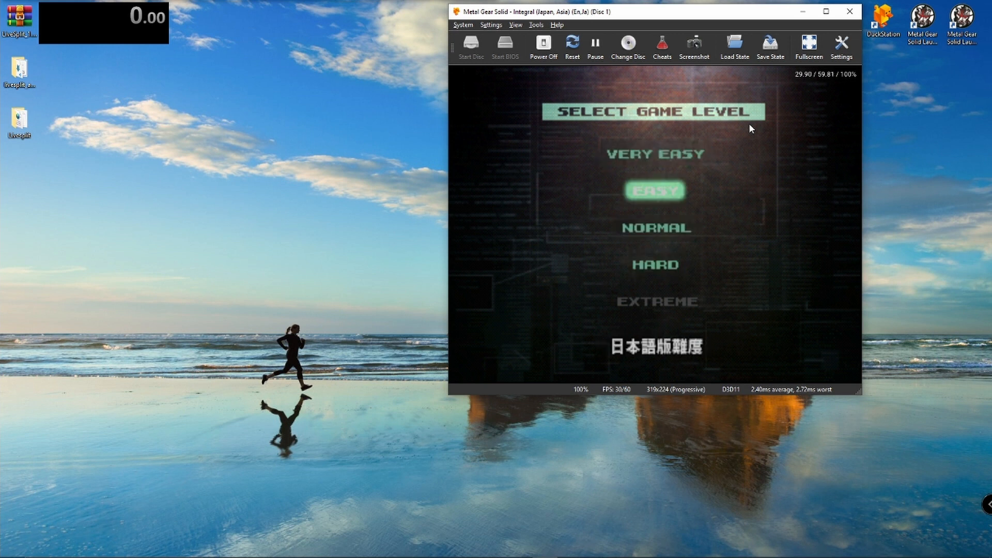
key("Return")
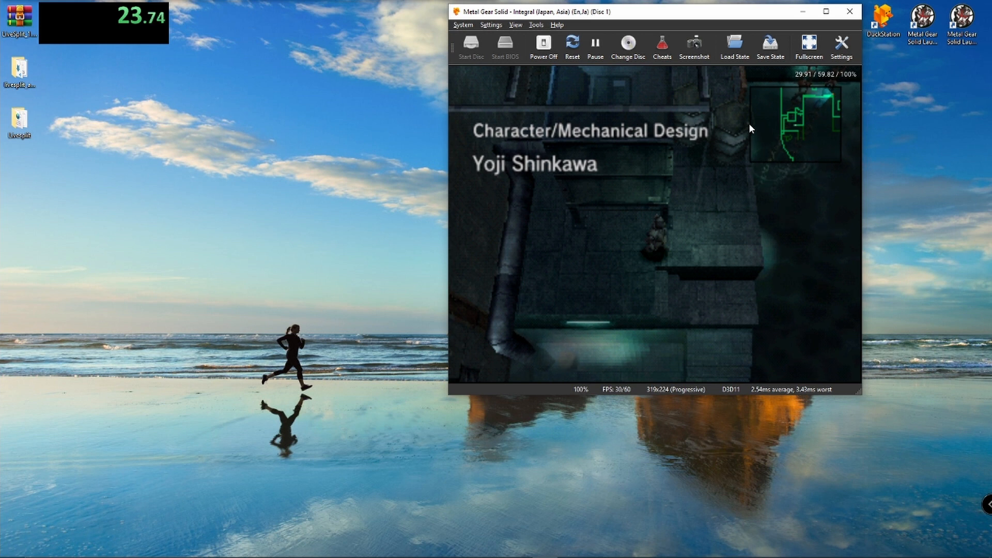
- Open the Scriptable Auto Splitter settings from LiveSplit's layout editor while the game is running
right_click(155, 29)
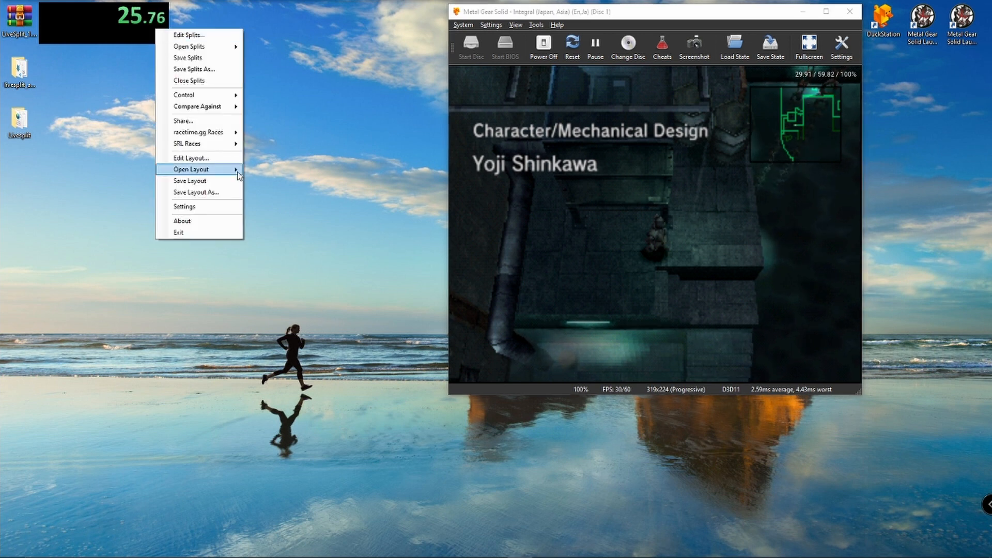
left_click(214, 158)
left_click(156, 121)
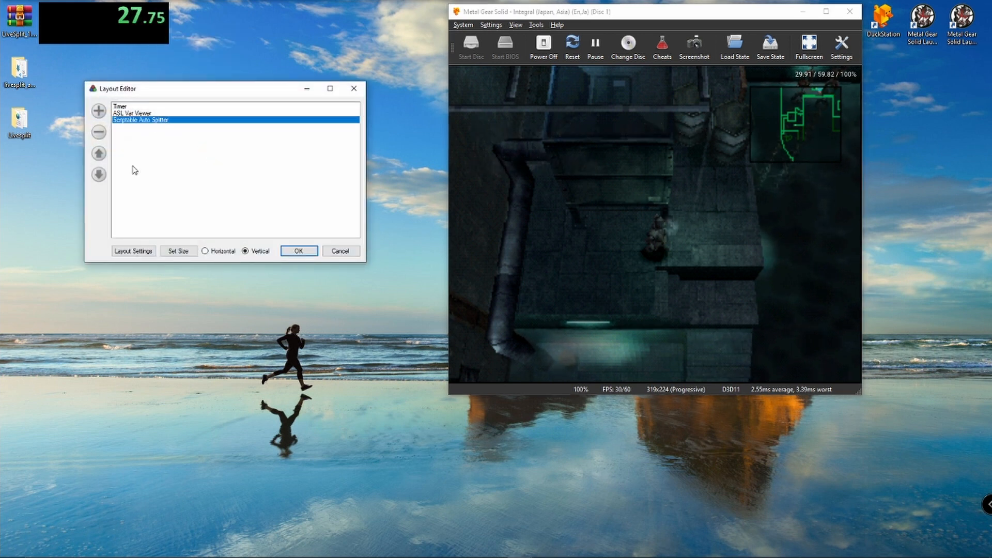
left_click(133, 251)
left_click(223, 122)
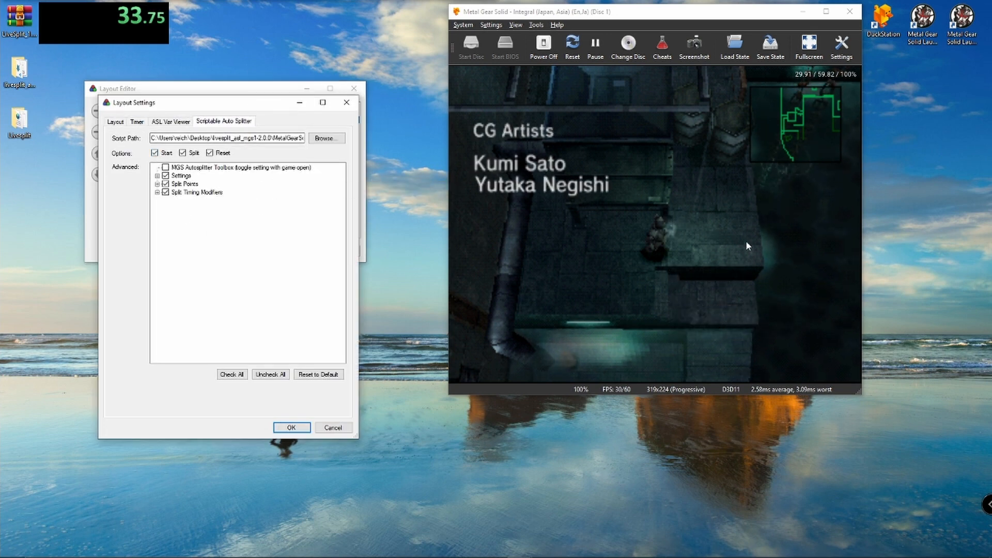
- Reset the emulated game in DuckStation and the LiveSplit timer, closing the open layout dialogs
left_click(707, 235)
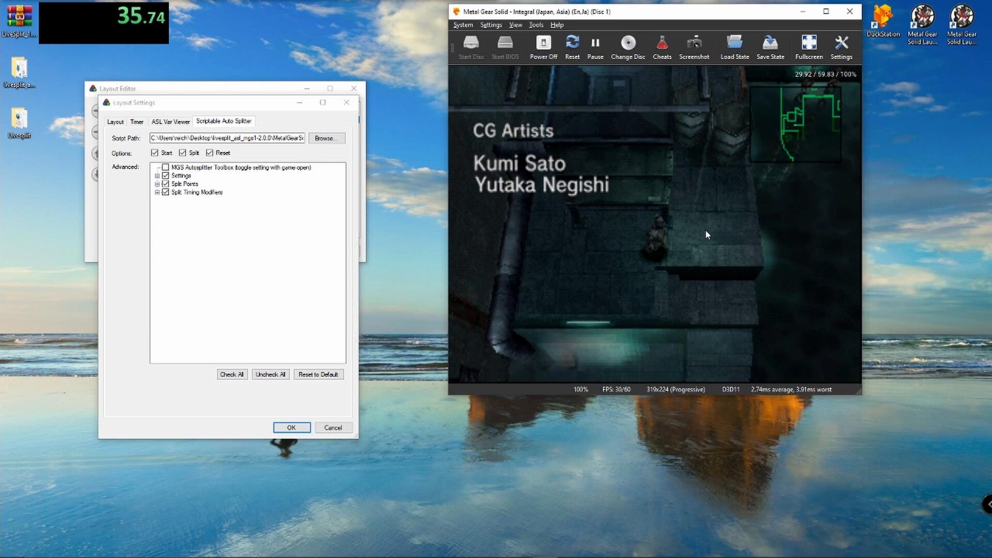
left_click(572, 44)
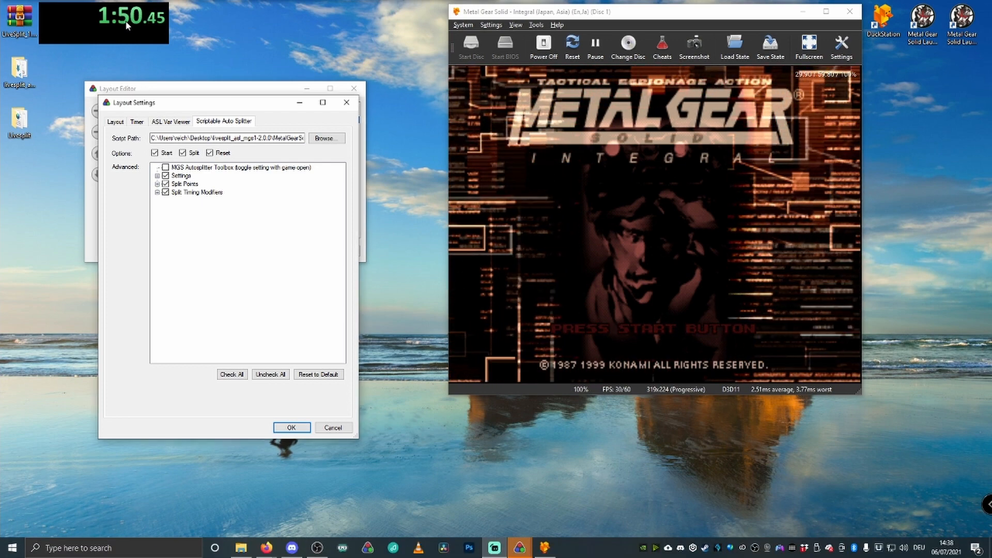
left_click(291, 427)
left_click(297, 249)
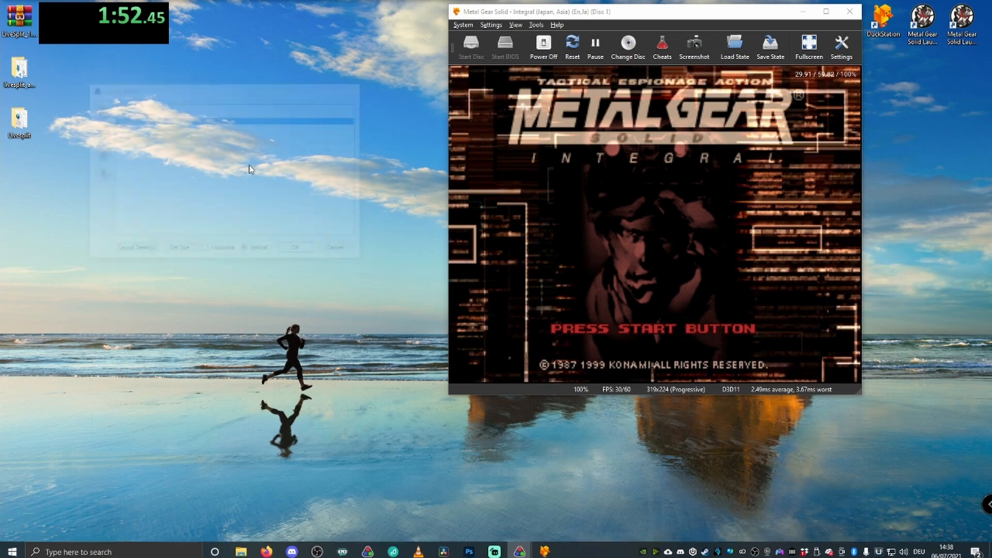
right_click(116, 23)
mouse_move(163, 92)
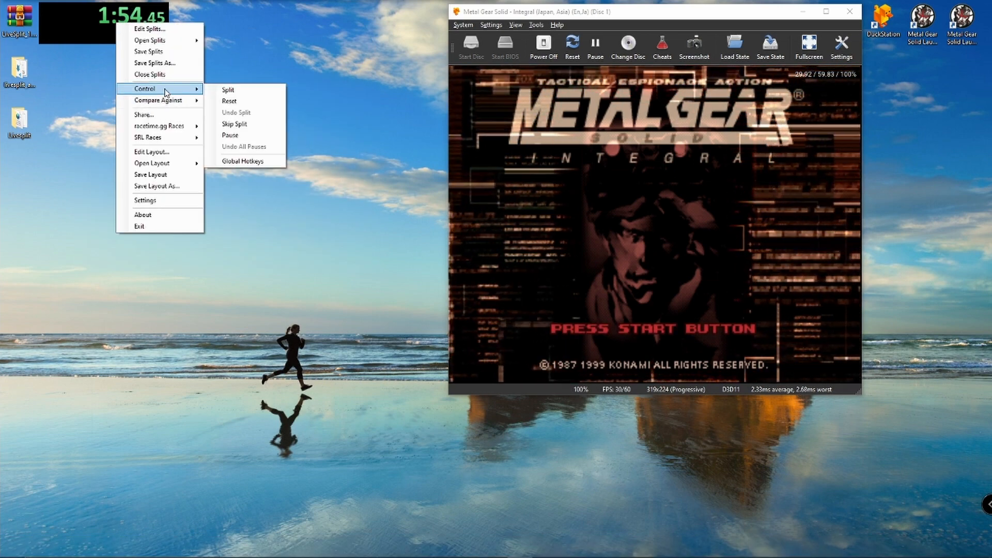
left_click(230, 100)
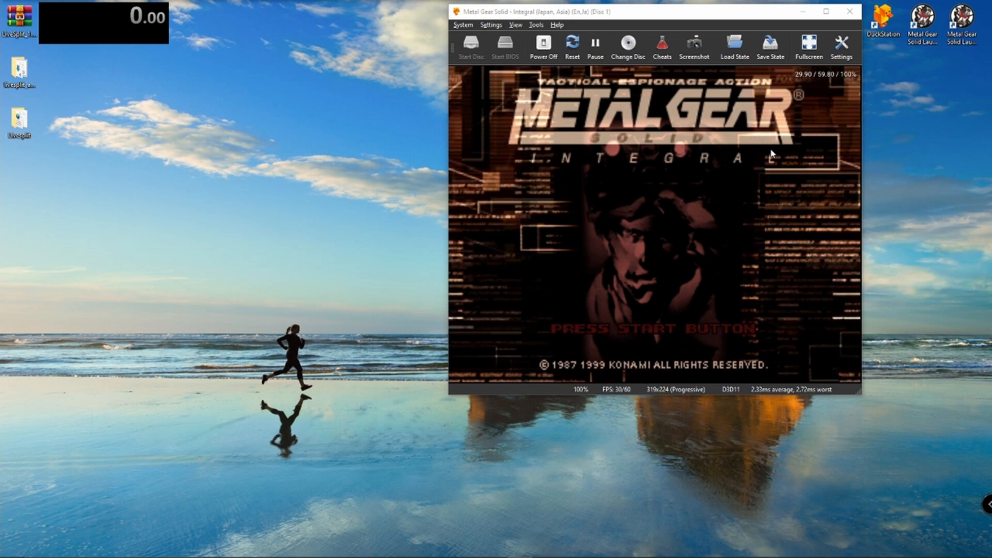
mouse_move(763, 13)
left_mouse_down()
mouse_move(783, 15)
mouse_move(768, 12)
left_mouse_up()
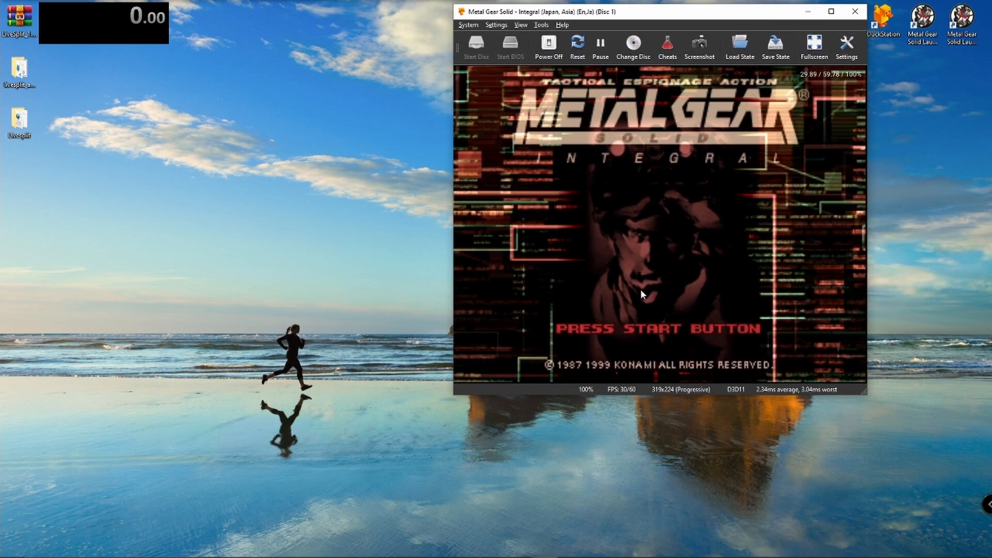
- Enable the MGS Autosplitter Toolbox in the layout's Scriptable Auto Splitter settings and place its window below them
right_click(131, 37)
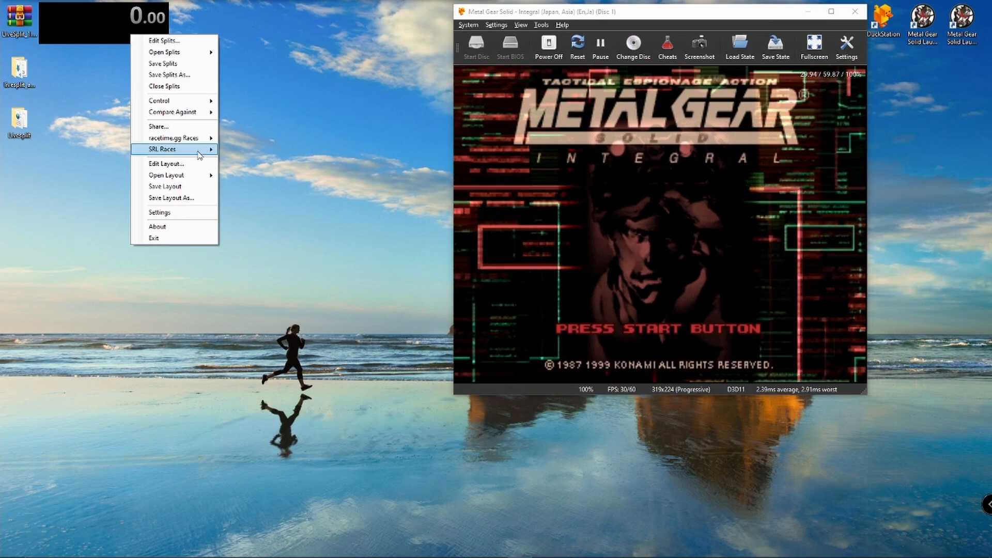
left_click(189, 164)
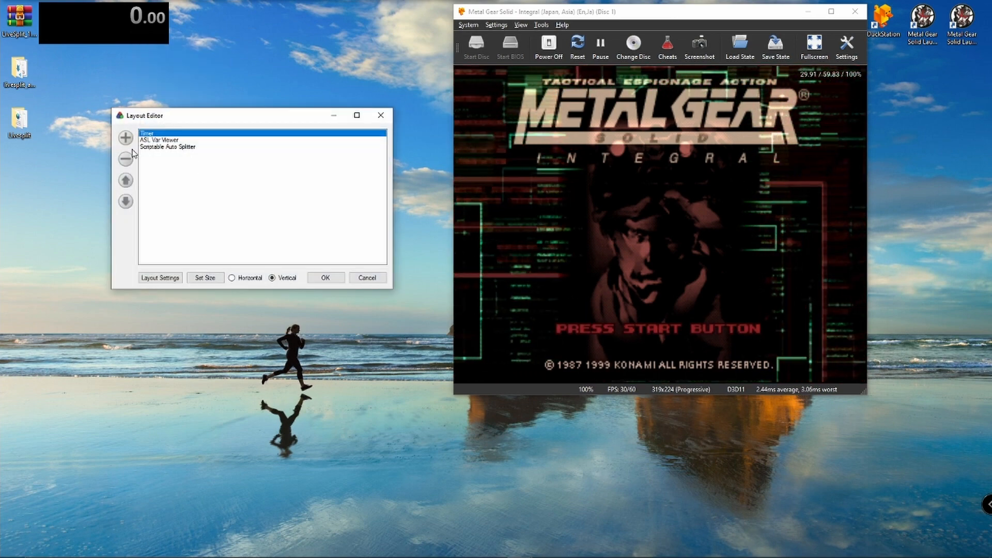
left_click(160, 277)
left_click_drag(255, 135, 333, 14)
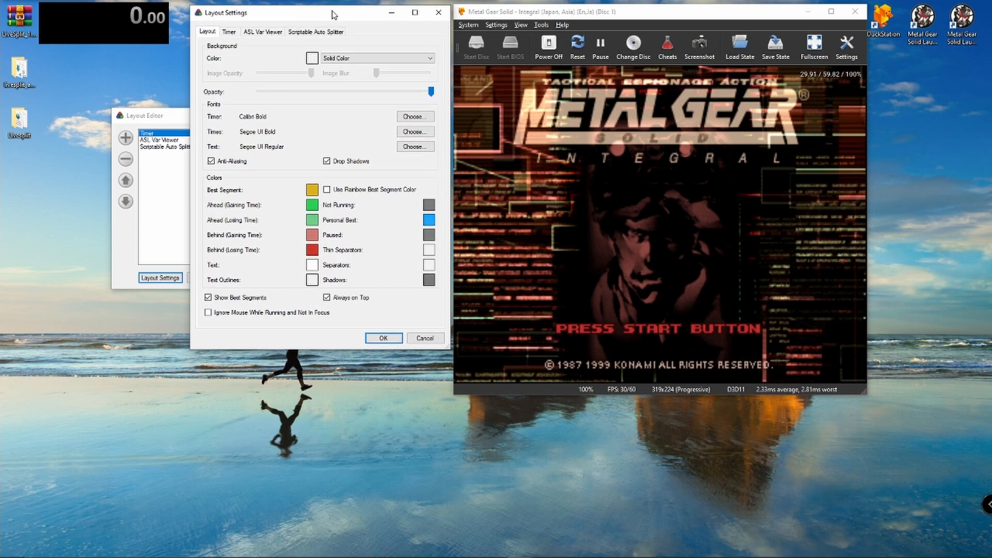
left_click(331, 32)
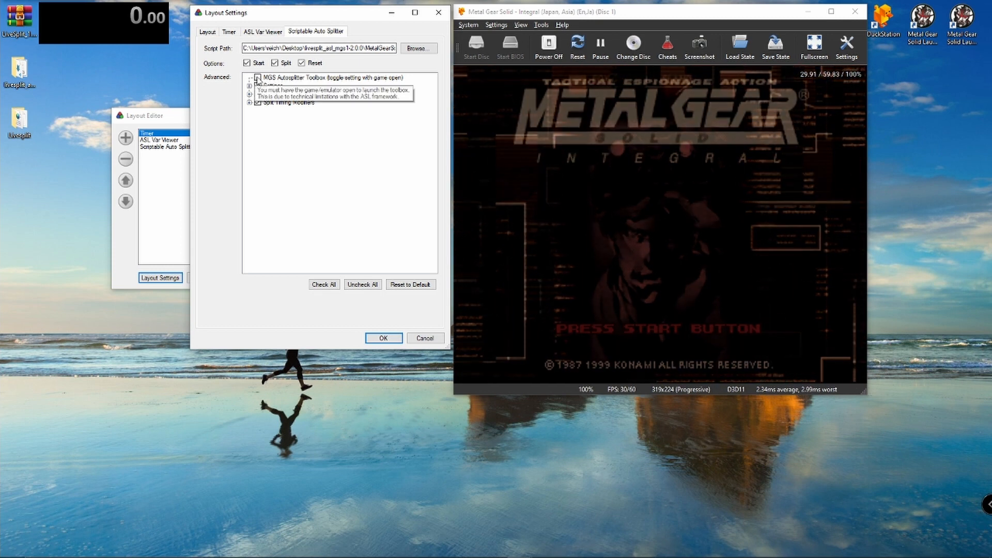
left_click(257, 78)
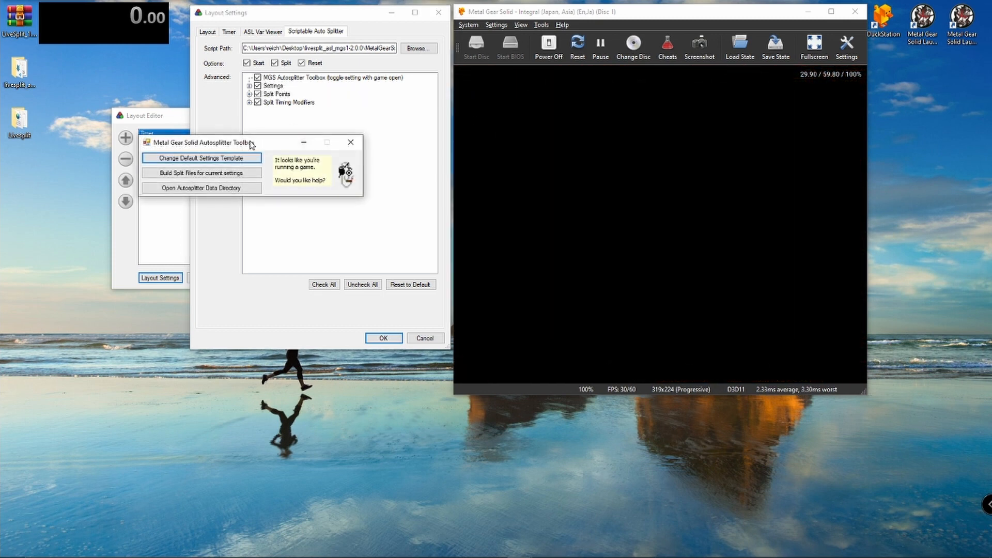
left_click_drag(251, 144, 323, 365)
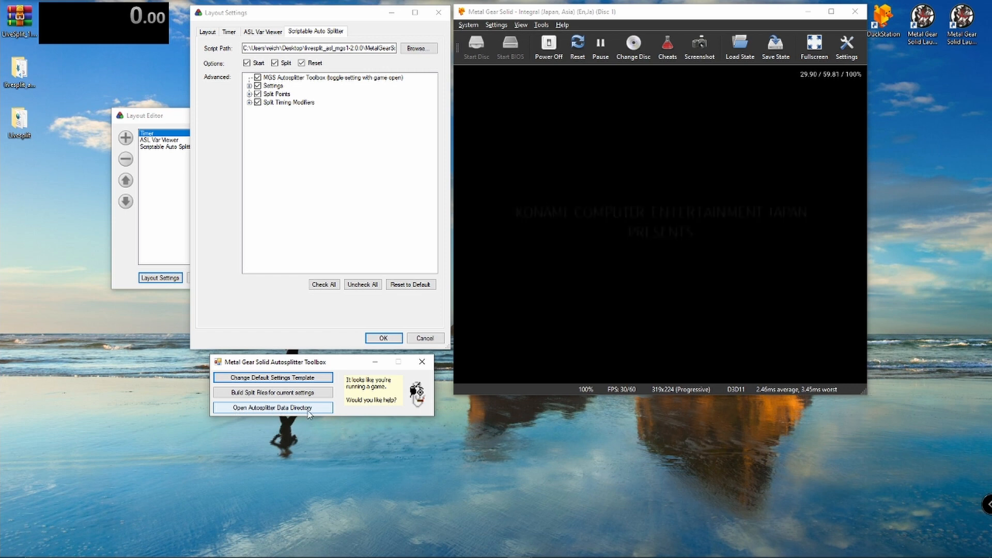
- Change the default settings template to "Enable all available Splits" and save it
left_click(309, 379)
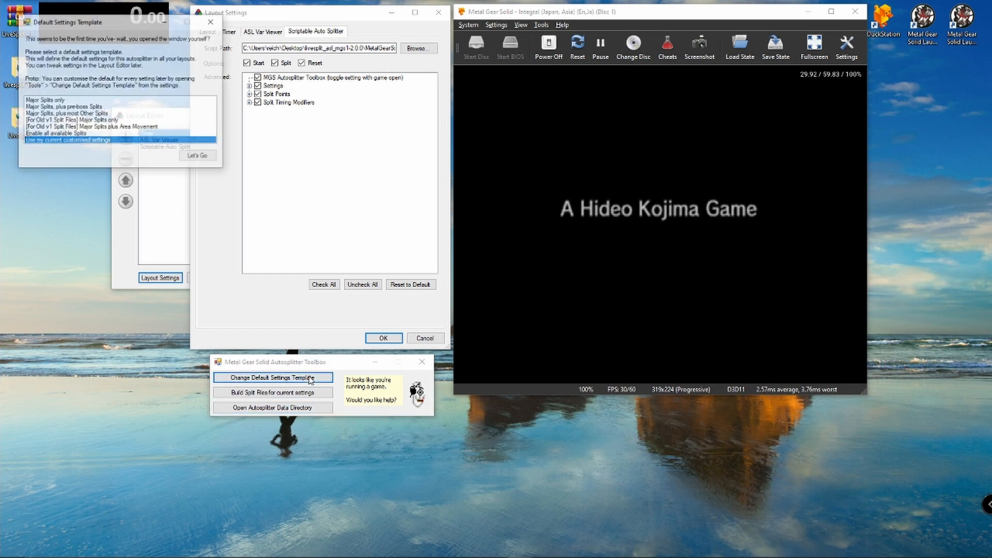
left_click_drag(112, 24, 302, 206)
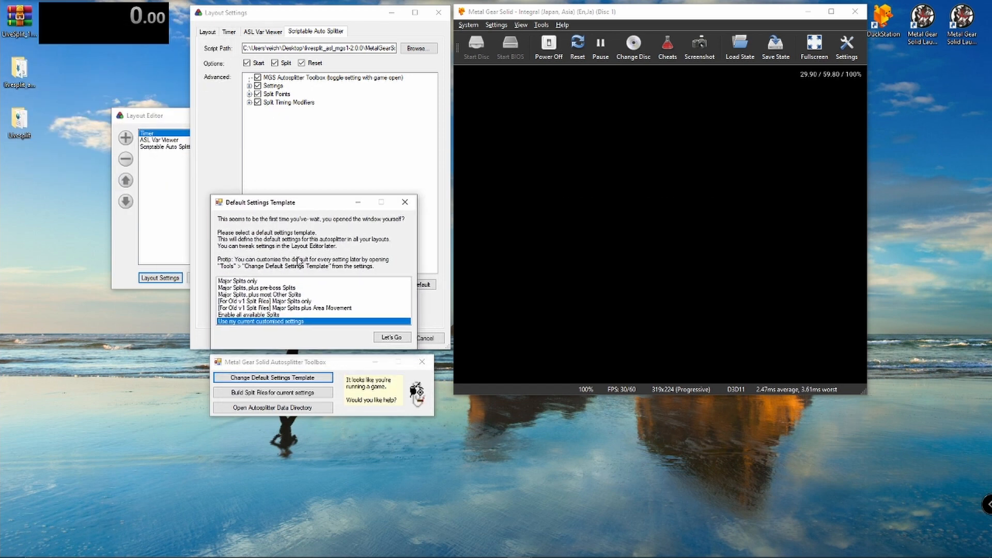
left_click(266, 282)
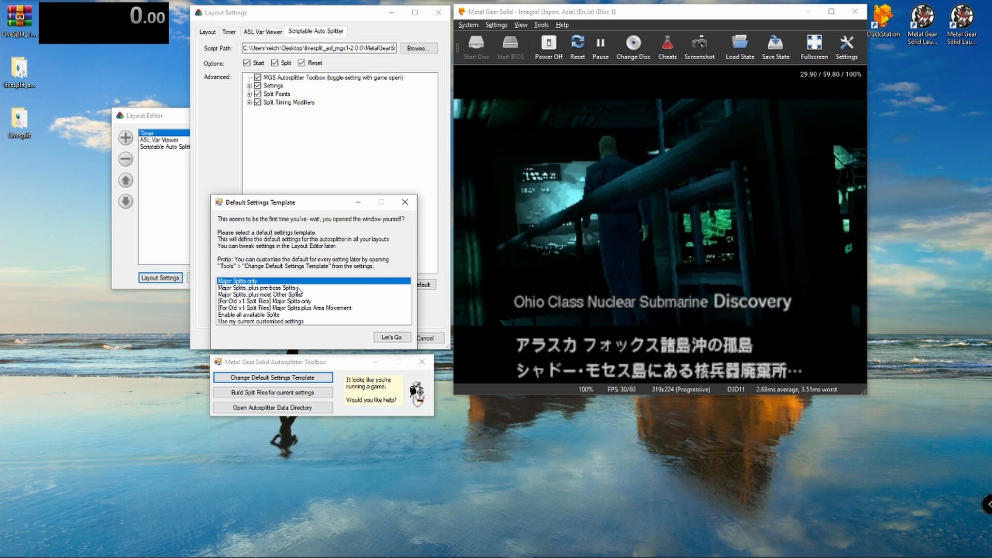
left_click(256, 294)
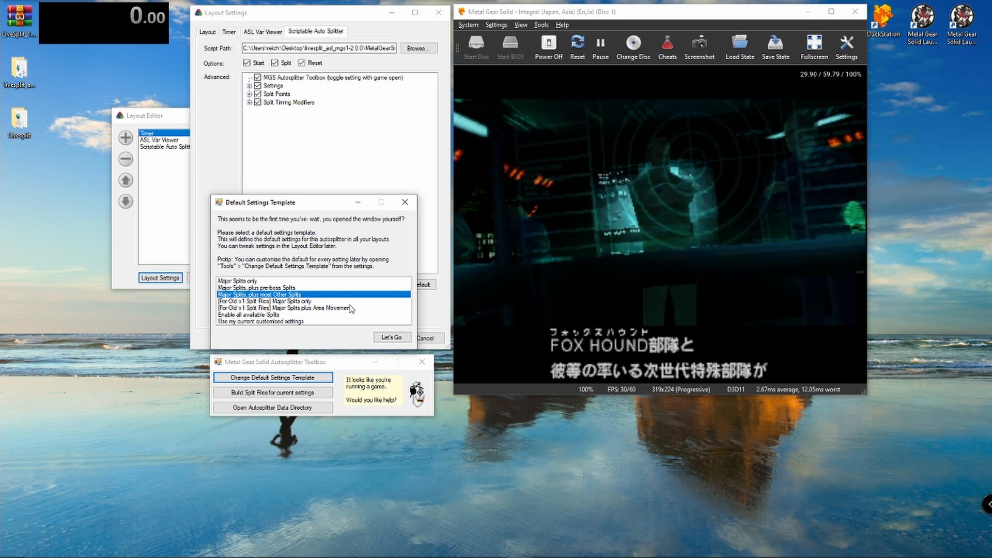
left_click(241, 321)
left_click(245, 315)
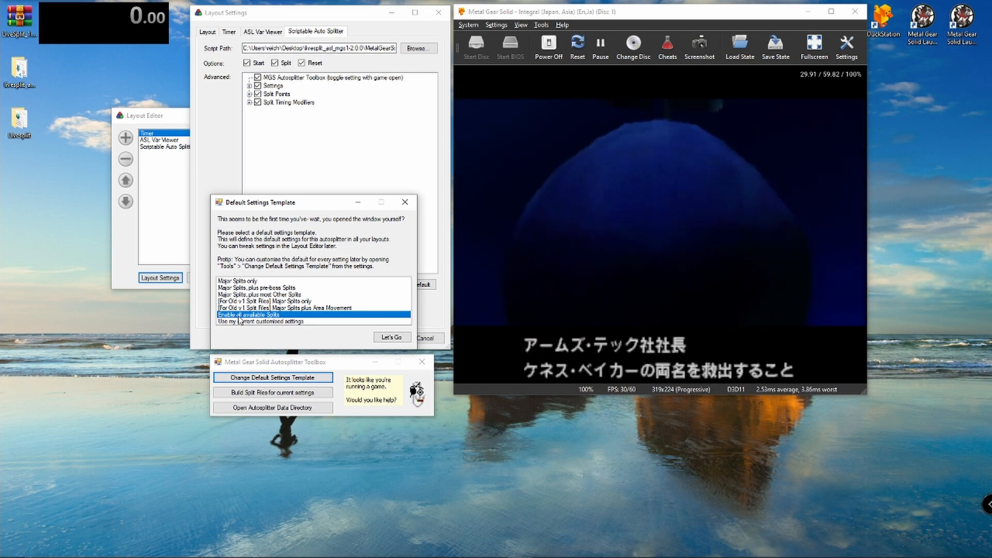
left_click(398, 338)
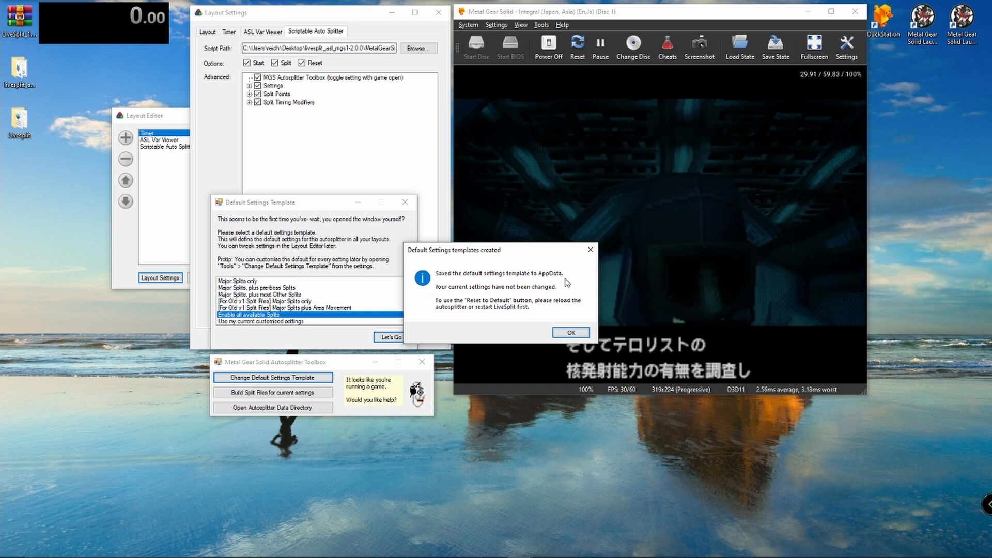
left_click(572, 335)
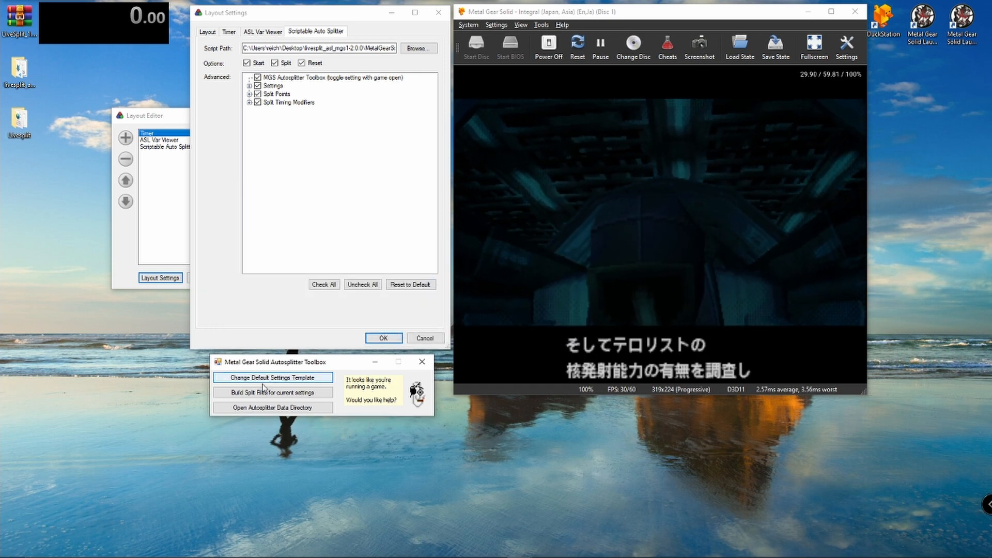
- Start building split files for the current settings, including additional files for Very Easy difficulty and Subsplits
left_click(250, 394)
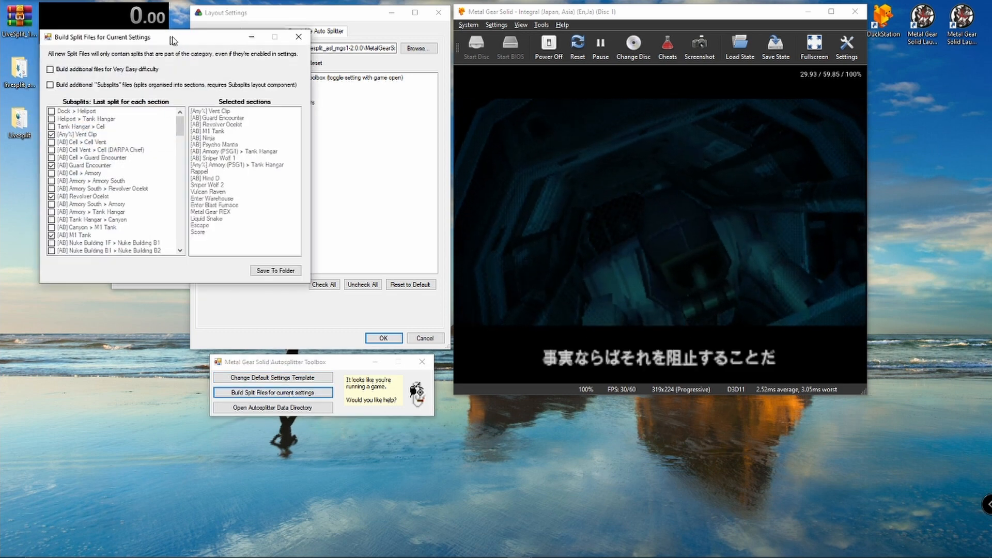
left_click_drag(163, 39, 311, 110)
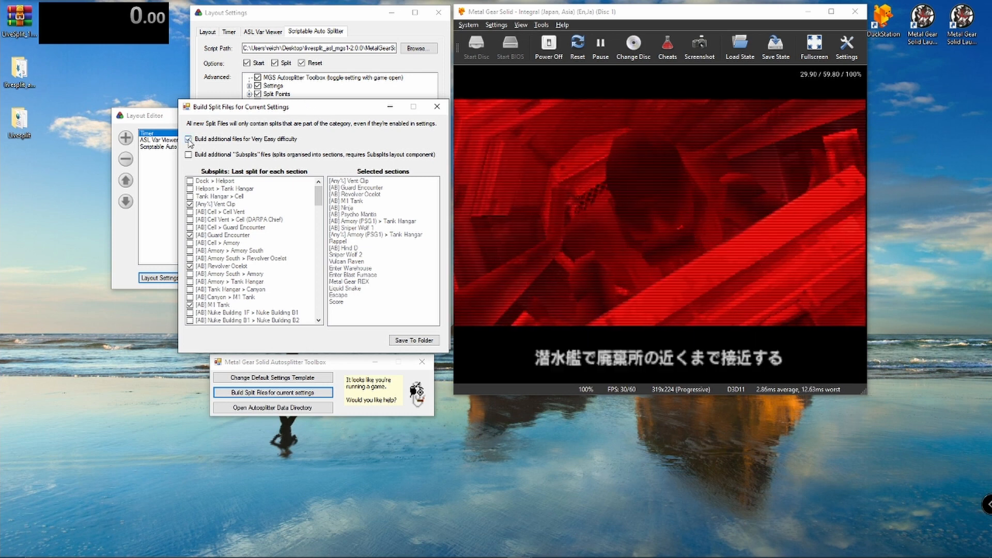
left_click(189, 141)
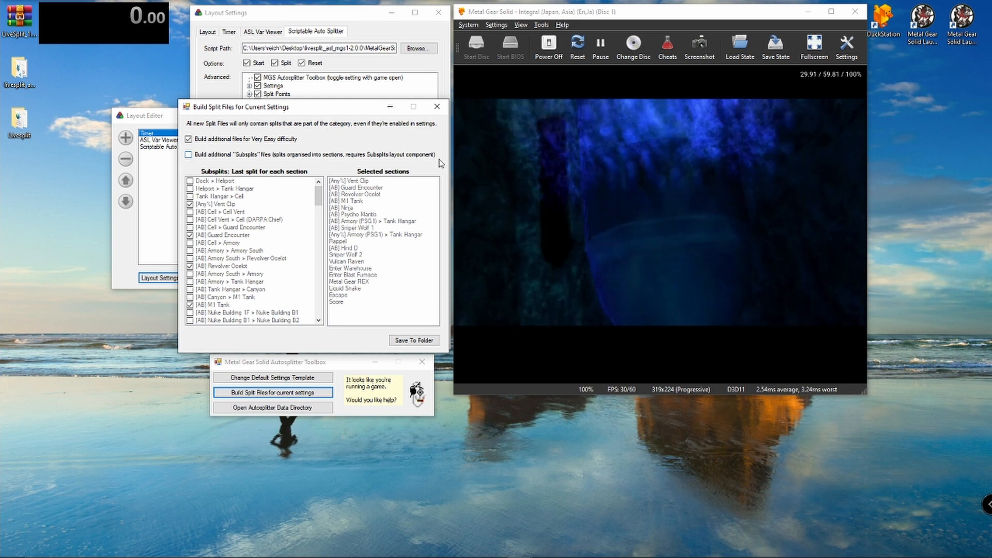
left_click(190, 154)
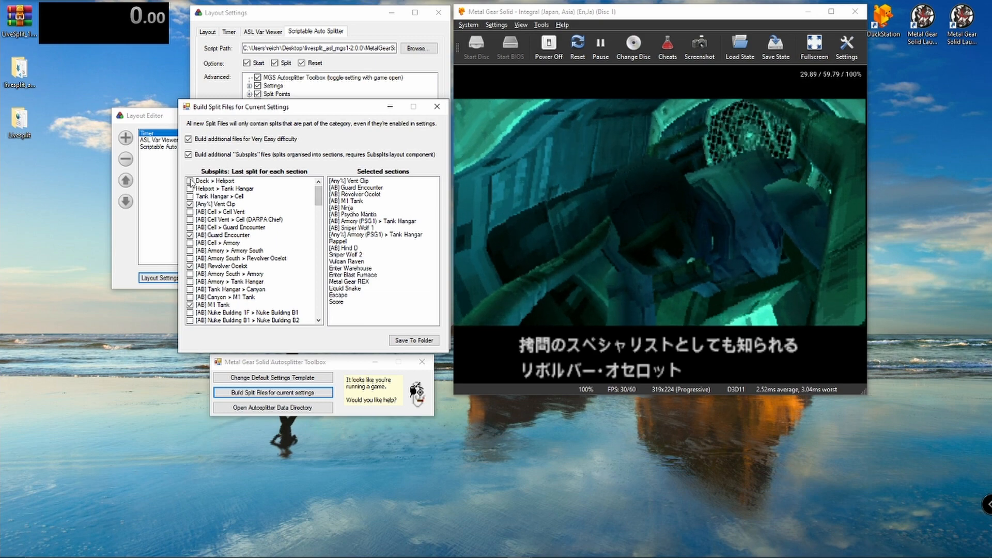
- Mark the subsplit sections from Dock > Heliport through [AB] Cell > Guard Encounter
left_click(196, 181)
left_click(197, 188)
left_click(197, 205)
left_click(191, 197)
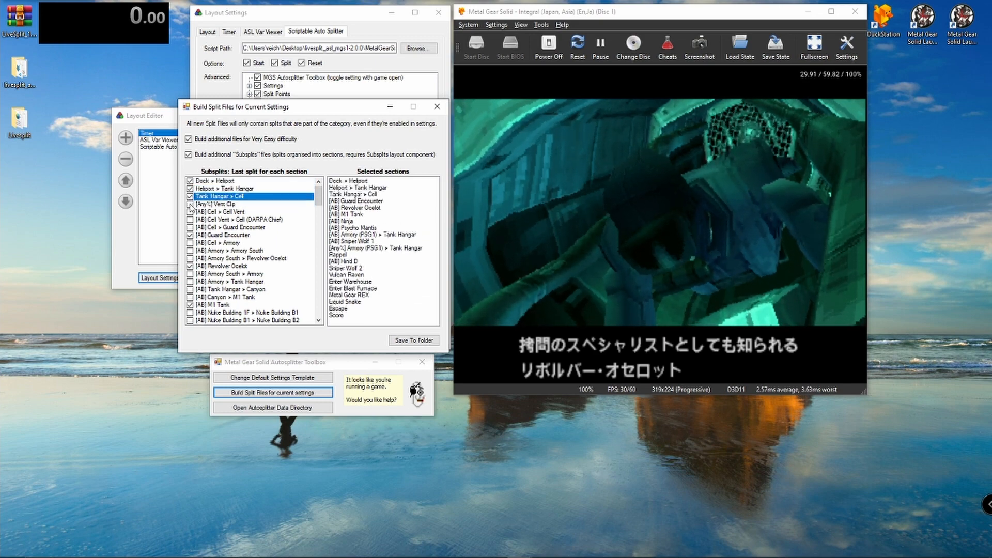
left_click(191, 205)
left_click(191, 212)
left_click(191, 220)
left_click(190, 227)
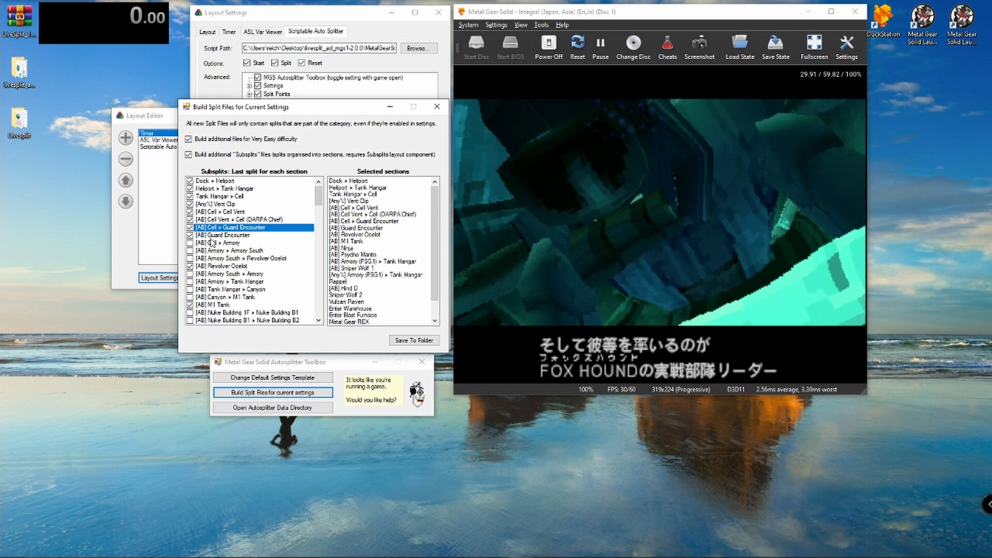
- Mark the unselected subsplit sections from [AB] Cell > Armory through [AB] Nuke Building B1 > Nuke Building B2
left_click(190, 243)
left_click(190, 251)
left_click(191, 258)
left_click(190, 274)
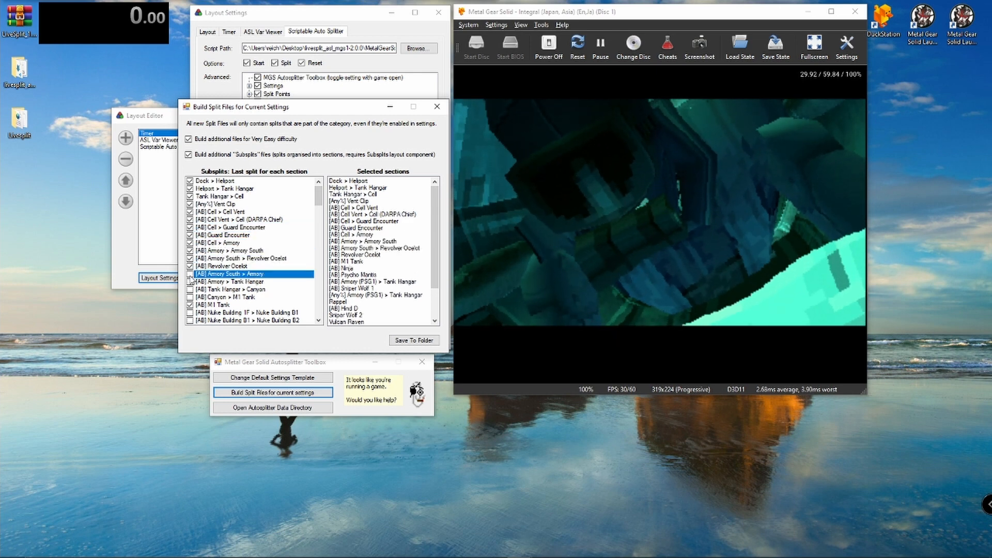
left_click(191, 281)
left_click(191, 289)
left_click(191, 297)
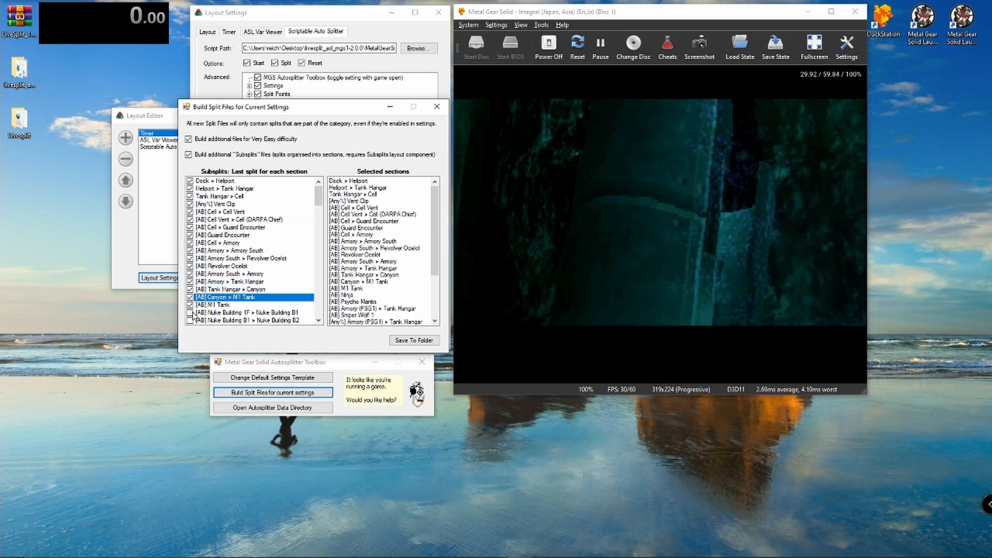
left_click(190, 313)
left_click(191, 320)
- Mark the unselected subsplit sections from [AB] Nuke Building B2 > Lab Hallway through [AB] Commander's Room > Psycho Mantis
scroll(248, 254, "down", 8)
scroll(208, 204, "up", 2)
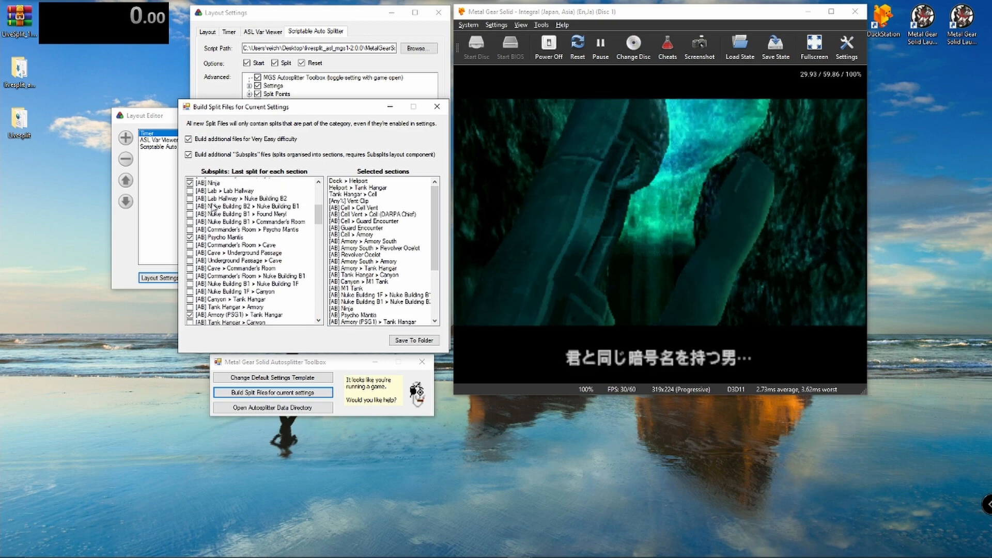
left_click(190, 189)
left_click(190, 196)
left_click(190, 204)
left_click(191, 212)
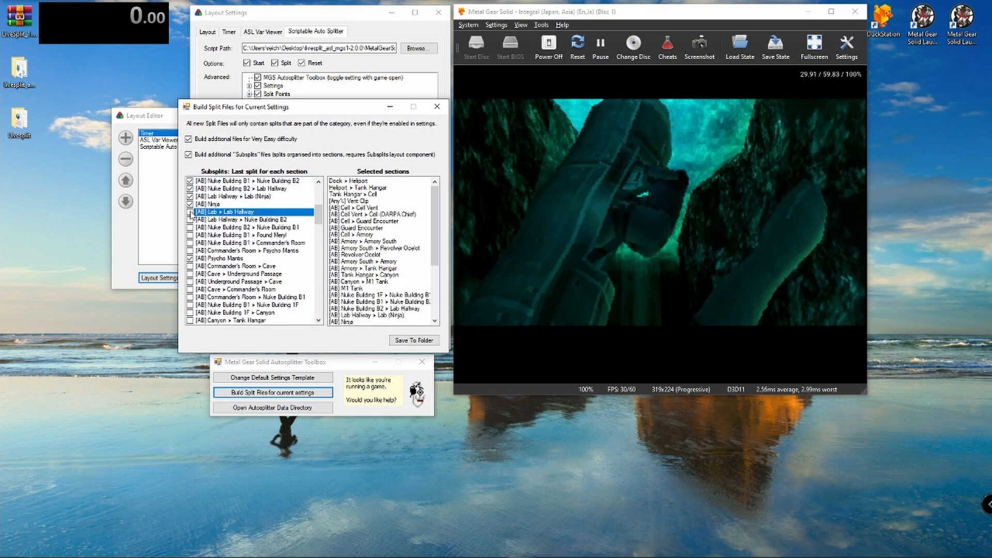
left_click(190, 219)
left_click(191, 227)
left_click(190, 236)
left_click(190, 243)
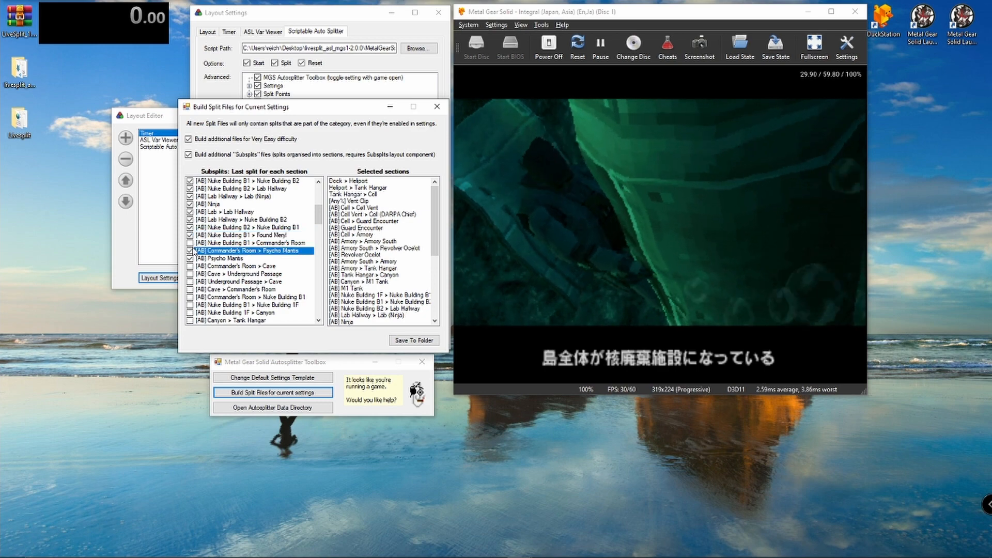
- Mark all remaining subsplit sections from [AB] Commander's Room > Cave through Score
left_click(191, 266)
left_click_drag(192, 282, 191, 297)
left_click(191, 274)
left_click(192, 290)
left_click(192, 282)
scroll(192, 281, "down", 4)
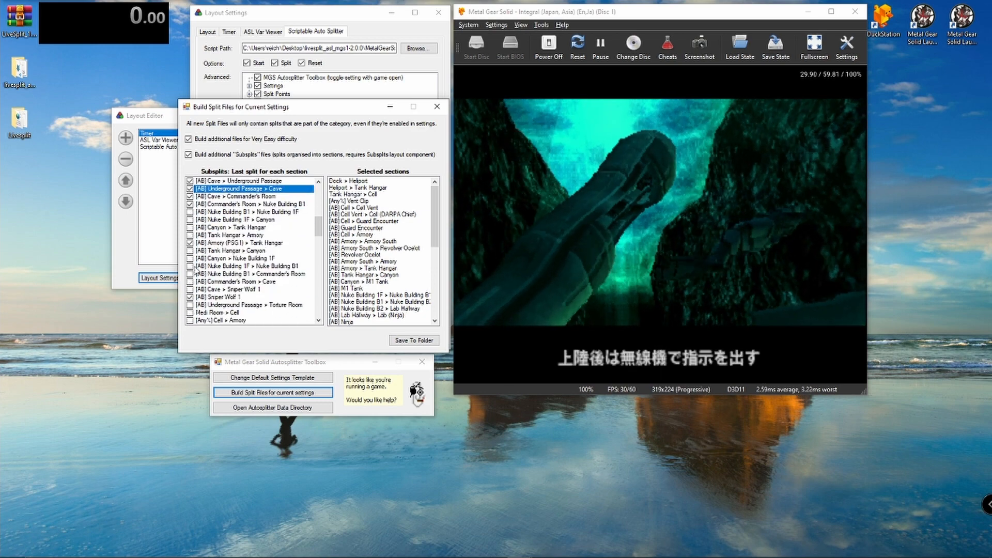
scroll(192, 214, "down", 8)
left_click(254, 313)
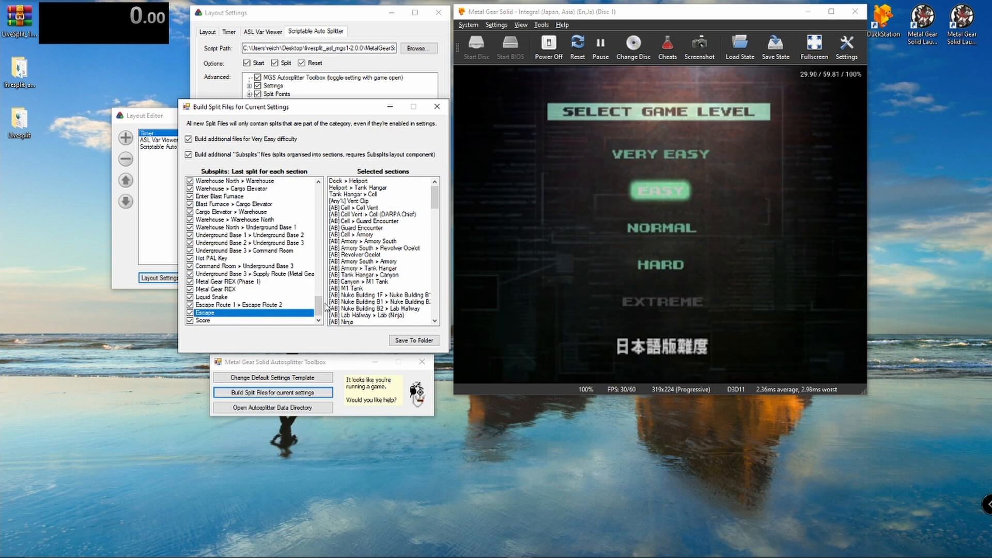
left_click_drag(317, 305, 310, 194)
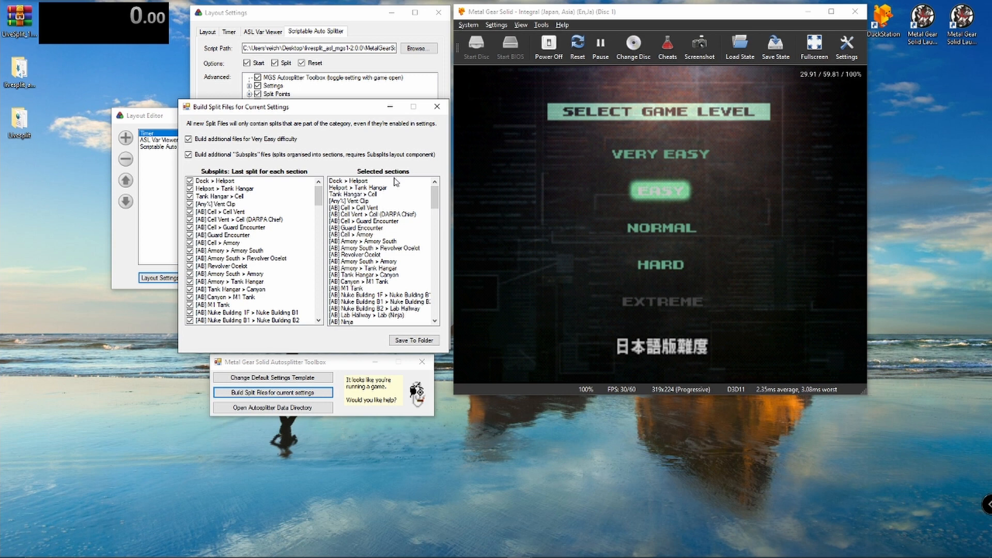
- Save the built split files to the livesplit_asl_mgs1-2.0.0 folder on the Desktop
left_click(410, 345)
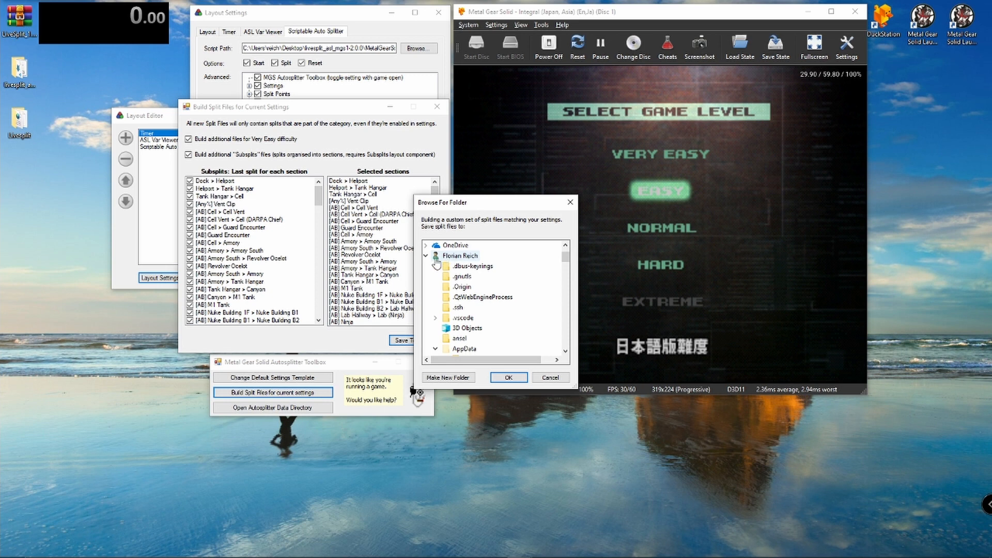
scroll(528, 273, "down", 4)
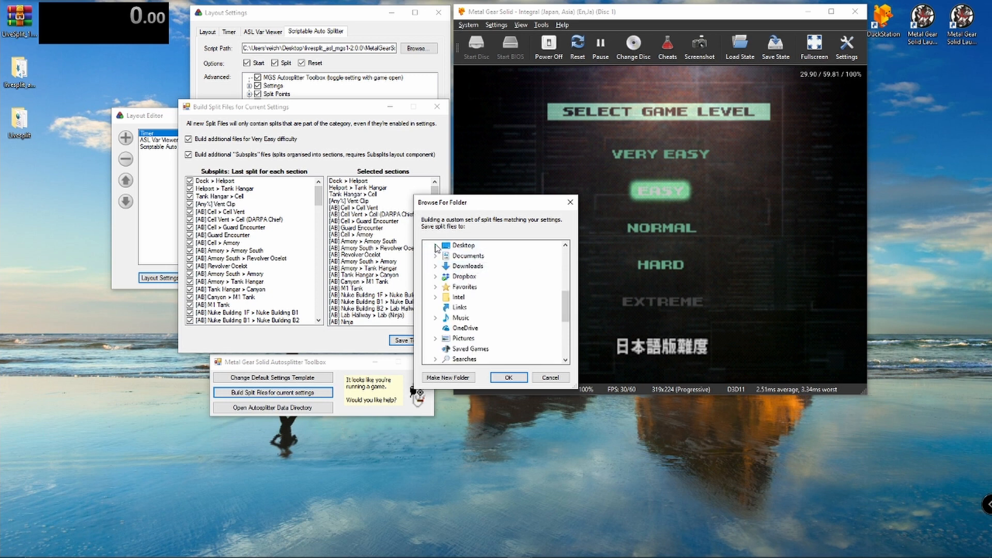
left_click(435, 245)
left_click(493, 278)
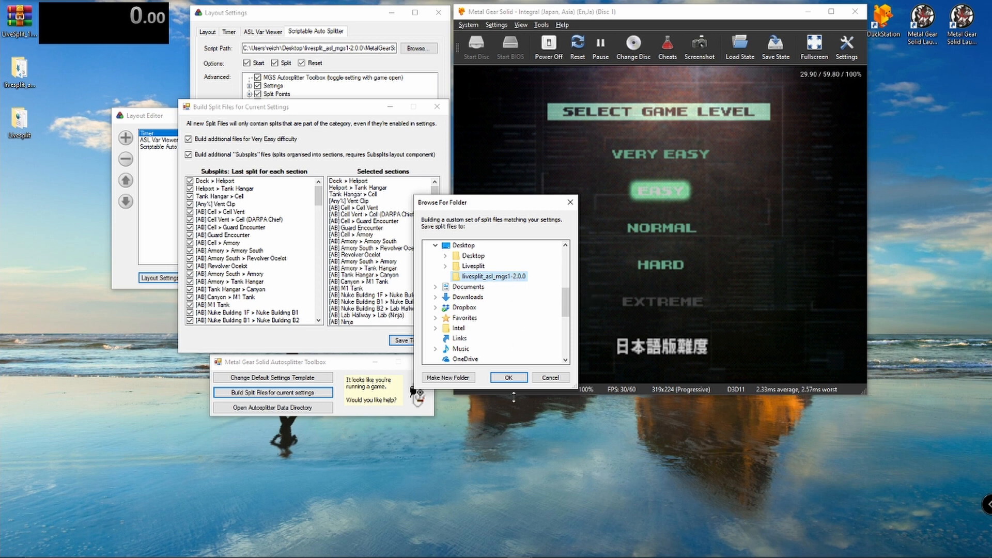
left_click(506, 378)
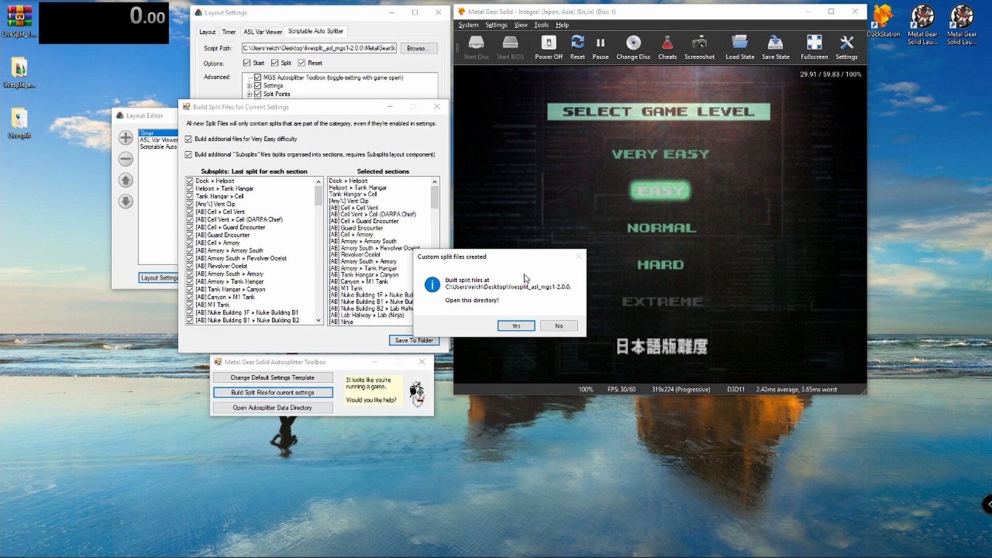
- Open the output folder and look through the generated Console and PC .lss split files
left_click(518, 327)
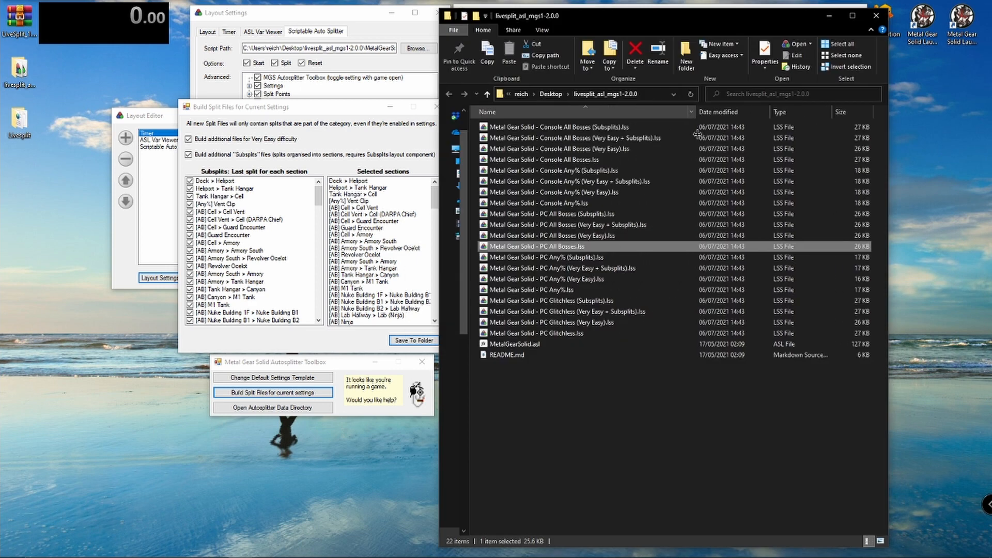
left_click(567, 334)
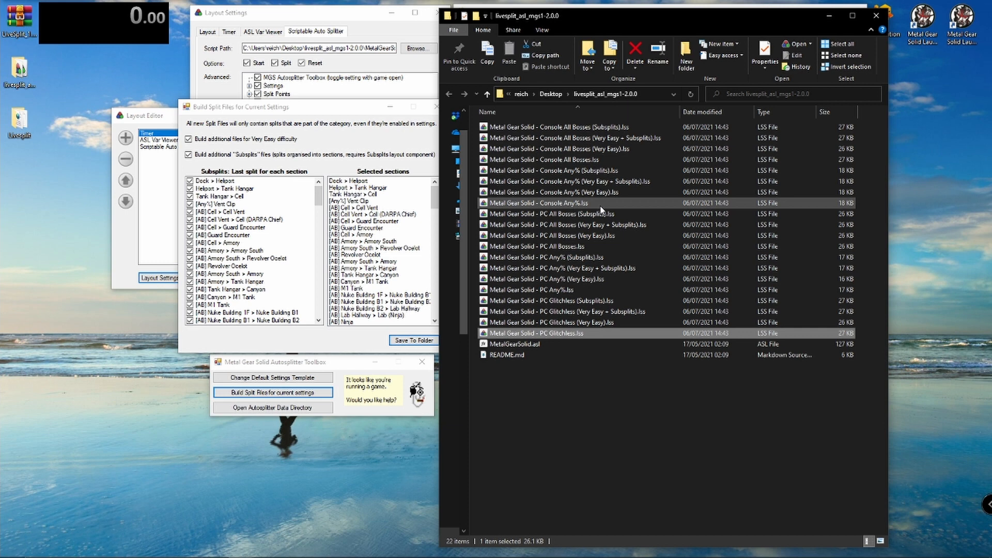
left_click(612, 171)
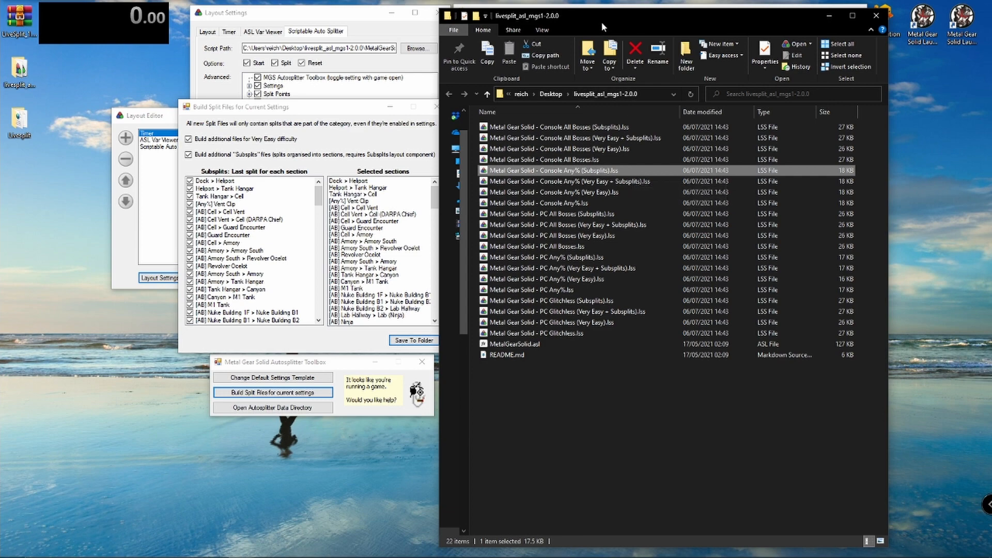
left_click_drag(608, 15, 637, 15)
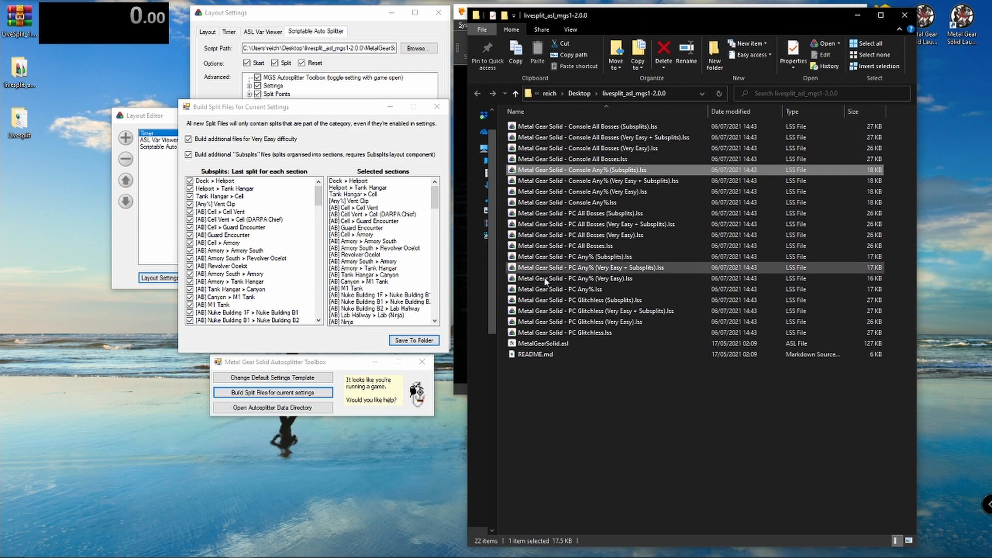
- Close the split file builder and the Autosplitter Toolbox, and accept the layout settings and layout editor changes
left_click(436, 106)
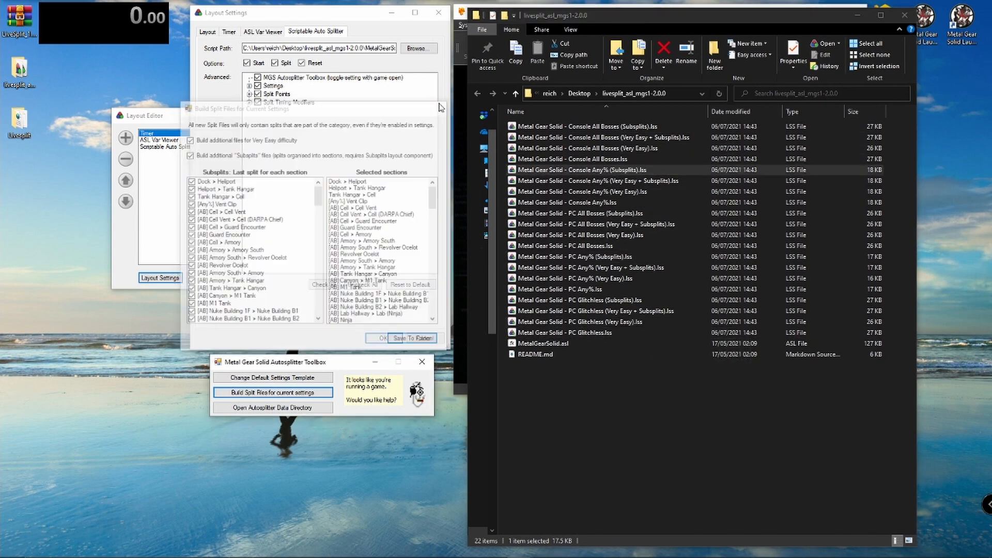
left_click(414, 366)
left_click(384, 339)
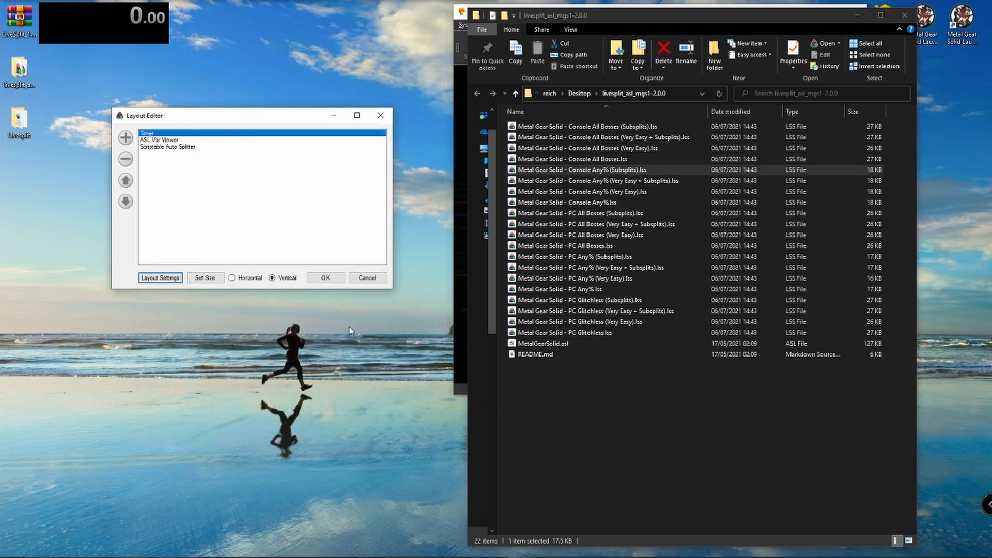
left_click(323, 276)
left_click_drag(124, 38, 384, 107)
right_click(386, 107)
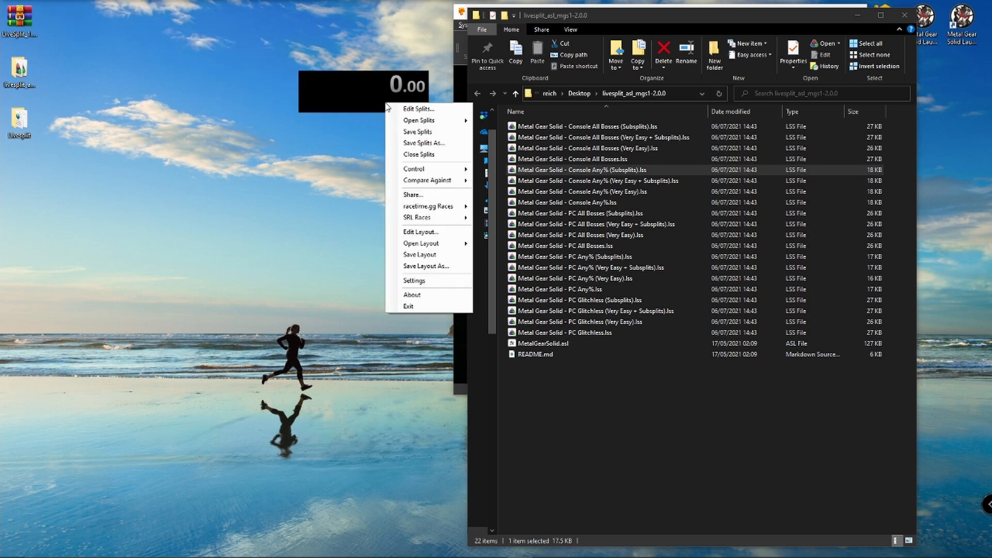
mouse_move(448, 174)
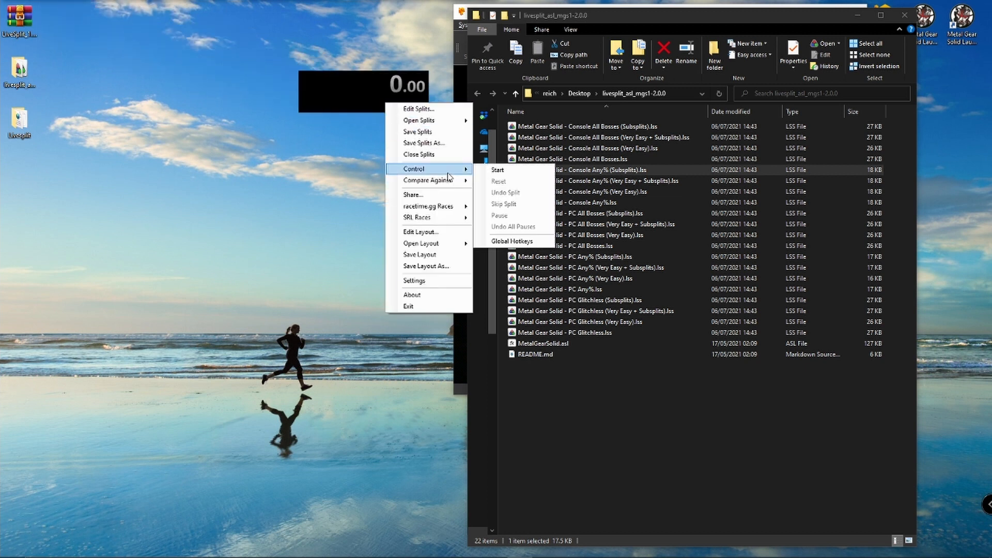
mouse_move(450, 127)
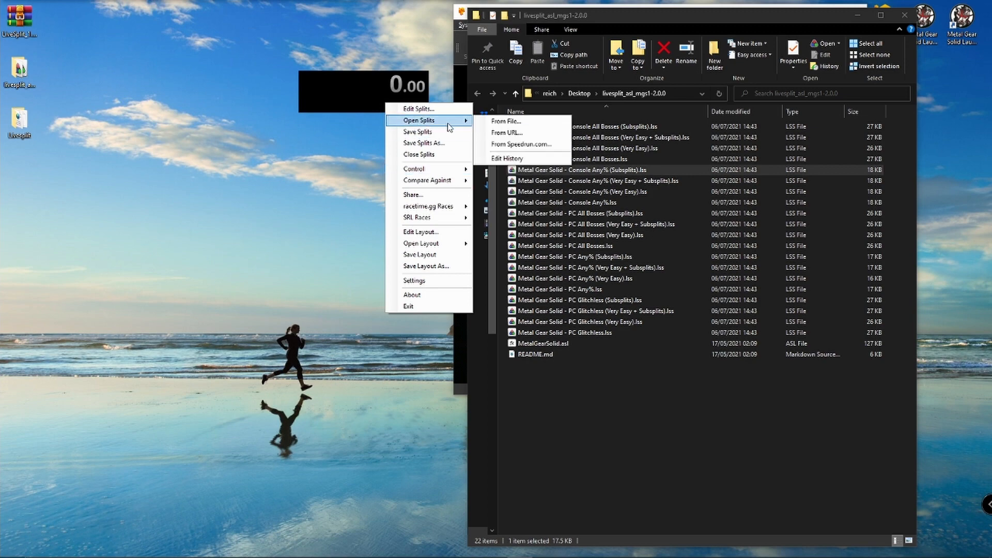
left_click(506, 122)
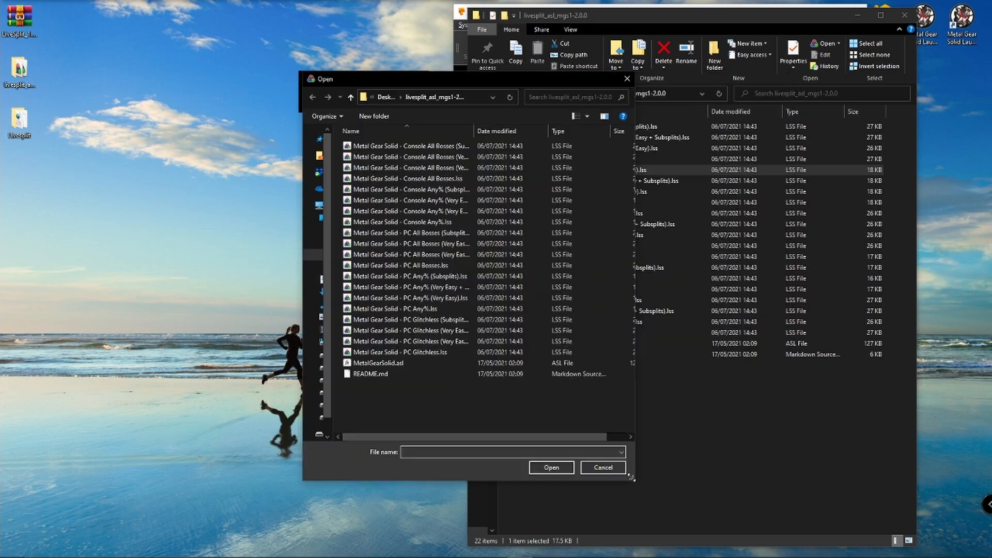
left_click_drag(440, 80, 264, 12)
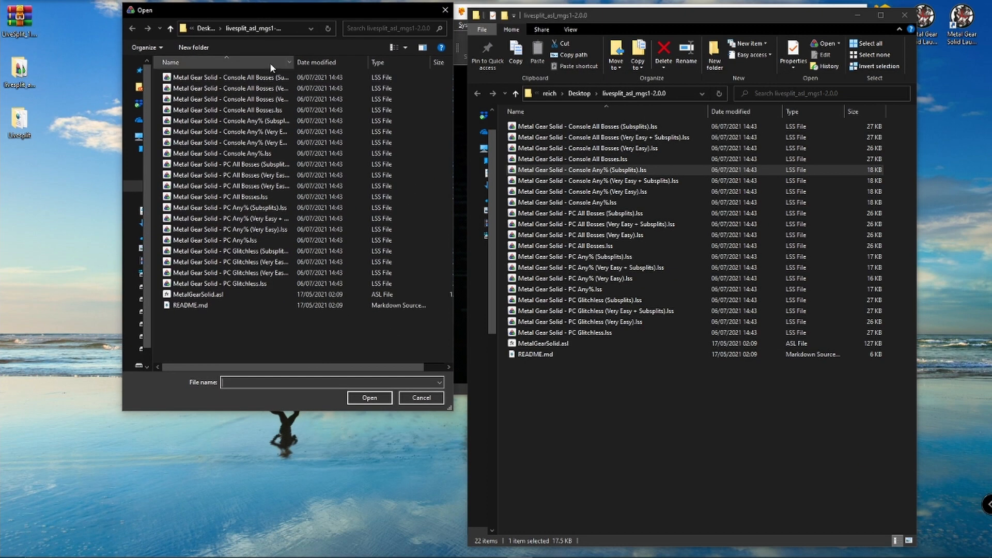
left_click_drag(295, 65, 380, 66)
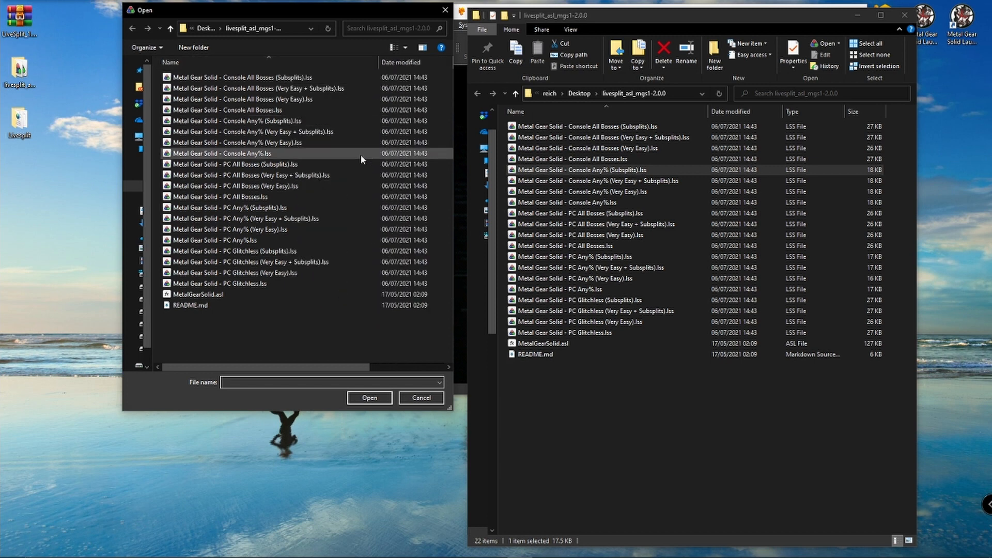
left_click(271, 122)
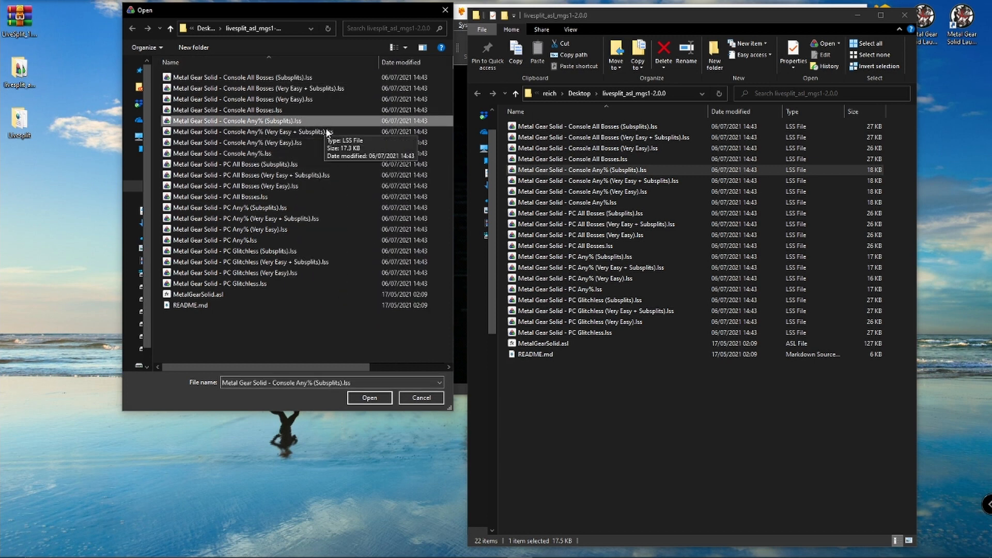
left_click(370, 398)
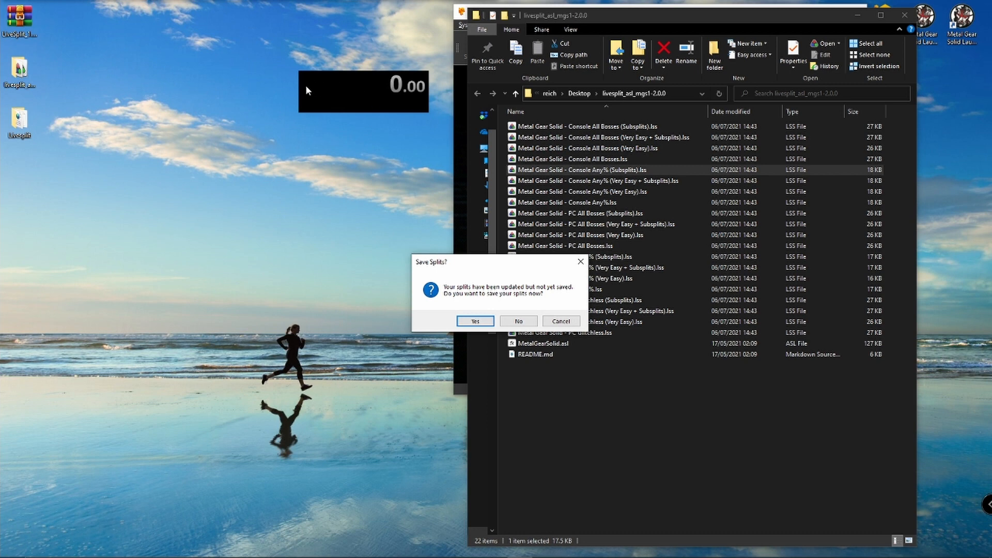
left_click(563, 323)
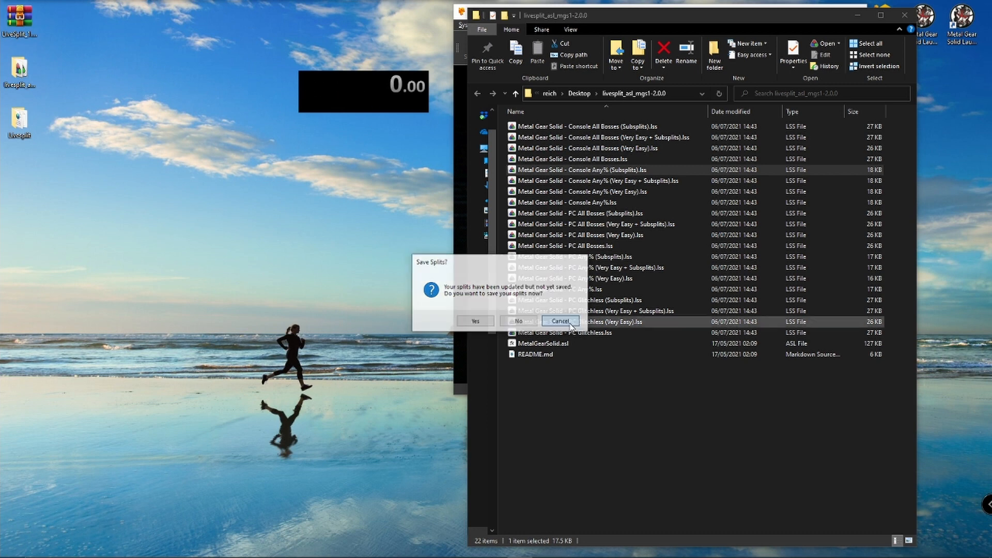
- Open the Splits Editor to check the current splits, and cancel it without changes
right_click(368, 87)
left_click(382, 93)
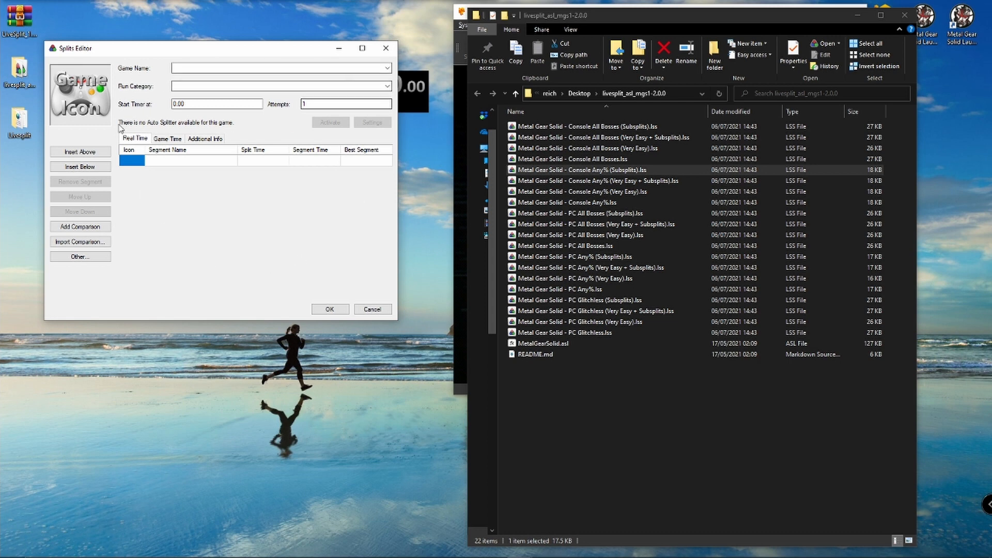
left_click(372, 309)
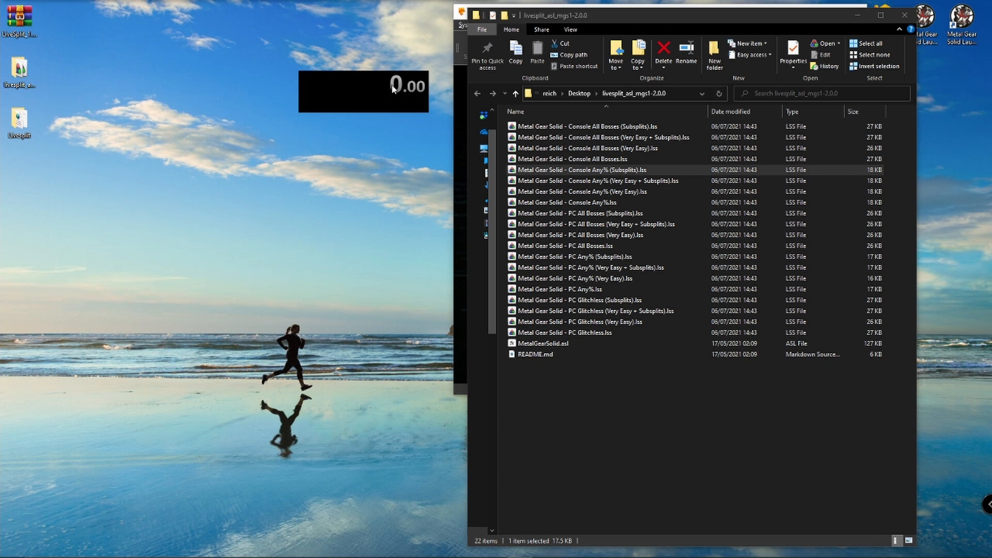
- Load the split file Metal Gear Solid - Console Any% (Subsplits).lss, discarding the unsaved current splits
right_click(361, 90)
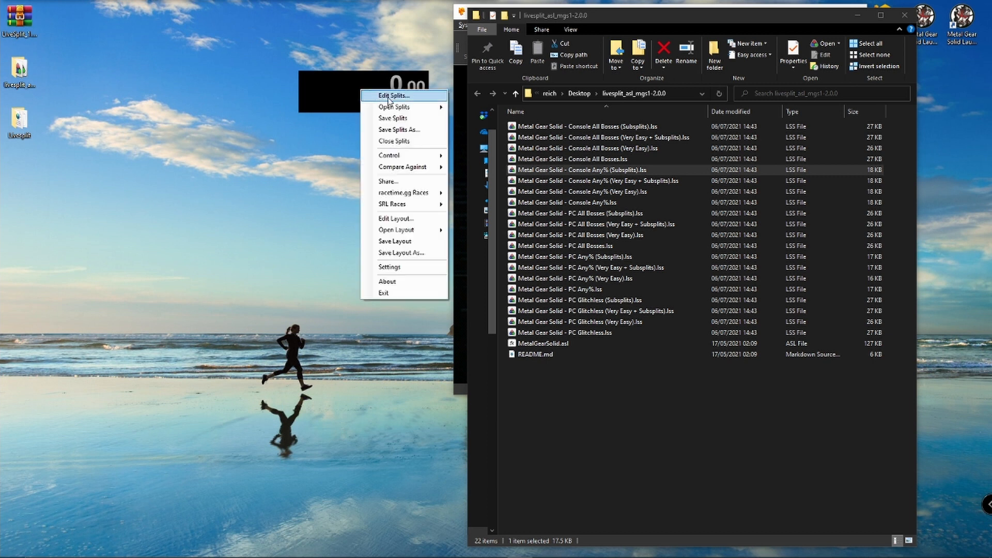
mouse_move(395, 107)
left_click(468, 107)
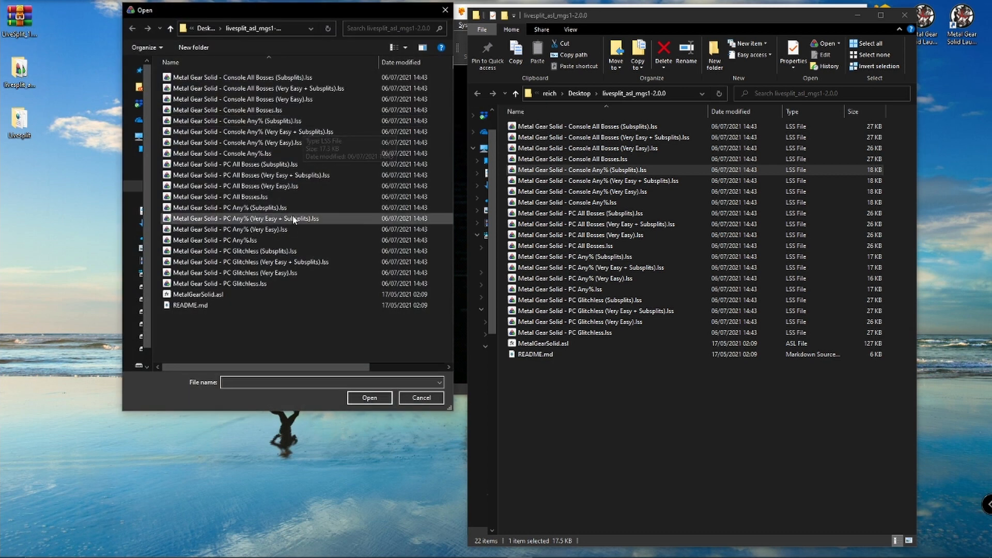
left_click(283, 122)
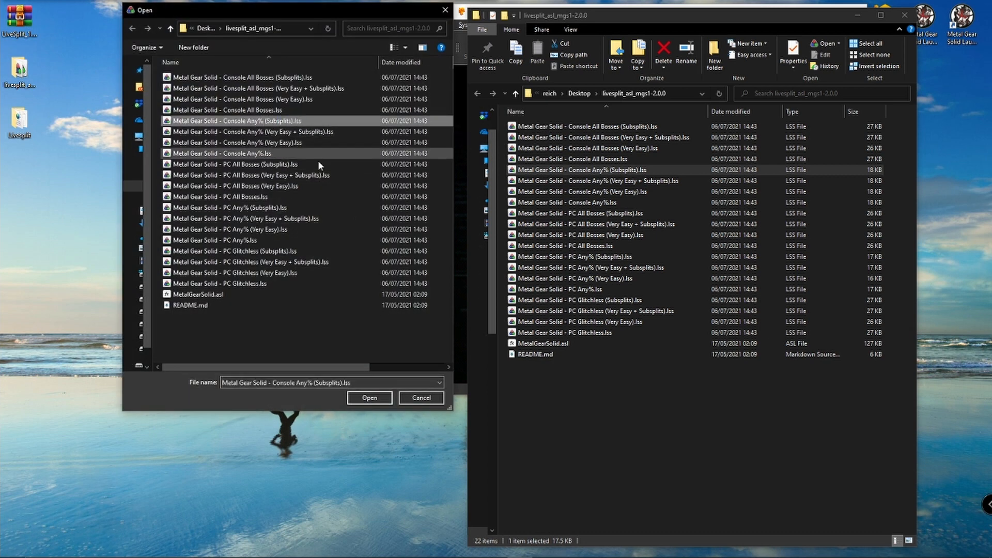
left_click(386, 401)
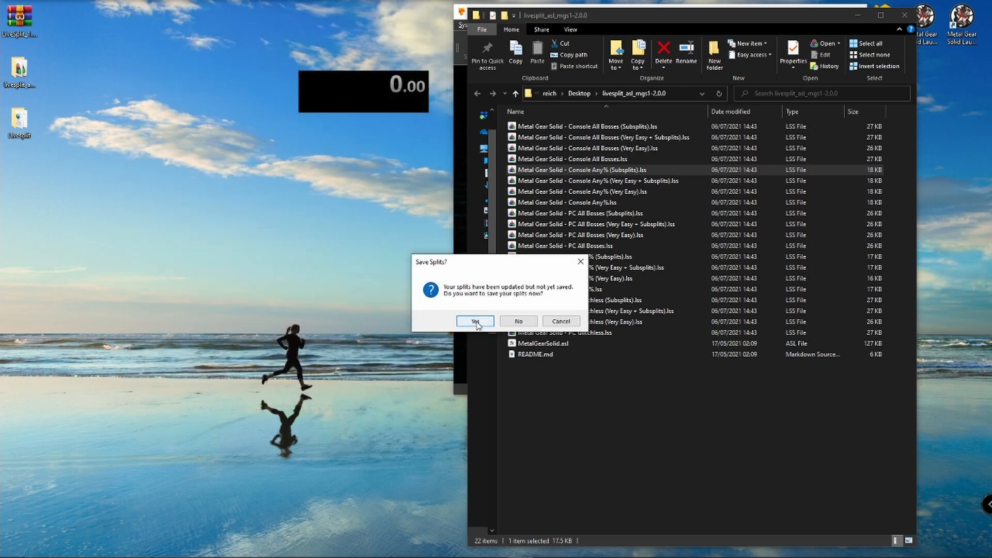
left_click(509, 323)
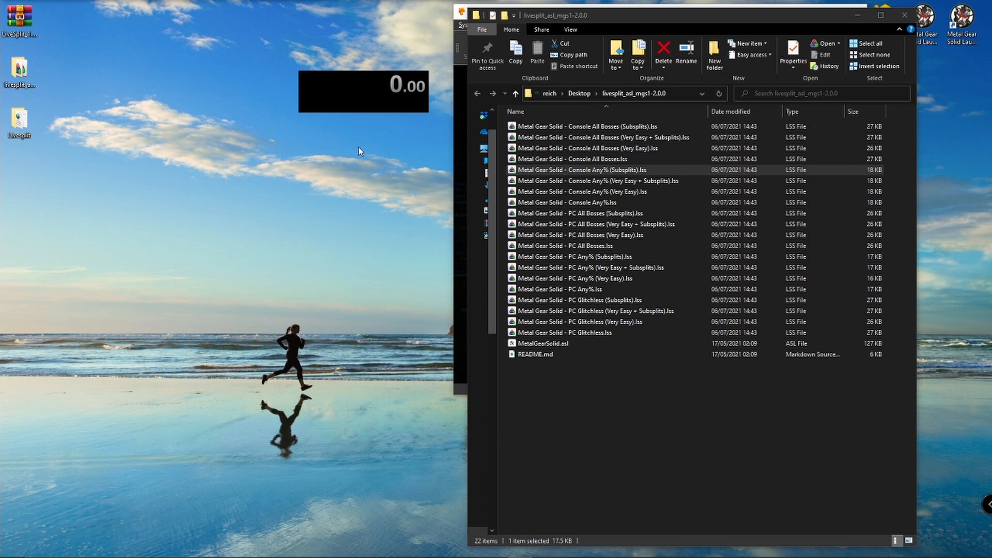
- Examine the loaded Console Any% splits in the Splits Editor, going through the Game Time segment list down to Score
right_click(365, 81)
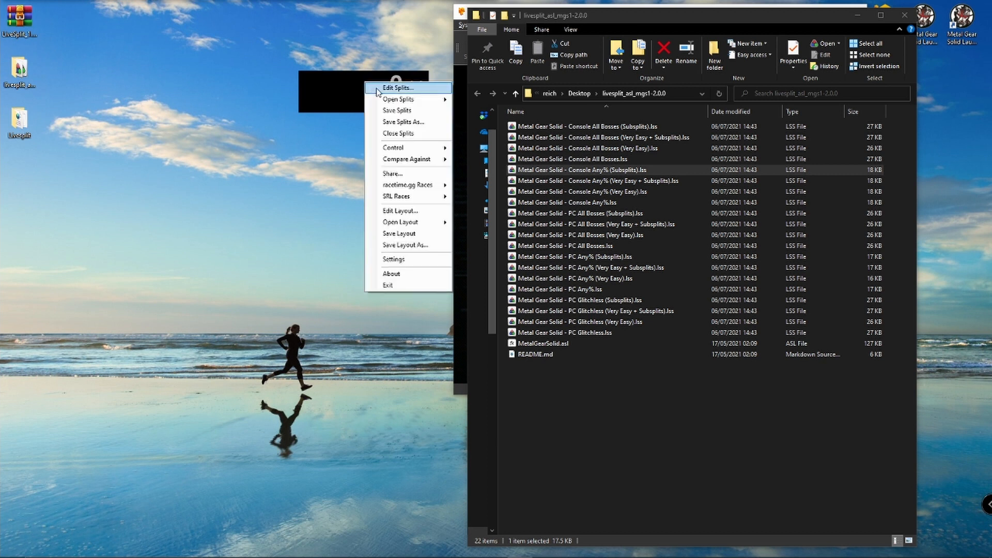
left_click(379, 91)
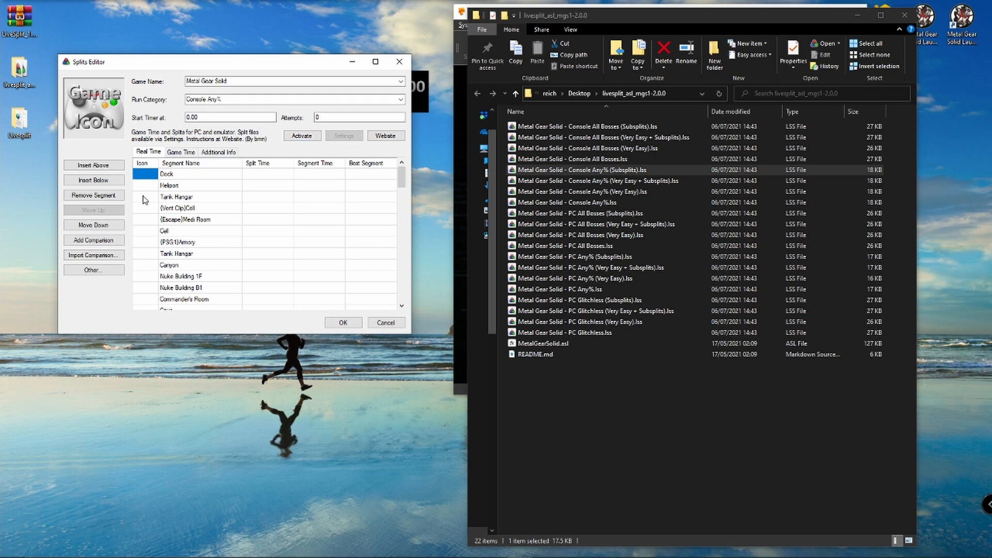
left_click(175, 155)
left_click_drag(404, 181, 429, 298)
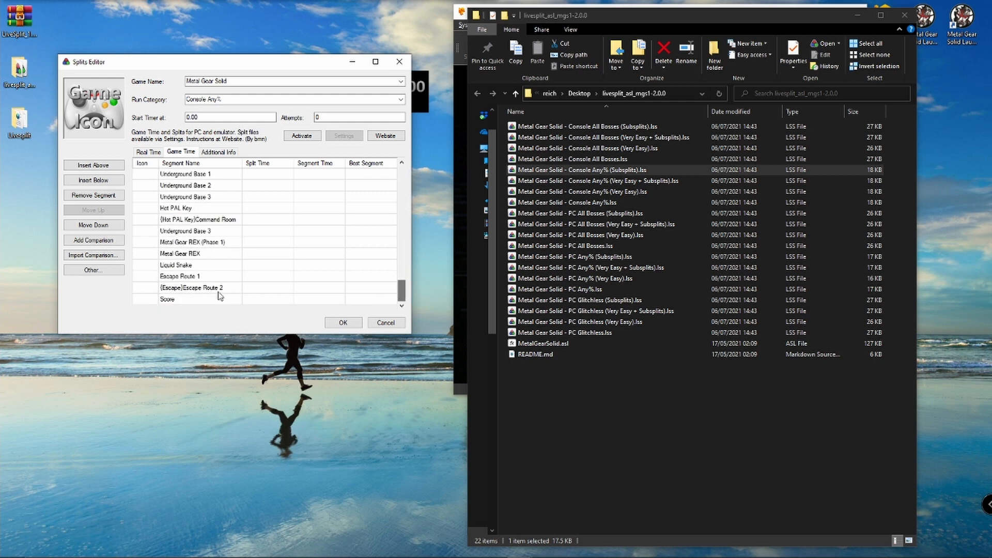
left_click_drag(403, 294, 401, 182)
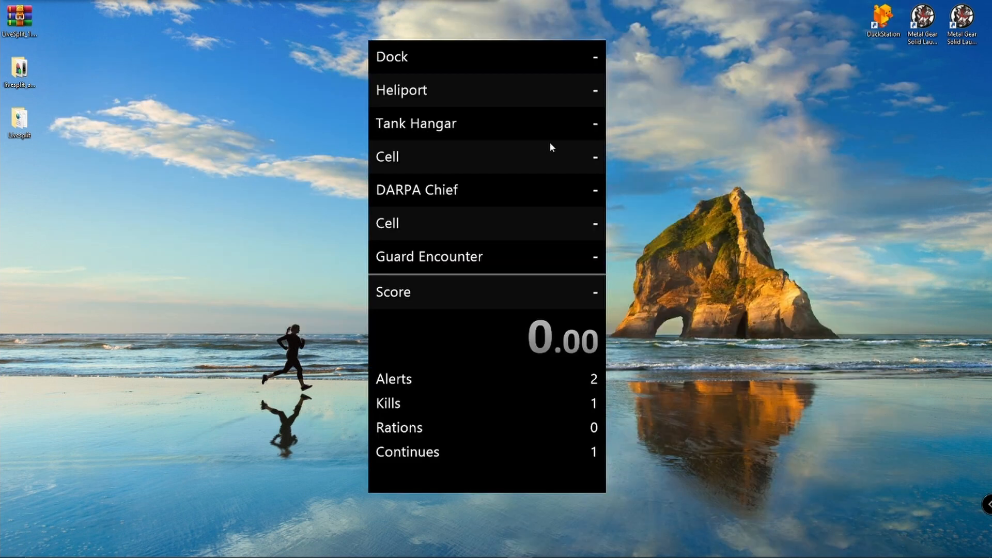
- Load the split file Metal Gear Solid - PC All Bosses (Subsplits).lss without saving the current splits
right_click(551, 147)
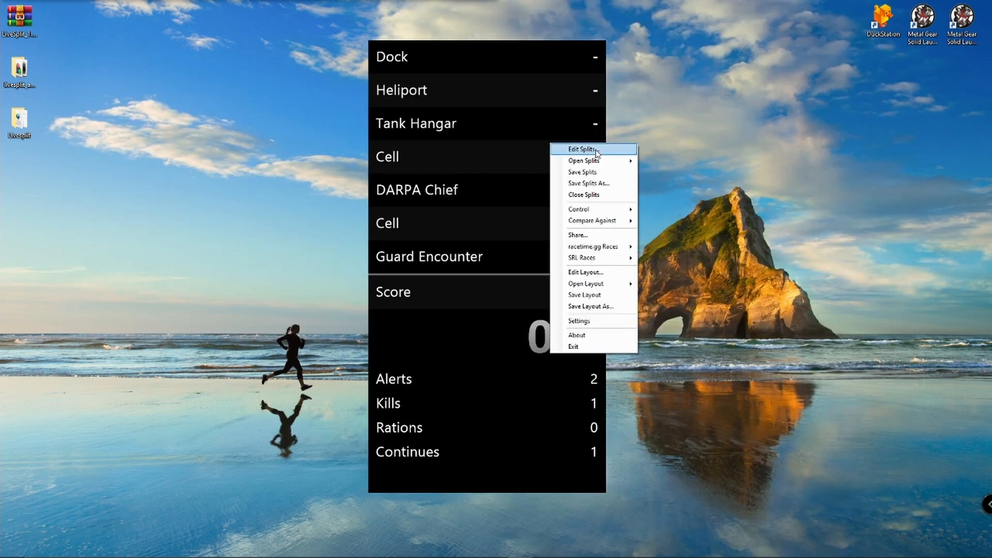
mouse_move(596, 161)
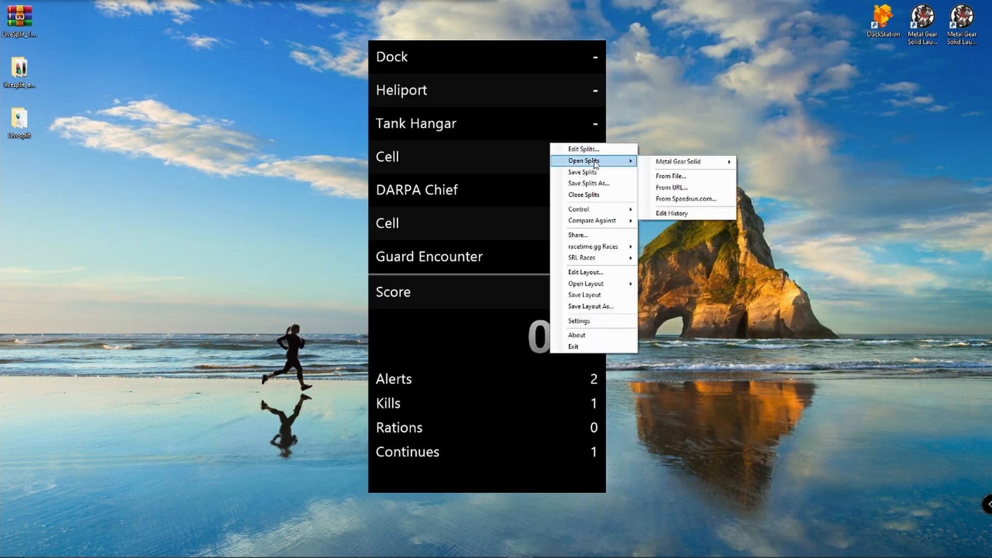
left_click(709, 176)
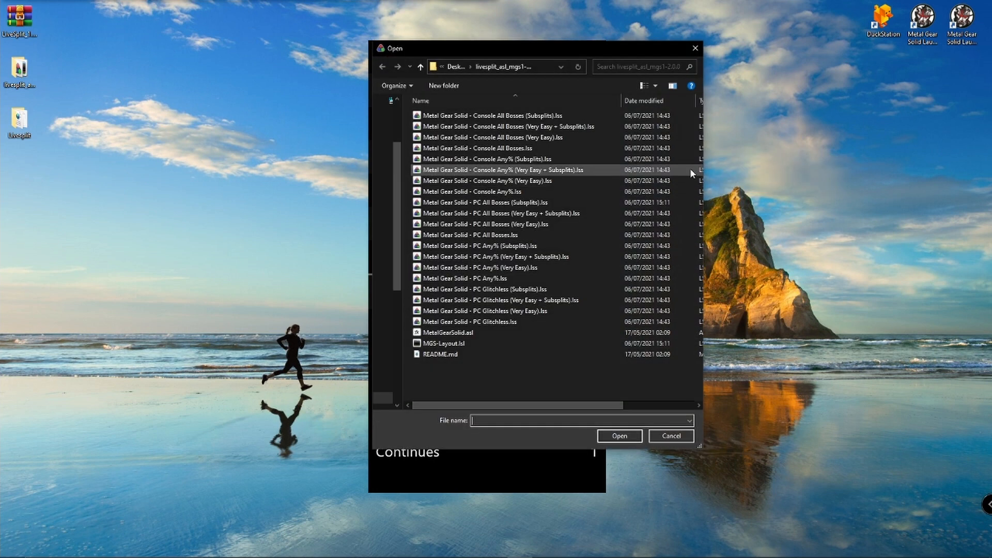
left_click(553, 116)
left_click(505, 204)
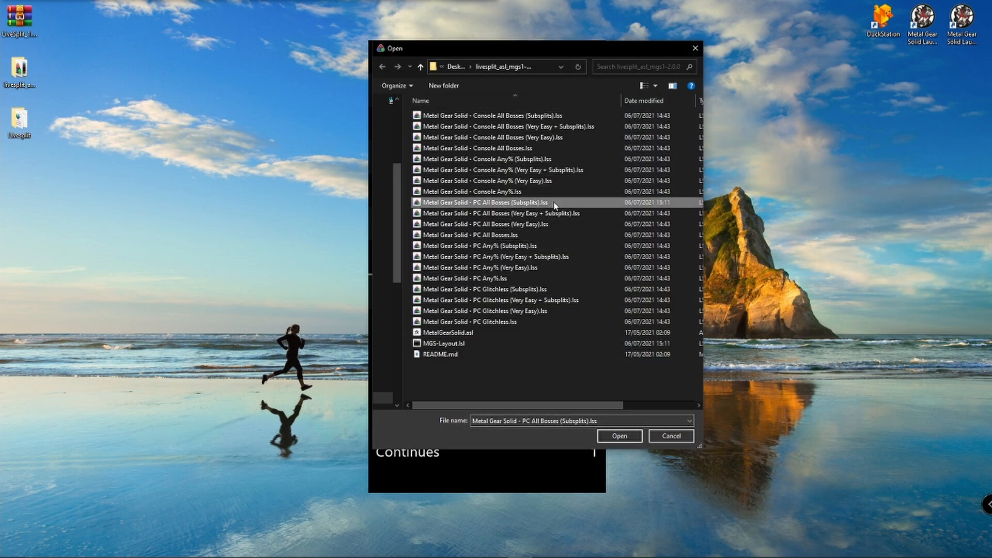
left_click(623, 437)
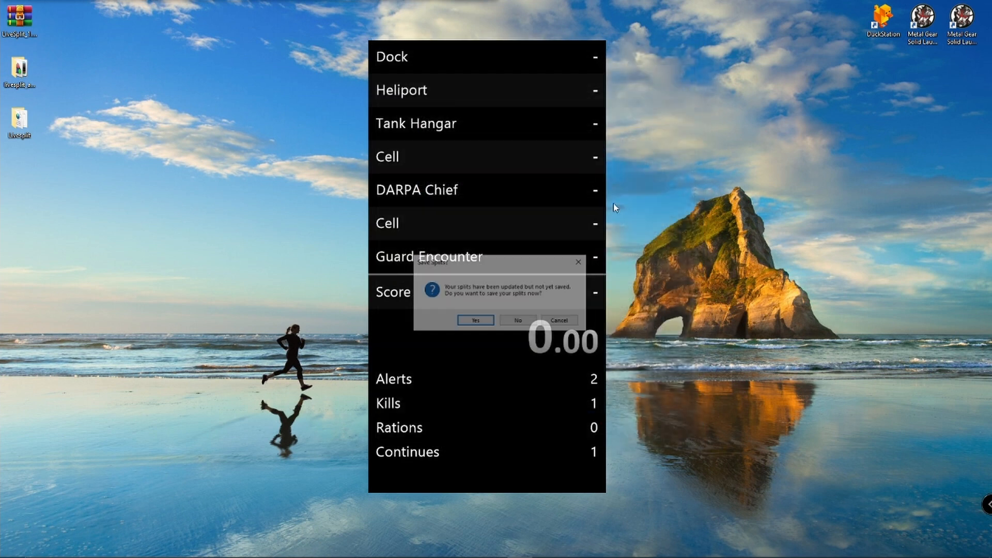
left_click(519, 321)
- Add a Detailed Timer component to the layout
right_click(516, 179)
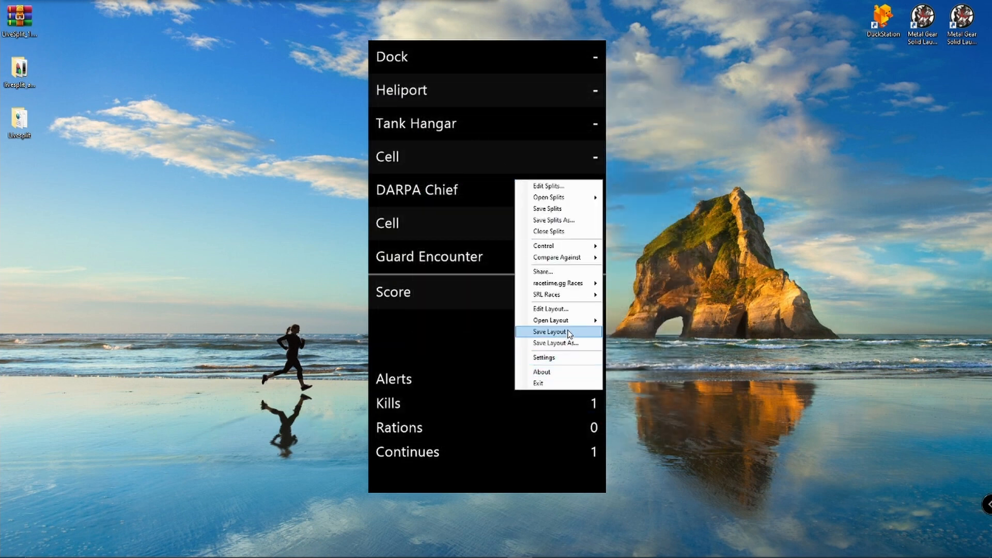
left_click(573, 310)
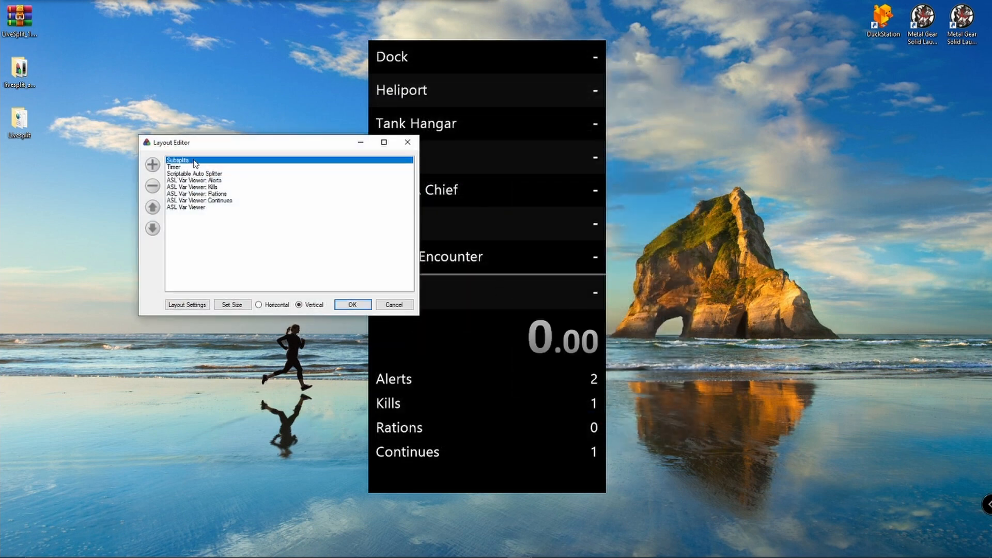
left_click(185, 167)
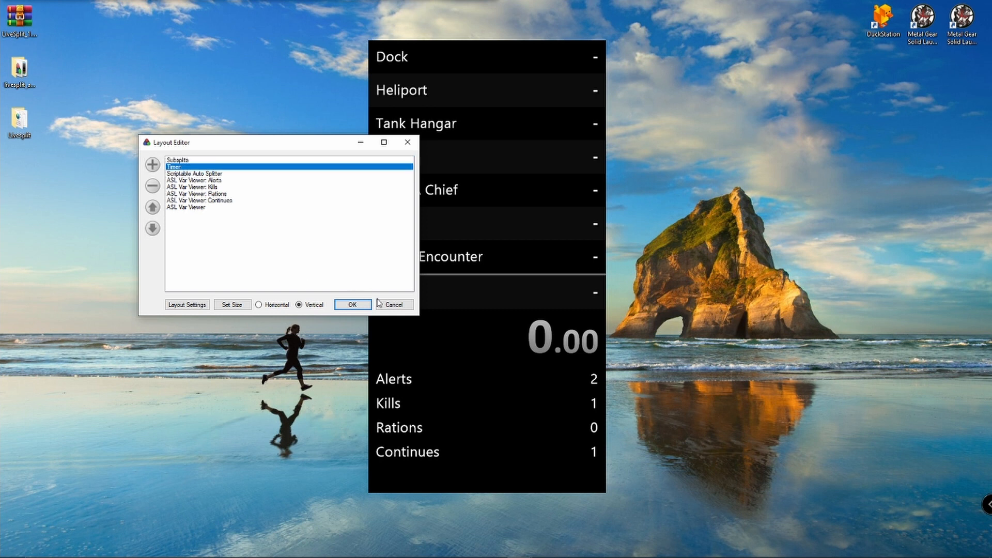
left_click(153, 164)
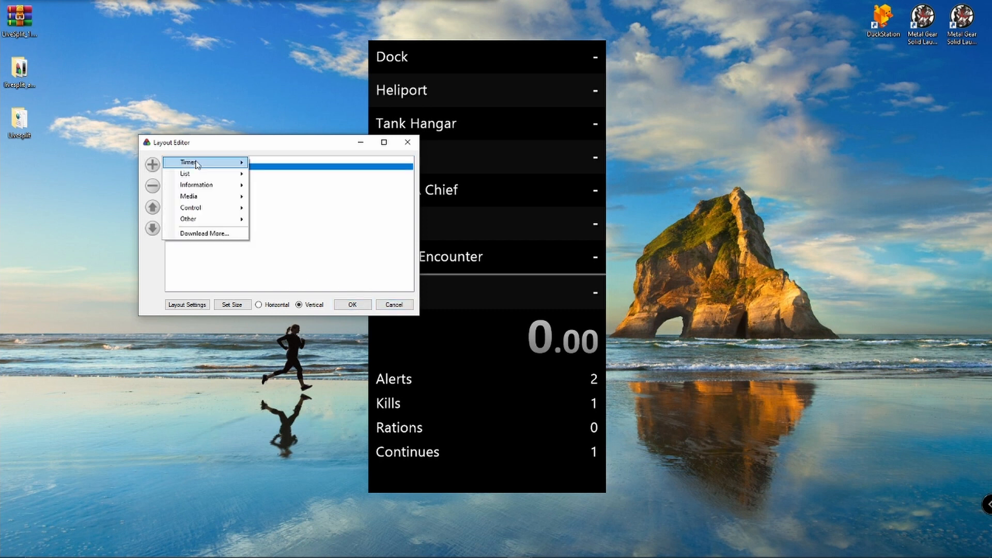
left_click(292, 165)
- Move the Detailed Timer up to the Timer's place below Subsplits and remove the original Timer component
left_click(153, 207)
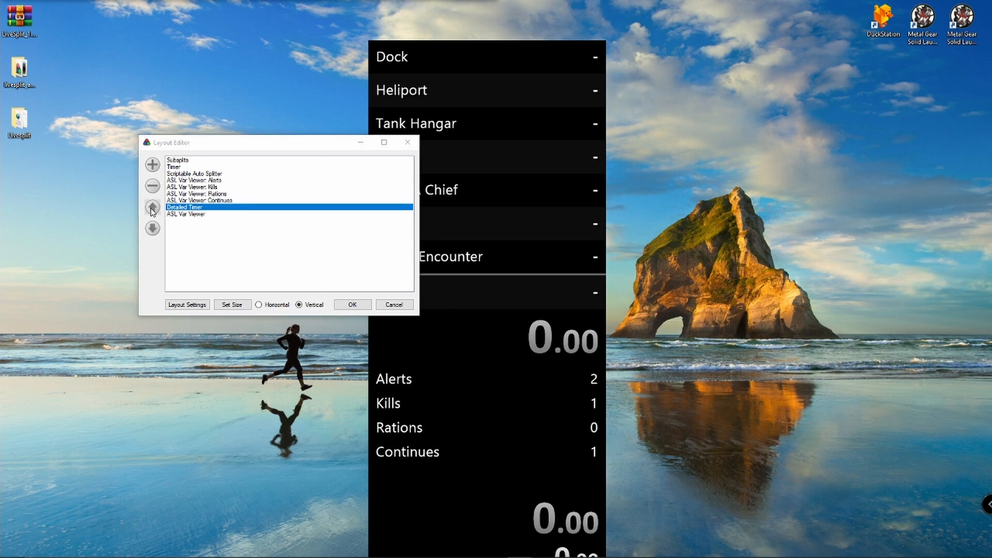
left_click(153, 207)
left_click(152, 207)
left_click(153, 206)
left_click(153, 207)
left_click(152, 207)
left_click(198, 167)
left_click(153, 186)
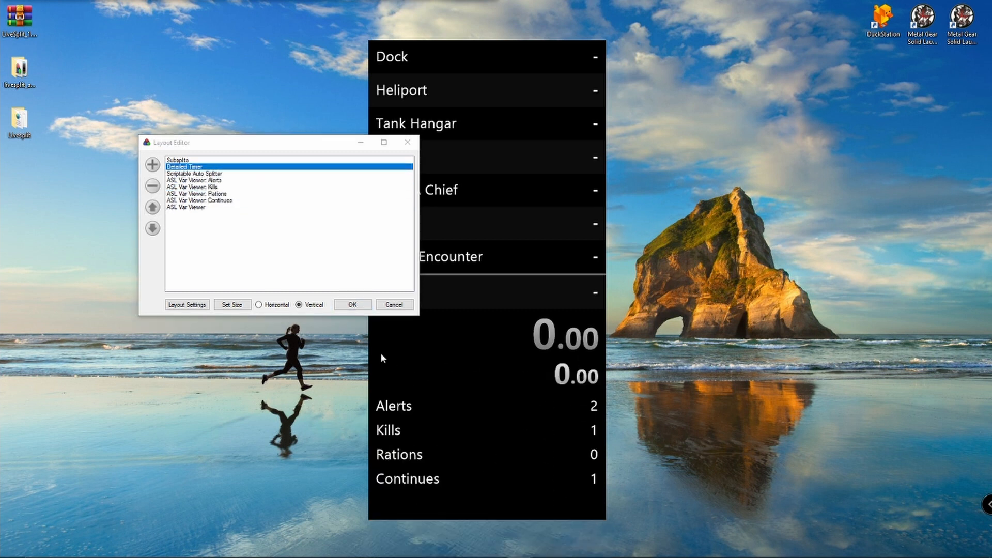
- Select the Subsplits component in the layout, and cancel the layout editing to discard the timer changes
left_click_drag(329, 150, 259, 93)
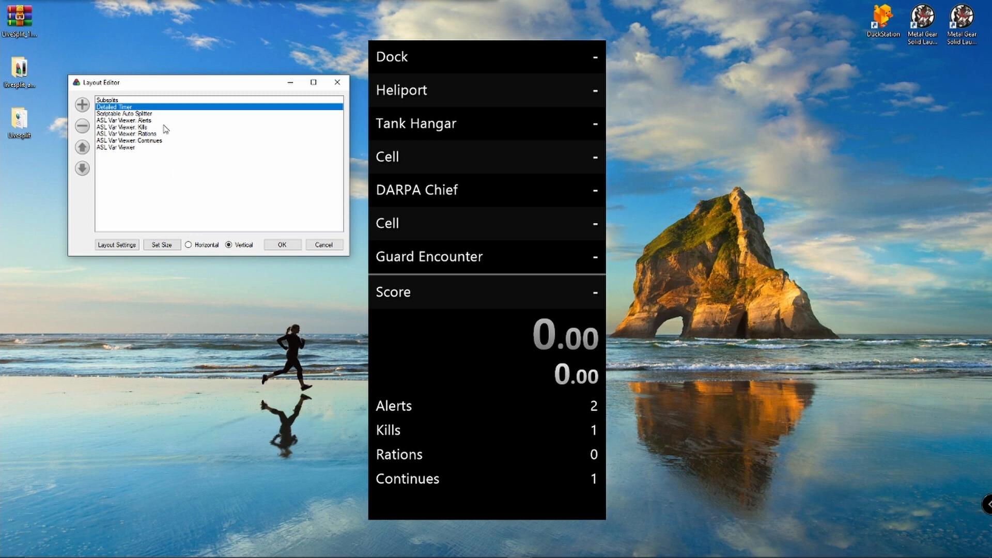
left_click(110, 101)
left_click(324, 245)
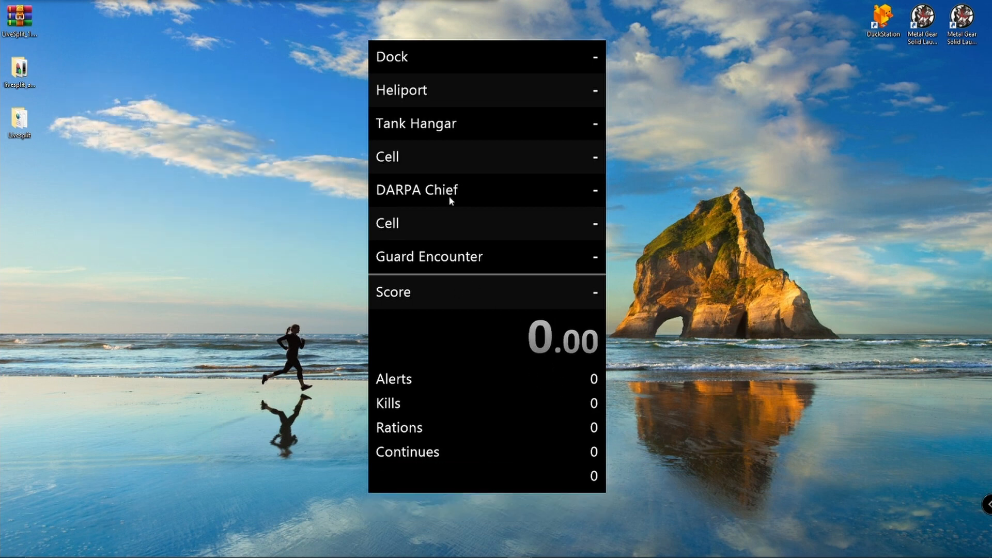
- Replace the layout's Timer component with a Detailed Timer below Subsplits and accept the layout changes
right_click(470, 196)
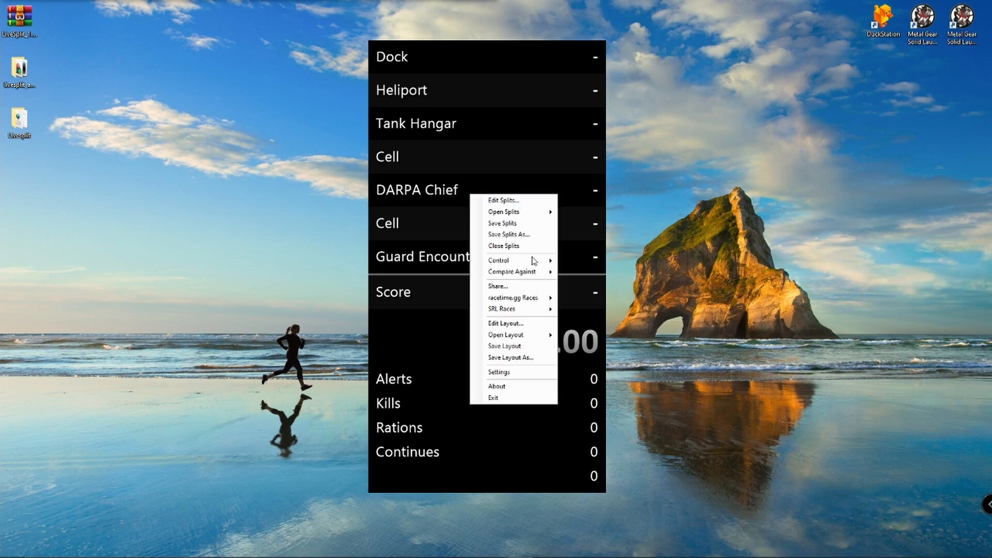
left_click(532, 324)
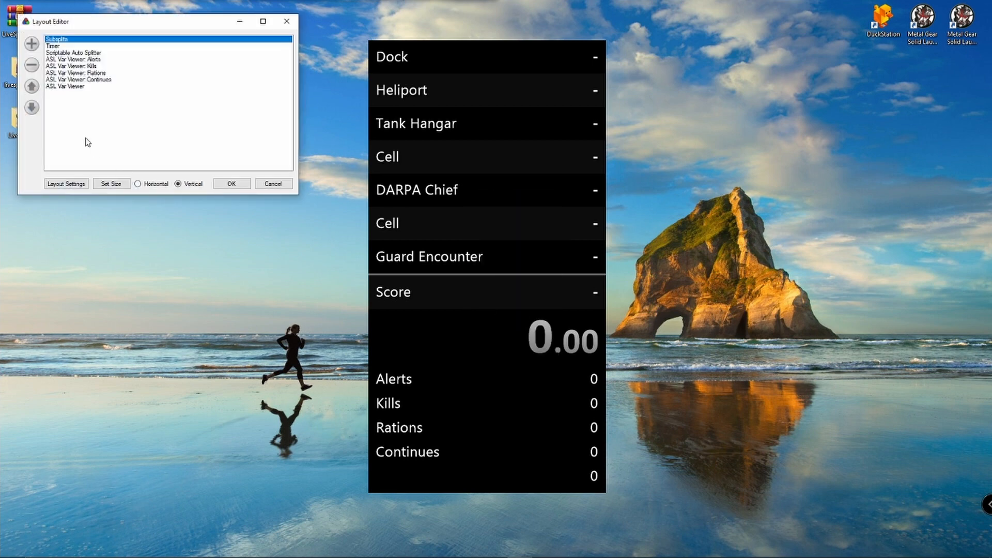
left_click(231, 184)
- Open the loaded splits for editing and turn the Dock segment into a subsplit by renaming it -Dock
right_click(507, 169)
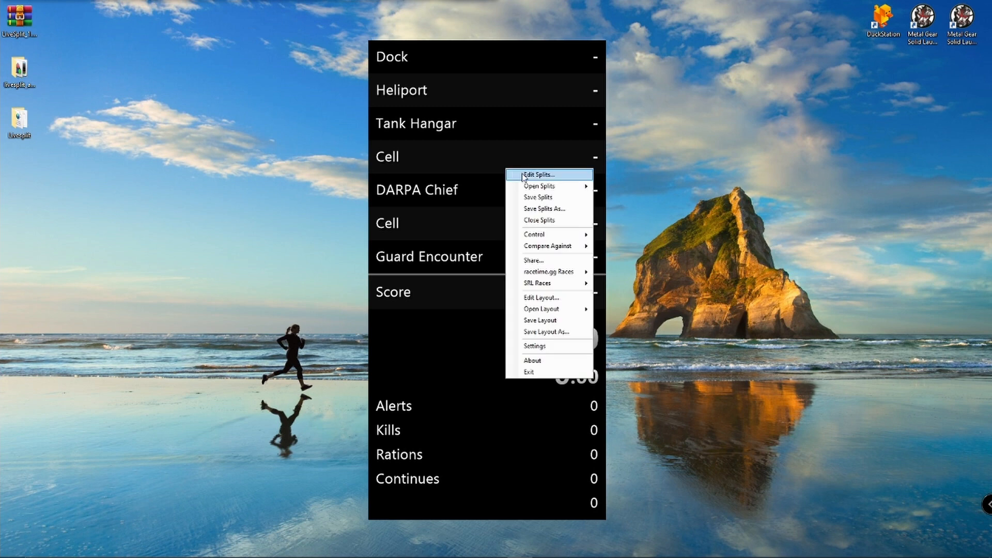
left_click(543, 175)
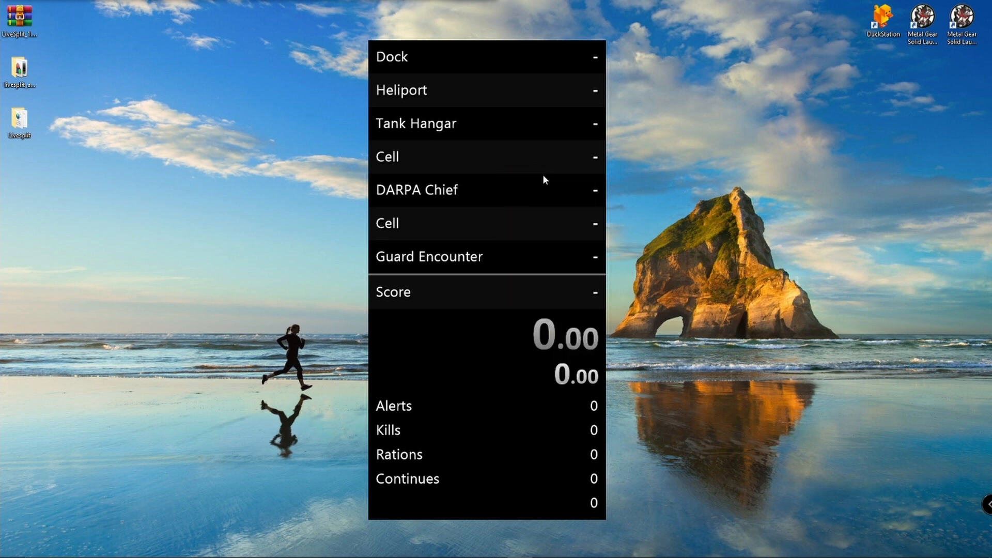
left_click_drag(250, 36, 758, 55)
left_click(672, 171)
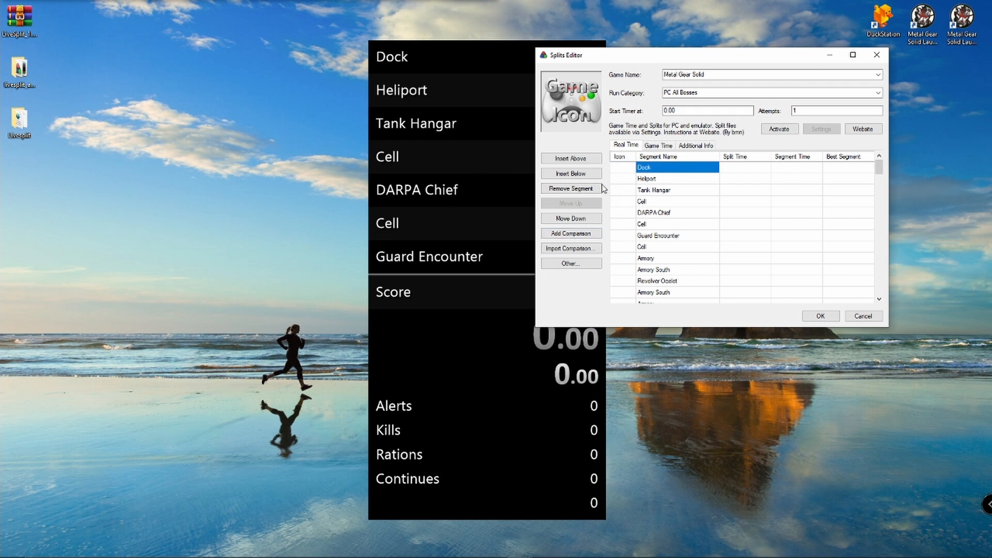
left_click(645, 167)
key("shift+Tab")
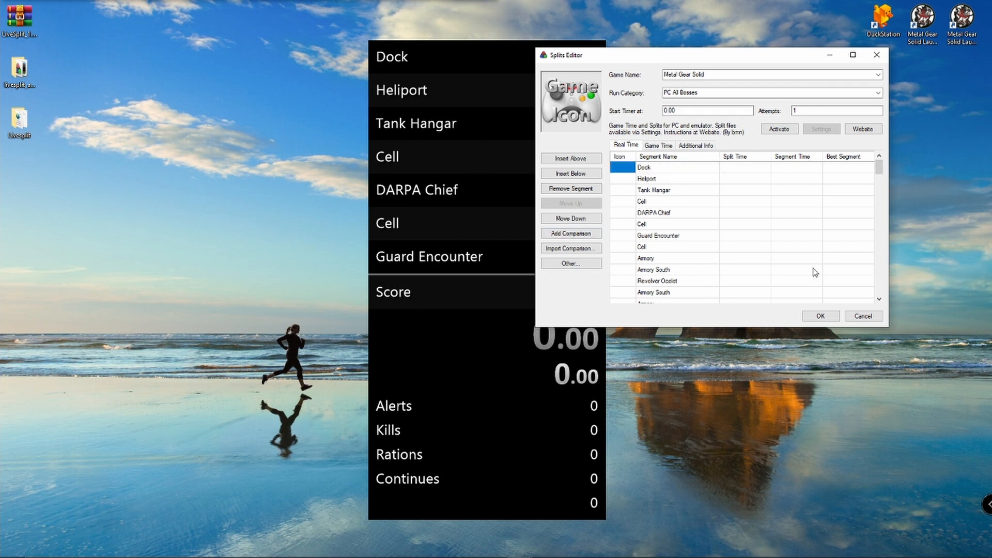
key("Tab")
type("-")
key("Return")
- Make the Heliport and Tank Hangar segments subsplits by renaming them -Heliport and -Tank Hangar
key("shift+Tab")
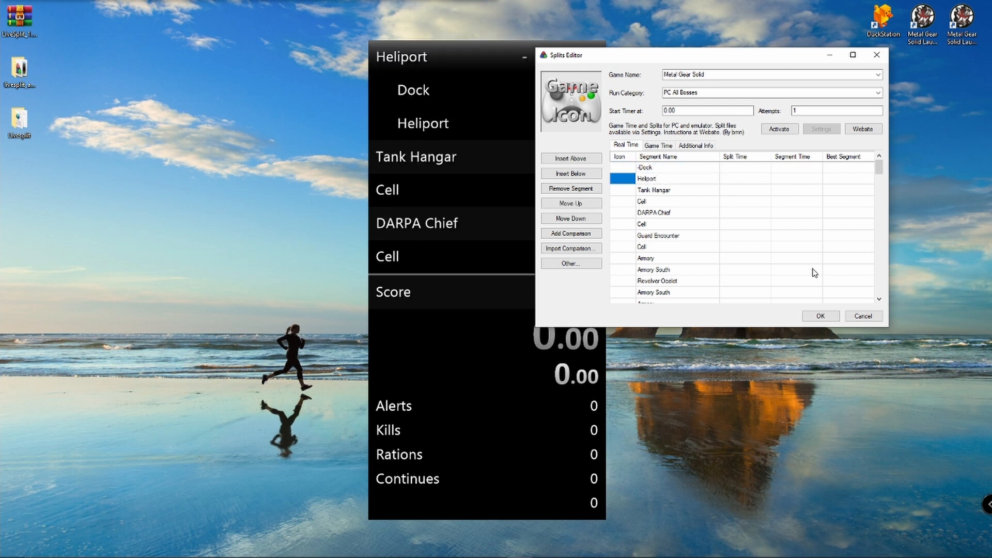
key("shift+Tab")
key("shift+Tab")
key("shift+Tab")
key("shift+Tab")
type("-")
key("Return")
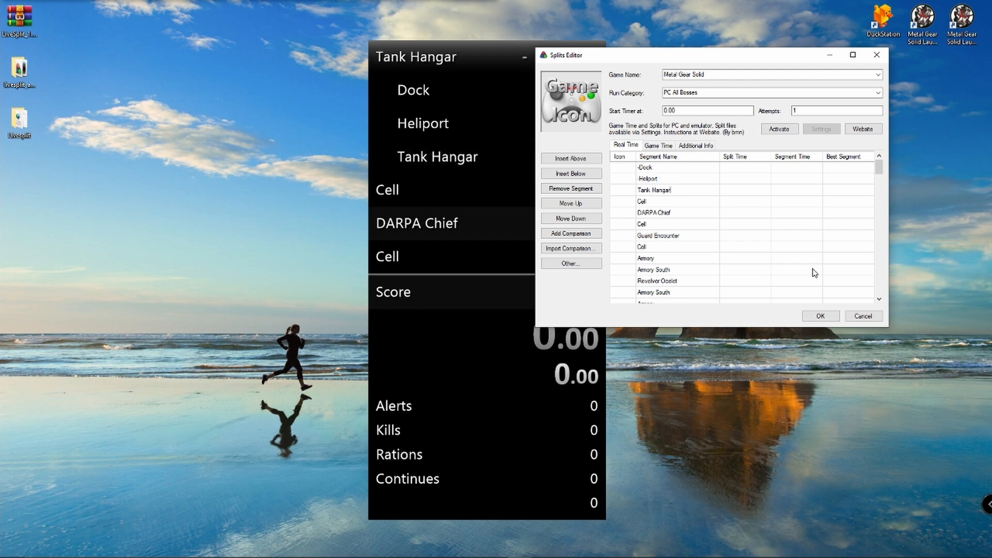
type("-")
key("Return")
- Make the Cell segment after Tank Hangar a subsplit by renaming it -Cell
key("shift+Tab")
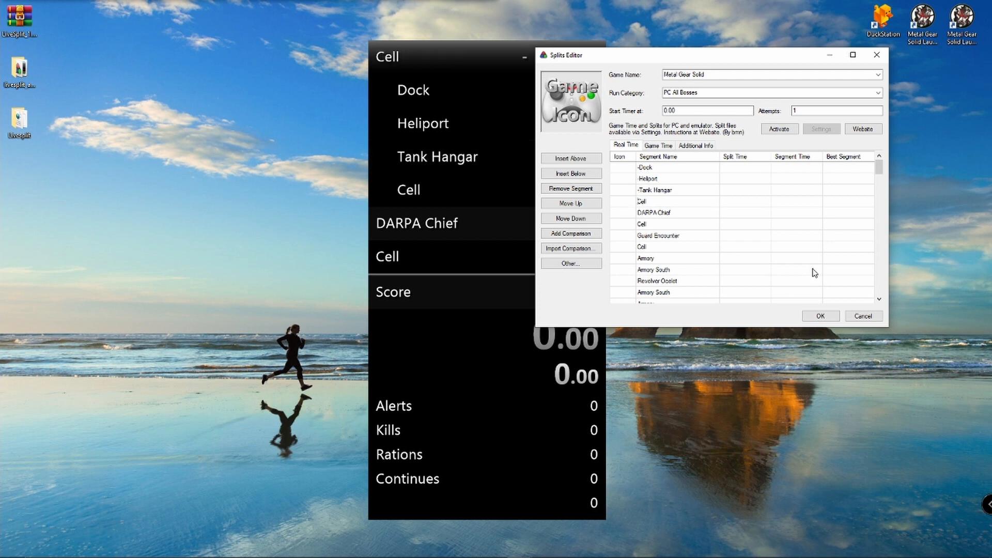
key("shift+Tab")
key("shift+Tab")
key("shift+Tab")
key("shift+Tab")
key("F2")
type("-")
key("Return")
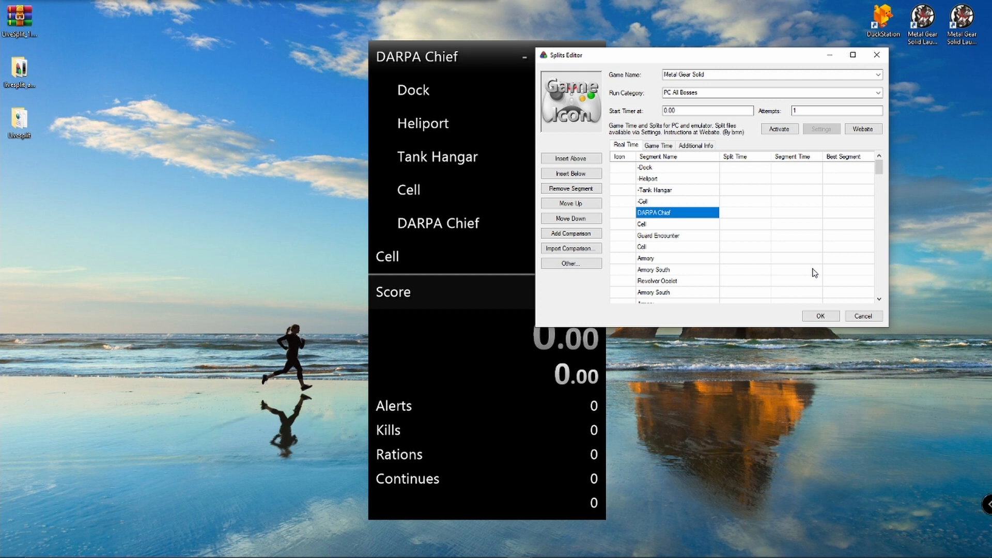
- Rename DARPA Chief as -DARPA Chief and the Cell segment following it as -Cell to make both subsplits
key("F2")
key("Home")
type("-")
key("Return")
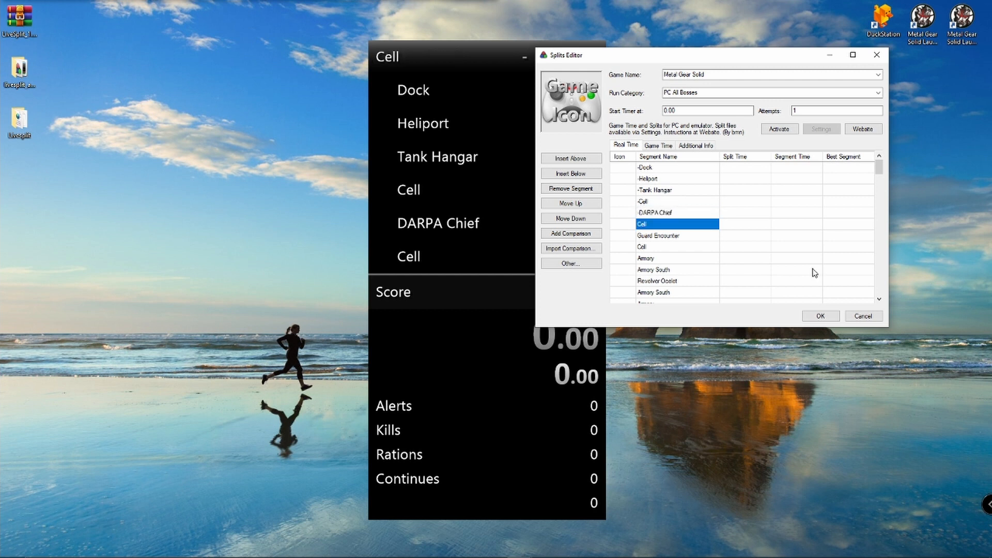
key("F2")
type("-")
key("Return")
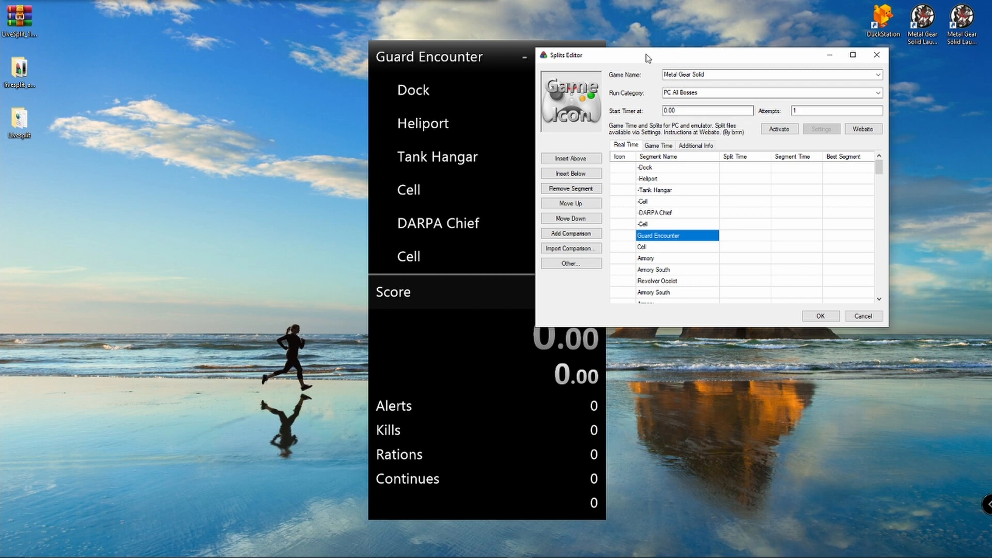
- Move the Splits Editor clear of the timer and review the subsplits grouped under Guard Encounter
left_click_drag(541, 47, 620, 41)
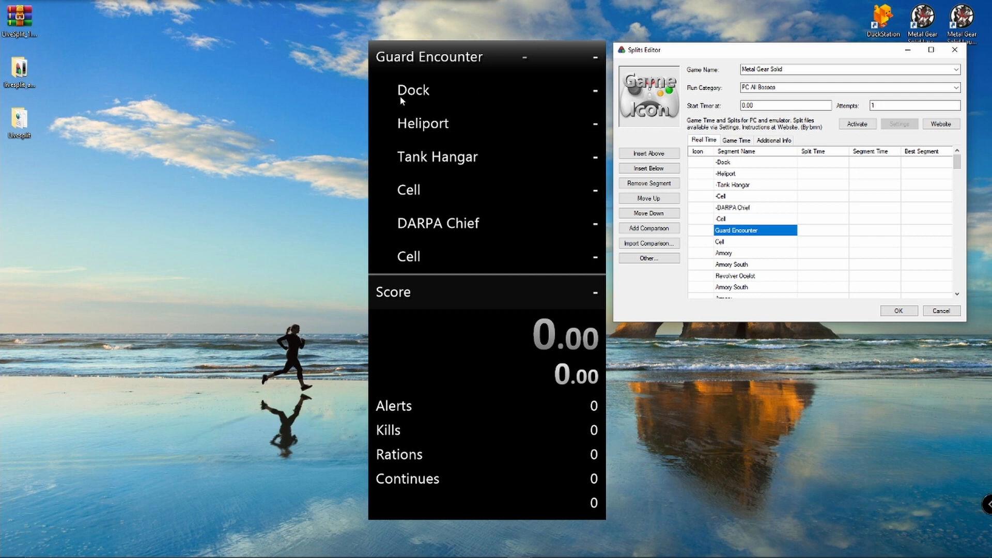
left_click(732, 163)
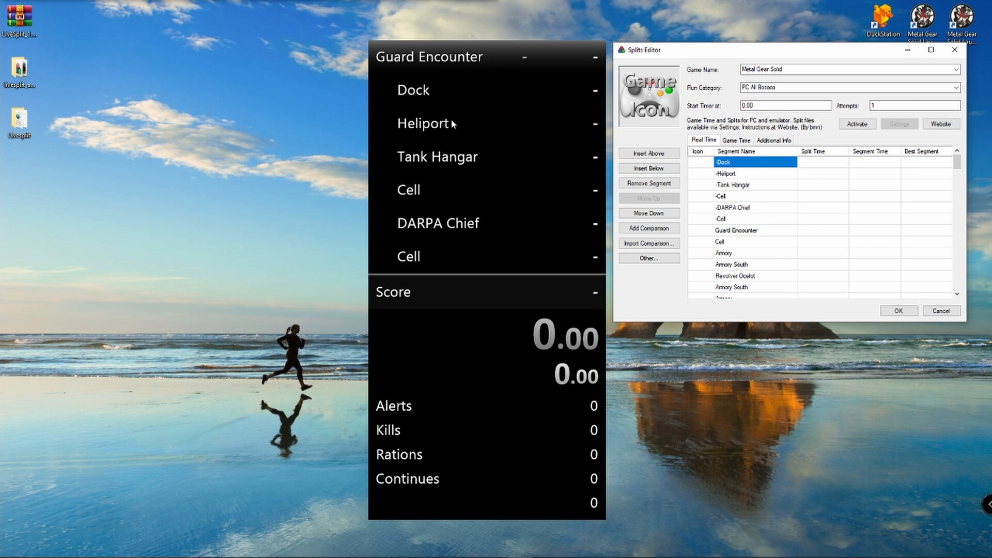
scroll(456, 97, "down", 4)
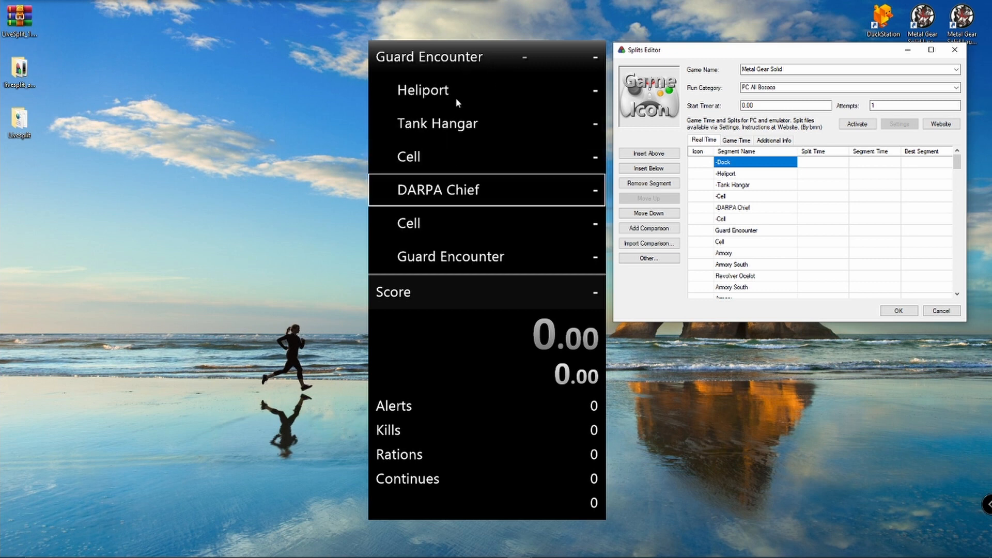
scroll(455, 97, "down", 2)
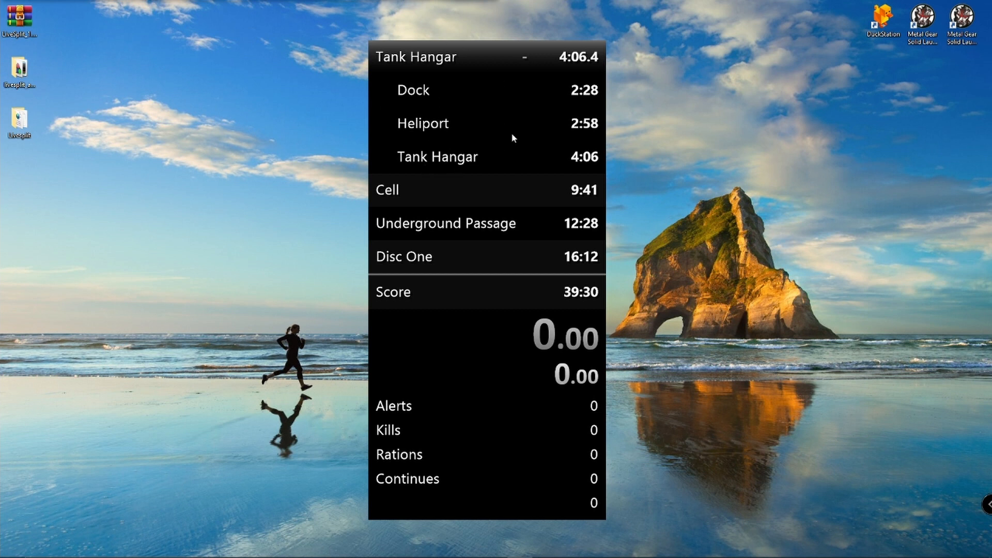
- Examine how the subsplits are grouped under each section of the run, from Tank Hangar through to Score
scroll(468, 90, "down", 4)
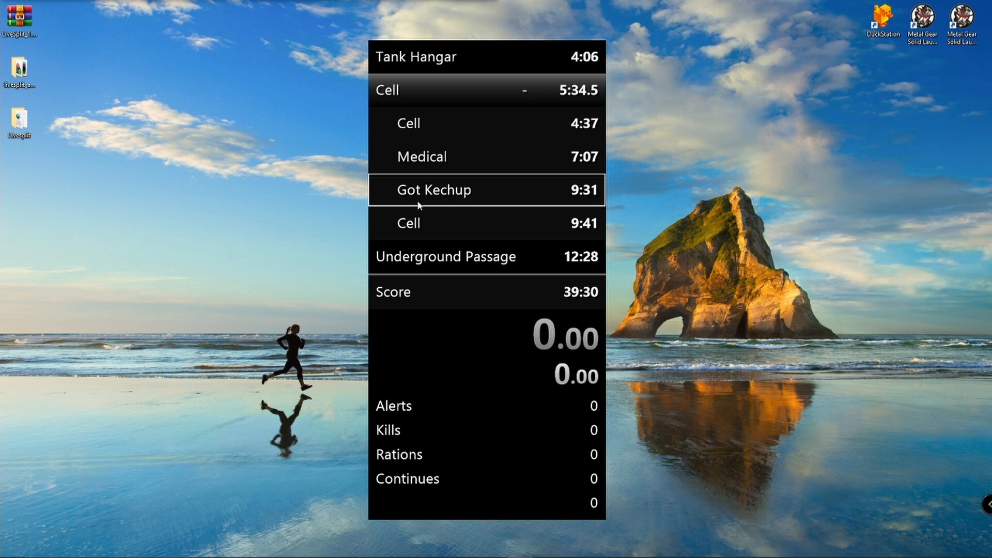
scroll(461, 194, "down", 2)
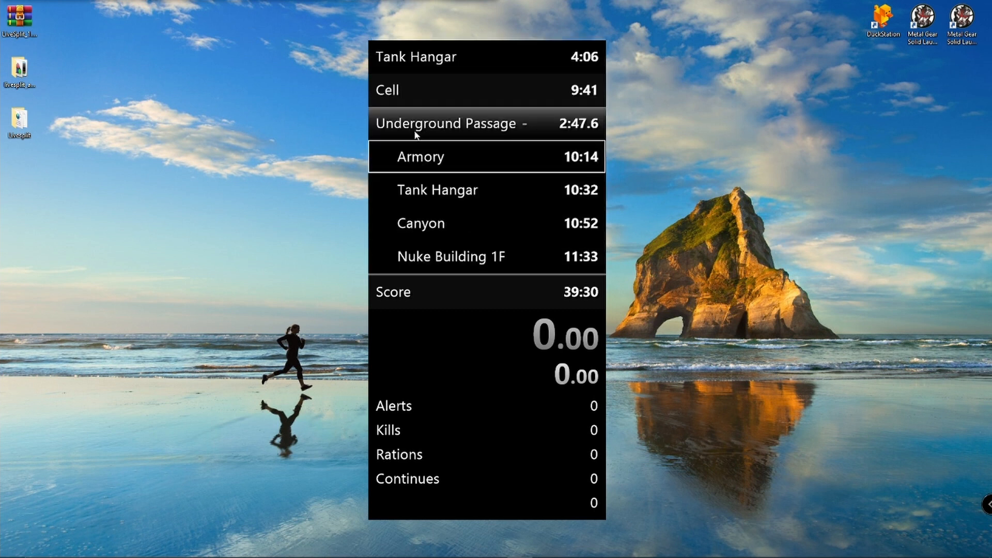
scroll(442, 161, "down", 8)
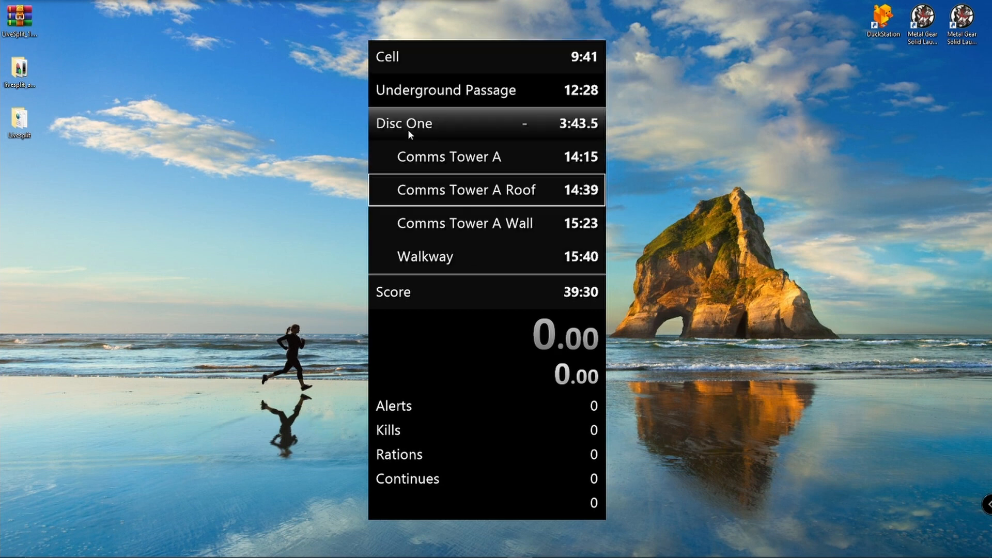
scroll(430, 158, "down", 1)
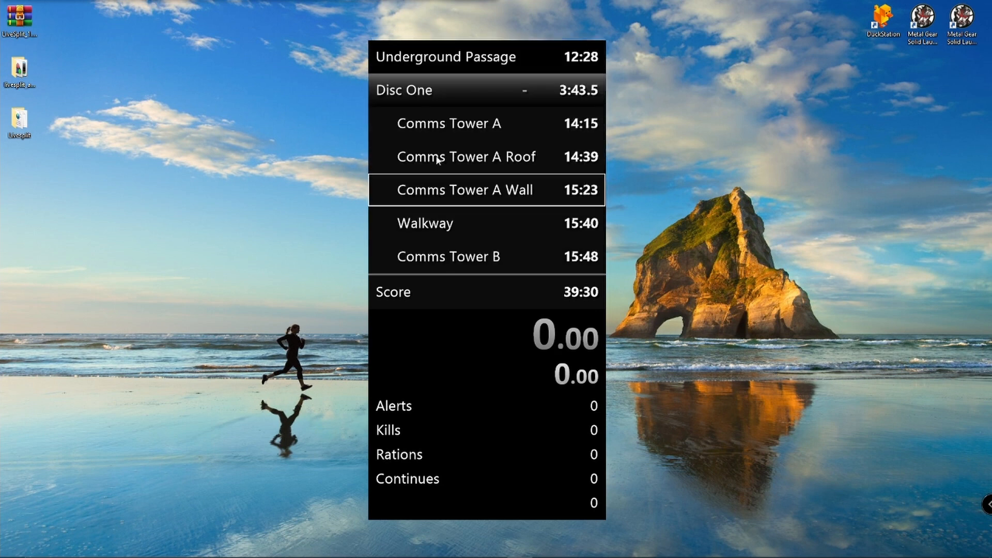
scroll(439, 193, "down", 1)
scroll(438, 194, "down", 1)
scroll(440, 194, "down", 2)
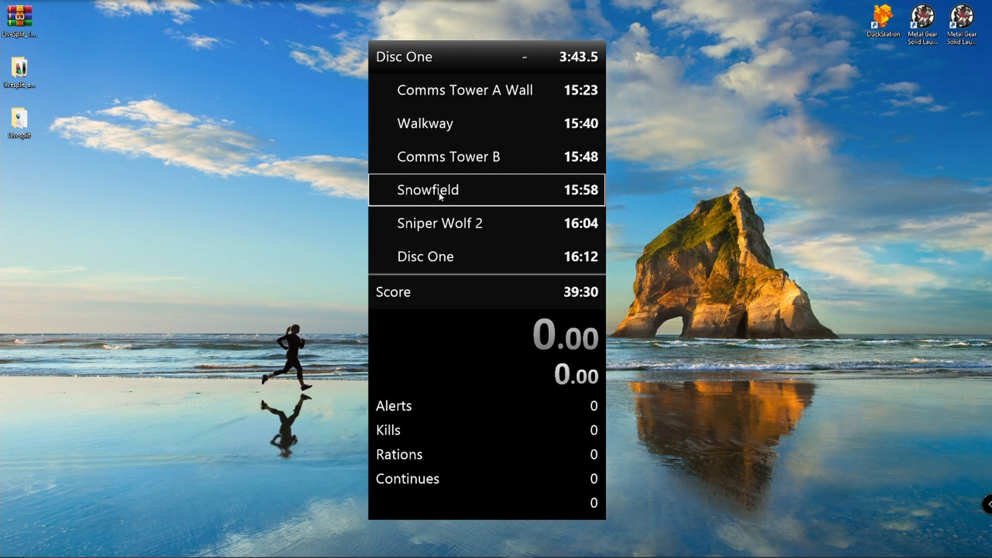
scroll(439, 206, "down", 1)
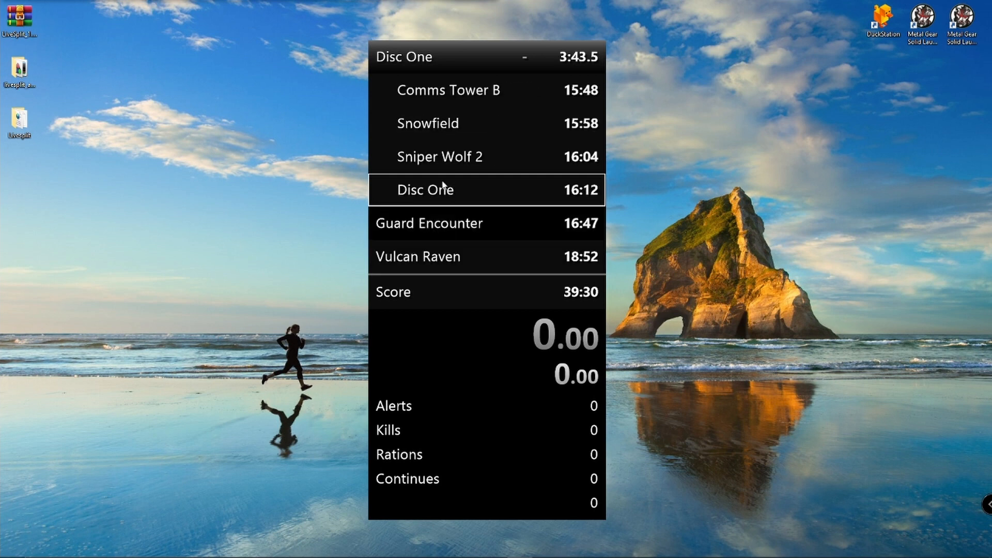
scroll(449, 181, "down", 2)
scroll(450, 155, "down", 4)
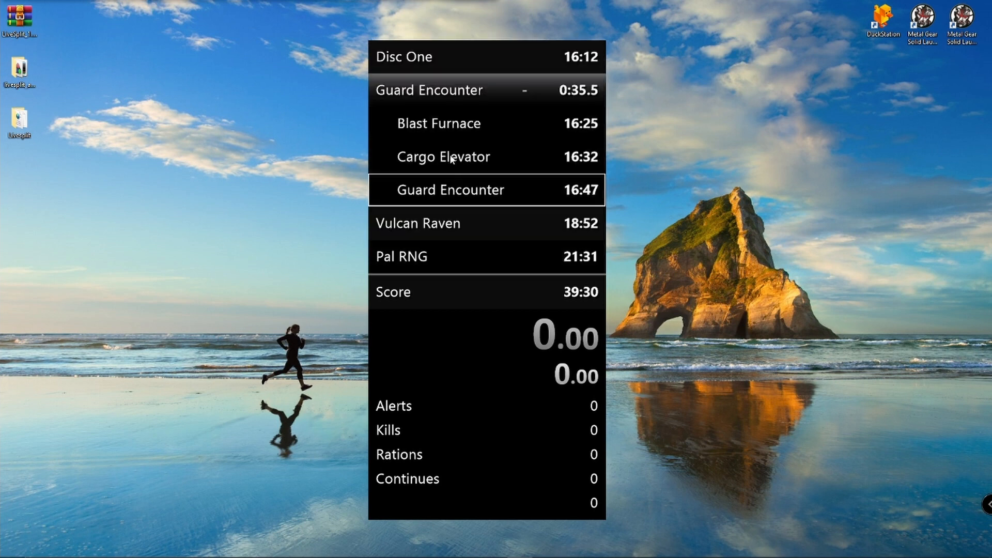
scroll(454, 170, "down", 20)
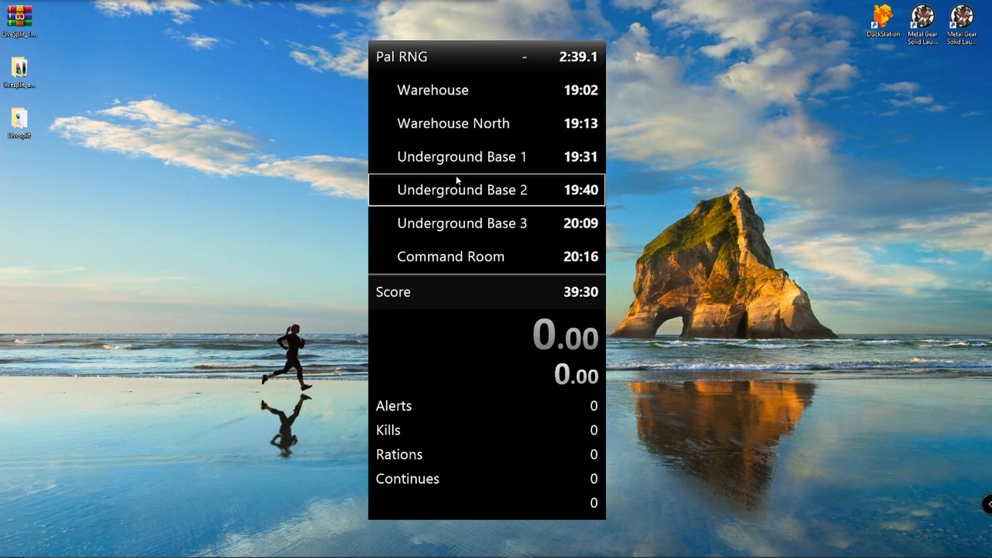
scroll(470, 191, "down", 20)
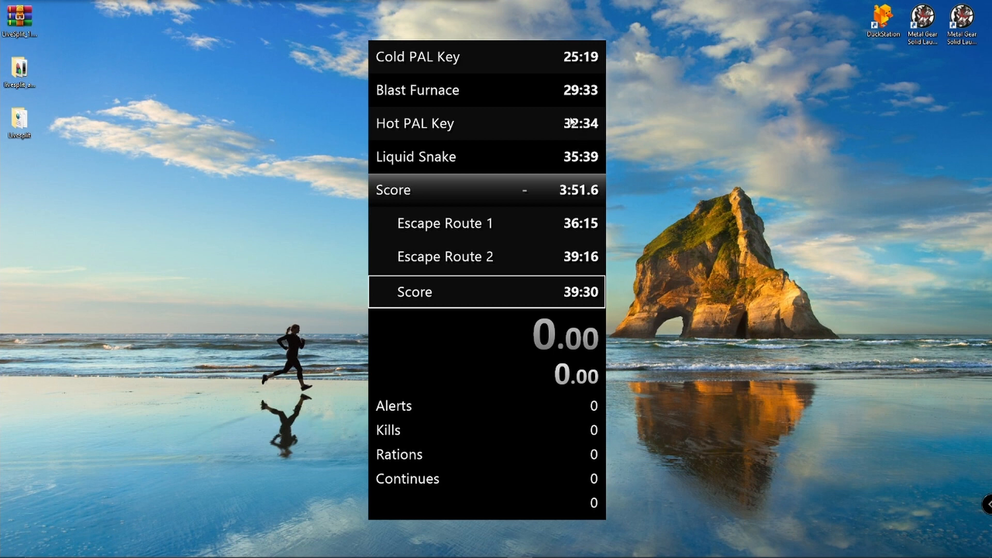
scroll(507, 114, "up", 12)
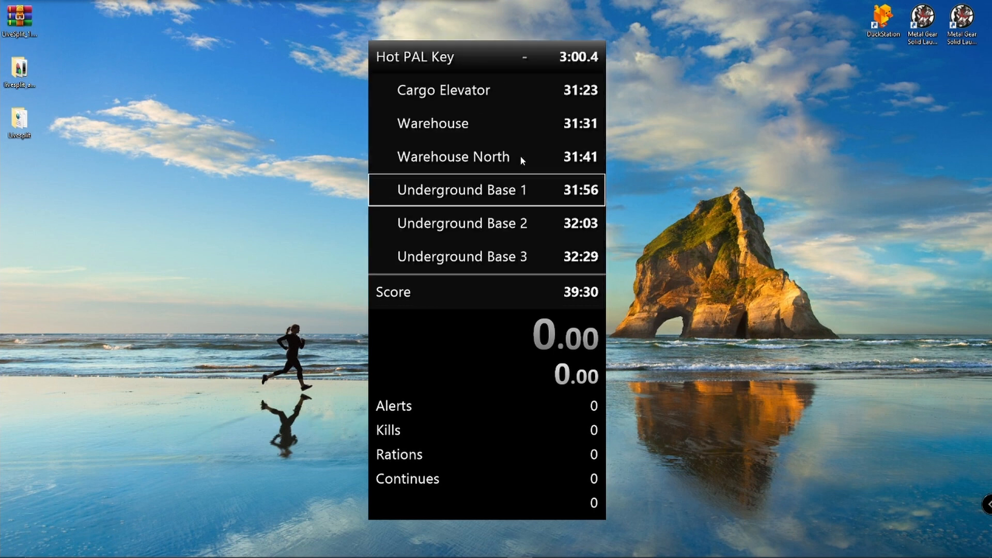
scroll(454, 131, "down", 1)
- Inspect the hyphen-prefixed segment names of the Alternate Round - Any% splits in the Splits Editor, and close it without changes
right_click(484, 149)
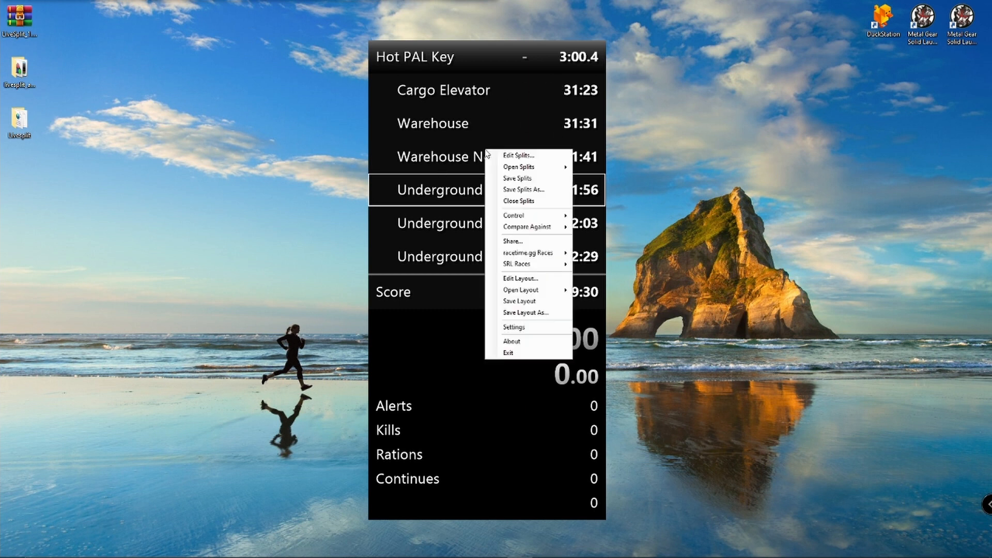
left_click(515, 159)
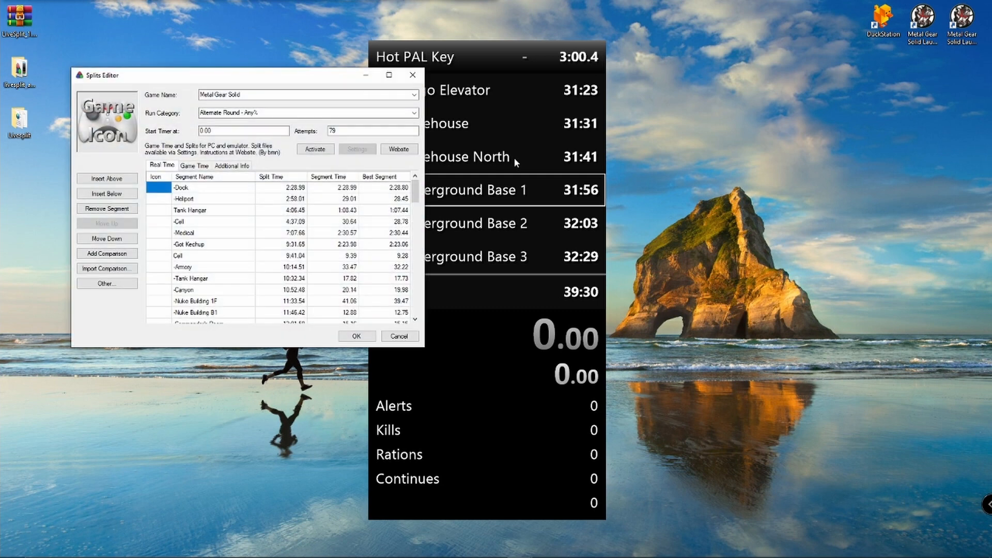
left_click_drag(296, 78, 242, 54)
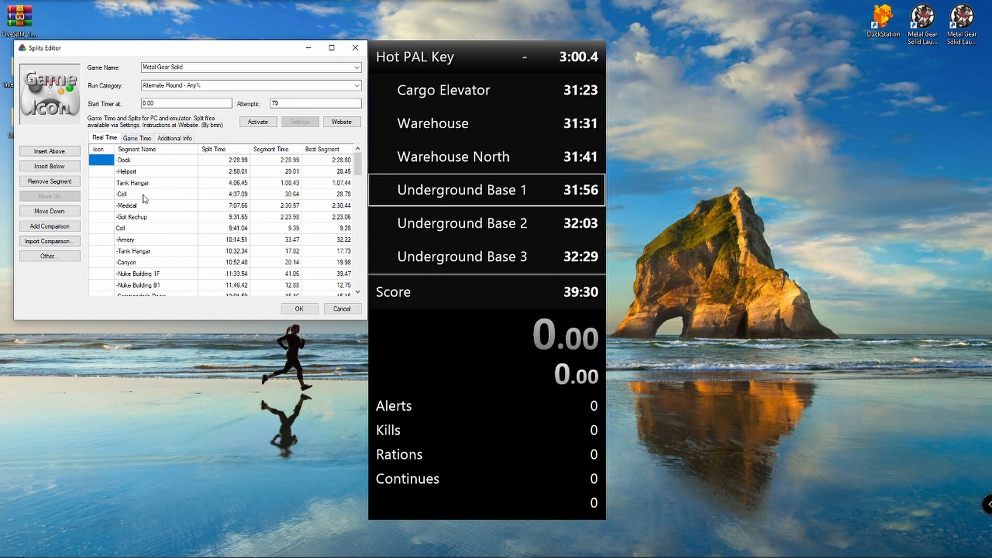
left_click(342, 309)
- Open the layout for editing and add a Subsplits component from the List category
right_click(491, 296)
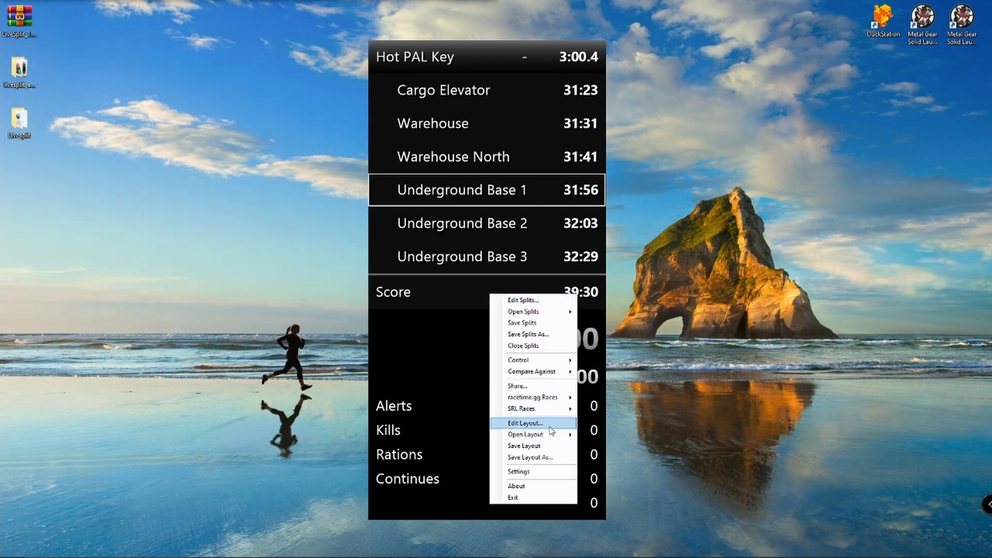
left_click(528, 423)
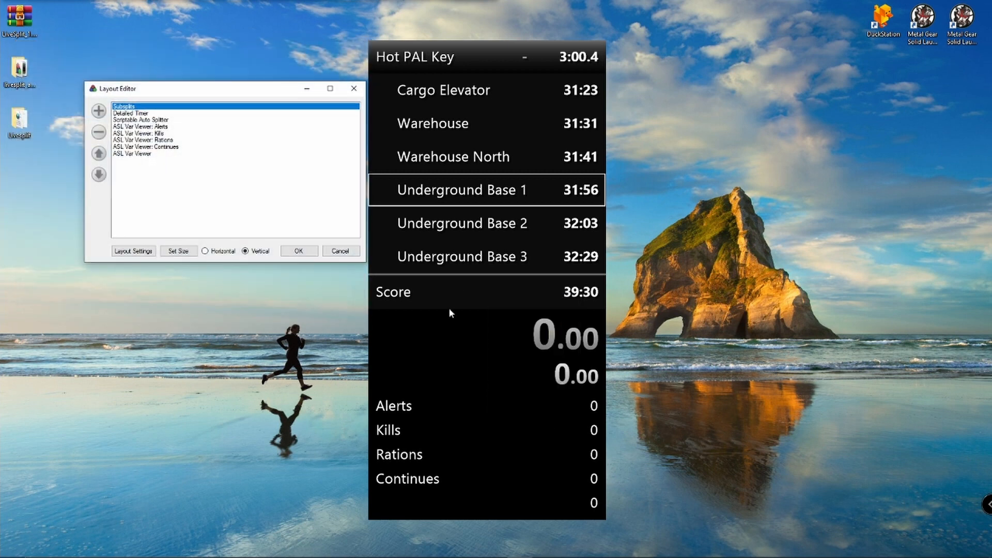
left_click(98, 110)
mouse_move(137, 121)
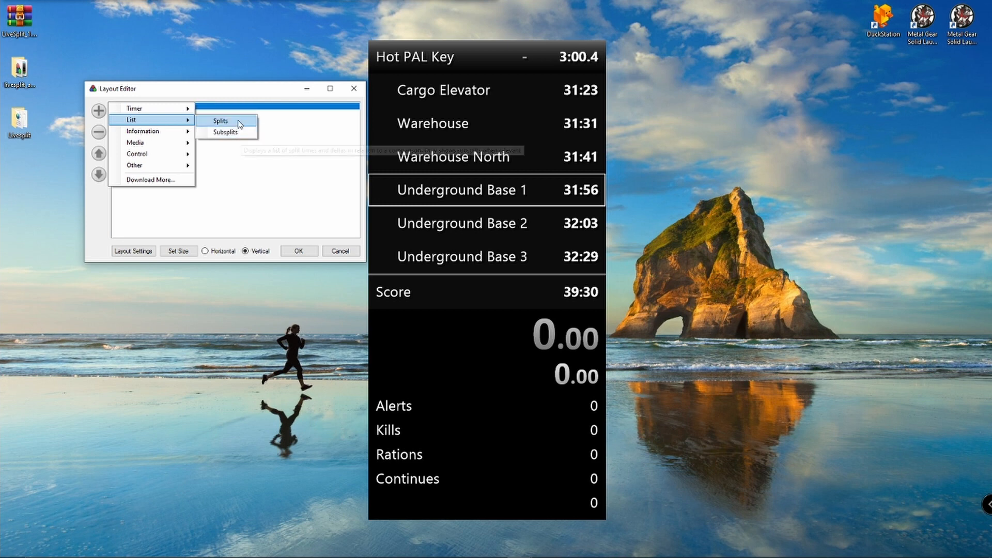
left_click(237, 132)
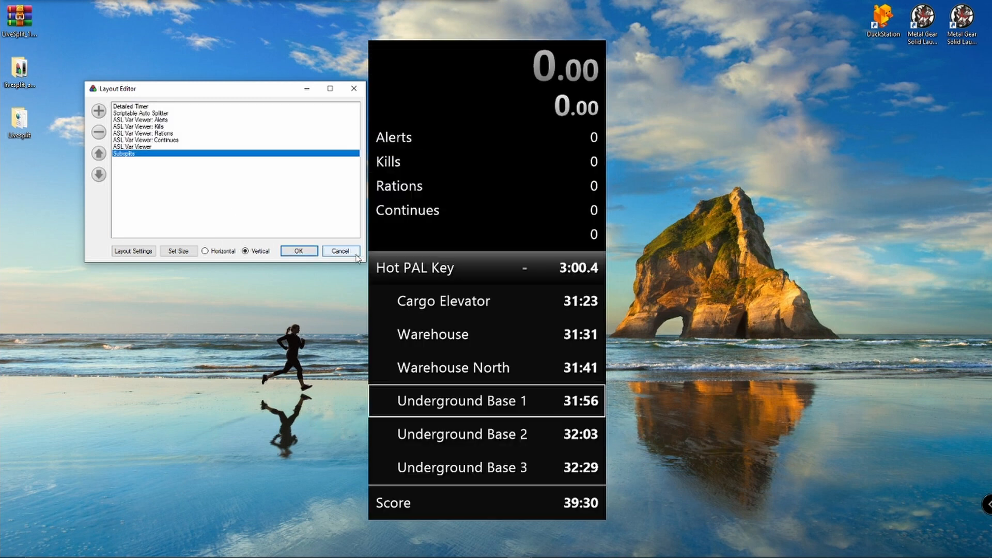
- Move the Subsplits component to the top of the layout, above the Detailed Timer, and accept the layout
left_click(98, 154)
left_click(99, 153)
left_click(99, 153)
left_click(99, 154)
left_click(98, 153)
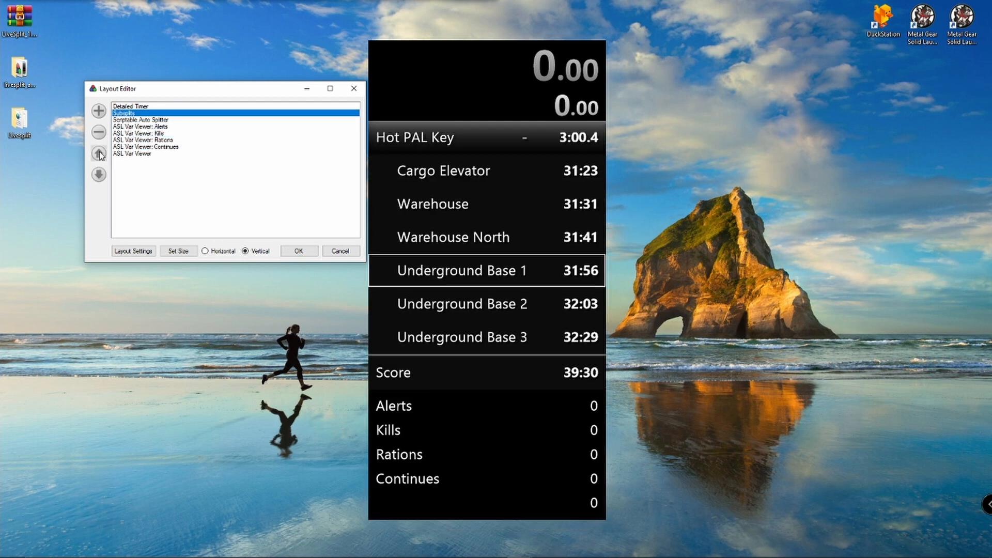
left_click(98, 153)
left_click(99, 153)
left_click(299, 251)
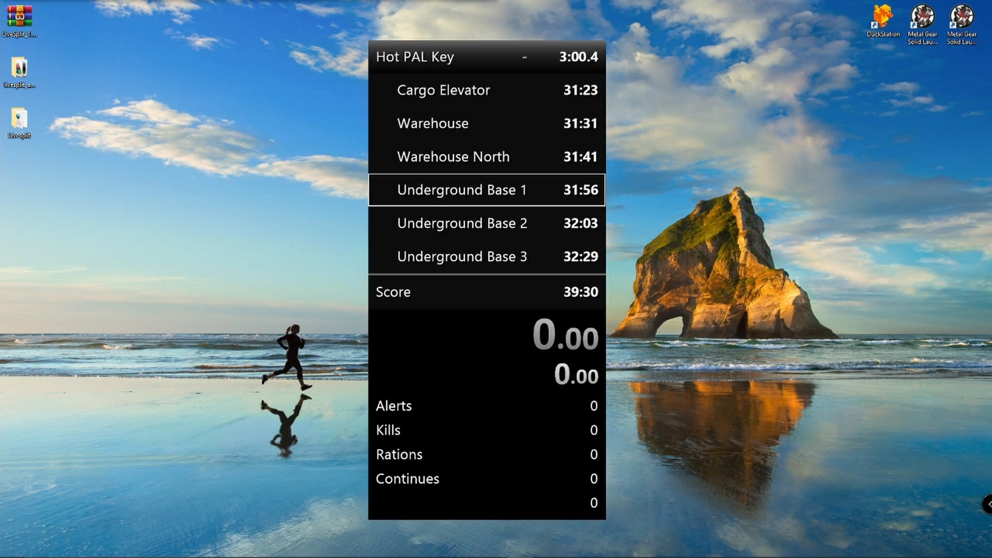
- Check the splits list back to its start and the layout's component list, and close the layout without changes
scroll(195, 173, "up", 10)
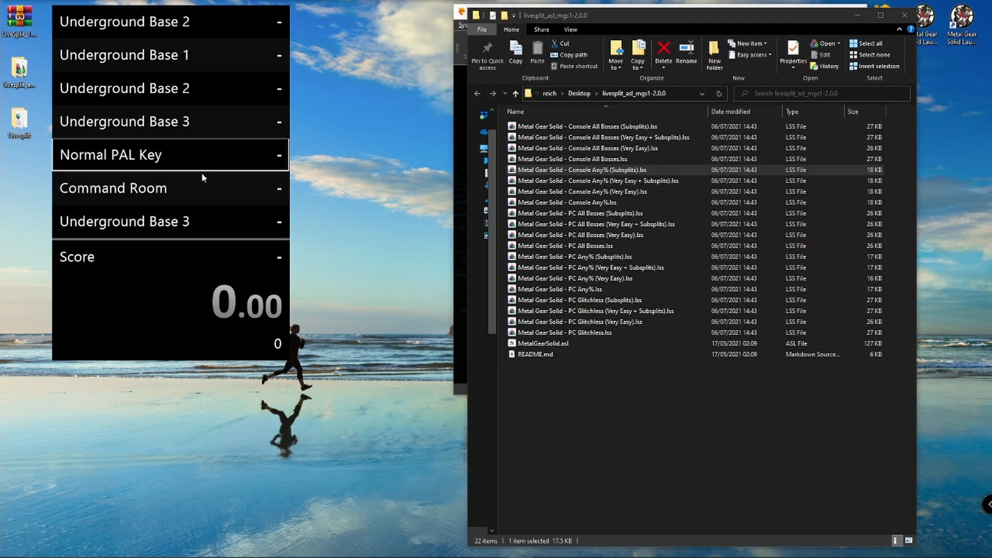
scroll(216, 185, "up", 20)
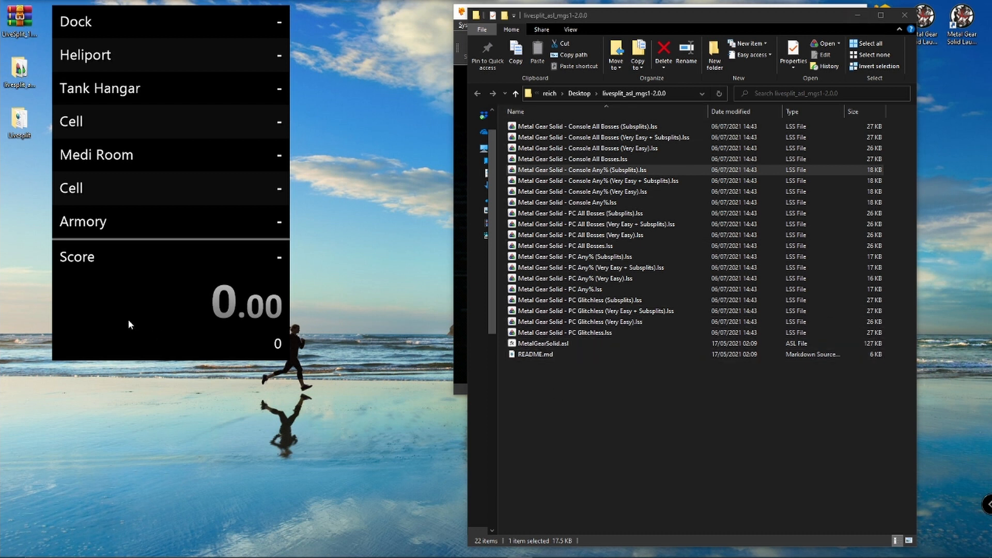
right_click(145, 312)
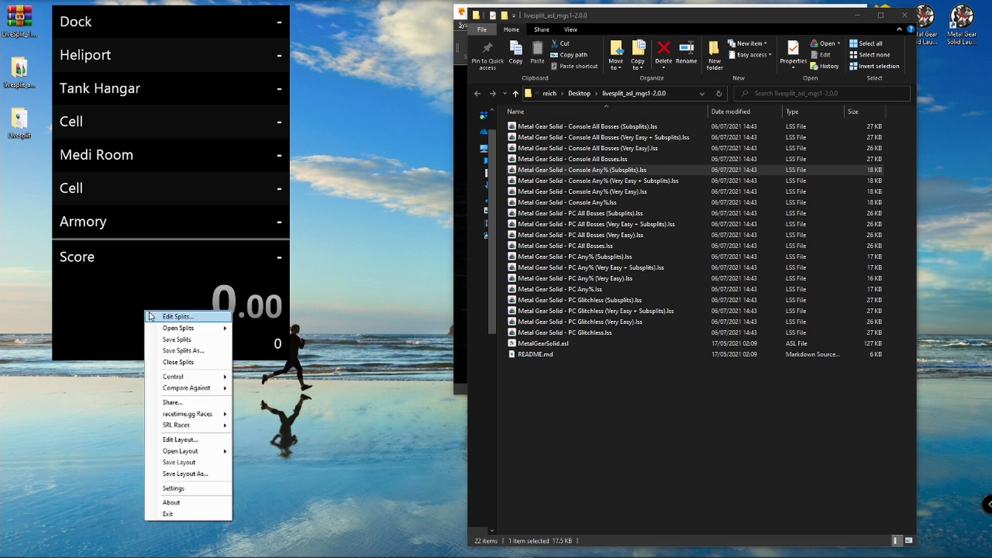
left_click(214, 441)
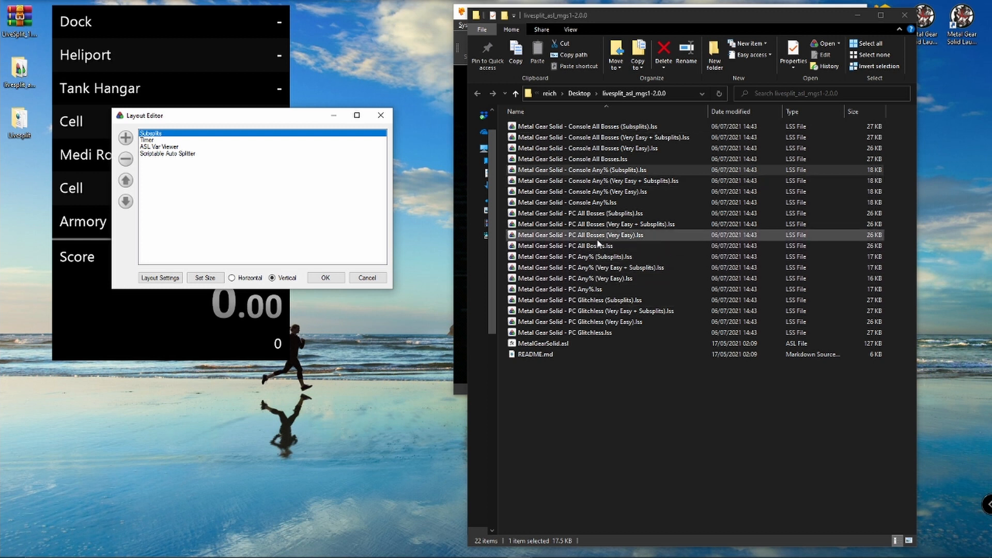
left_click(158, 153)
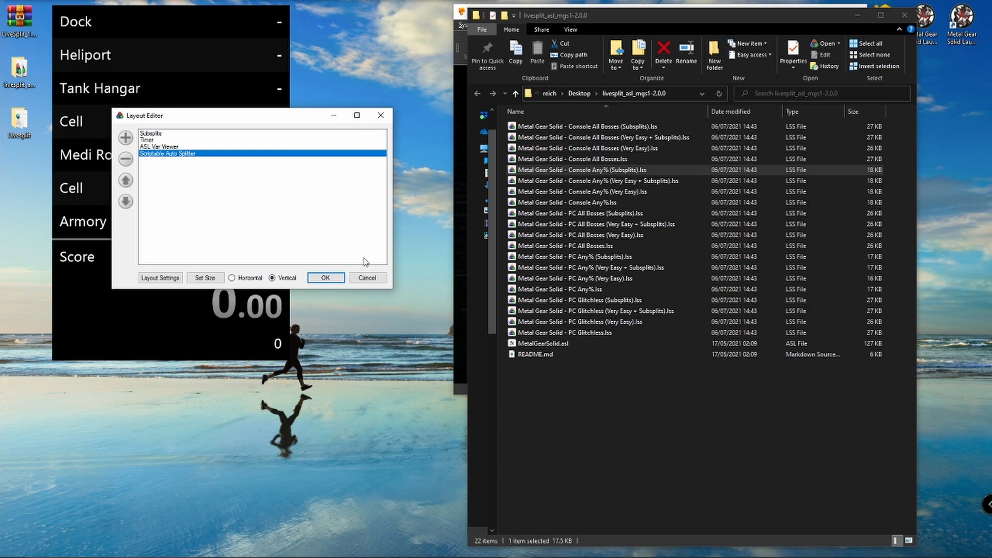
left_click(367, 277)
- Switch to the DuckStation emulator, start the game on Easy and pause it in the Tank Hangar
left_click(907, 21)
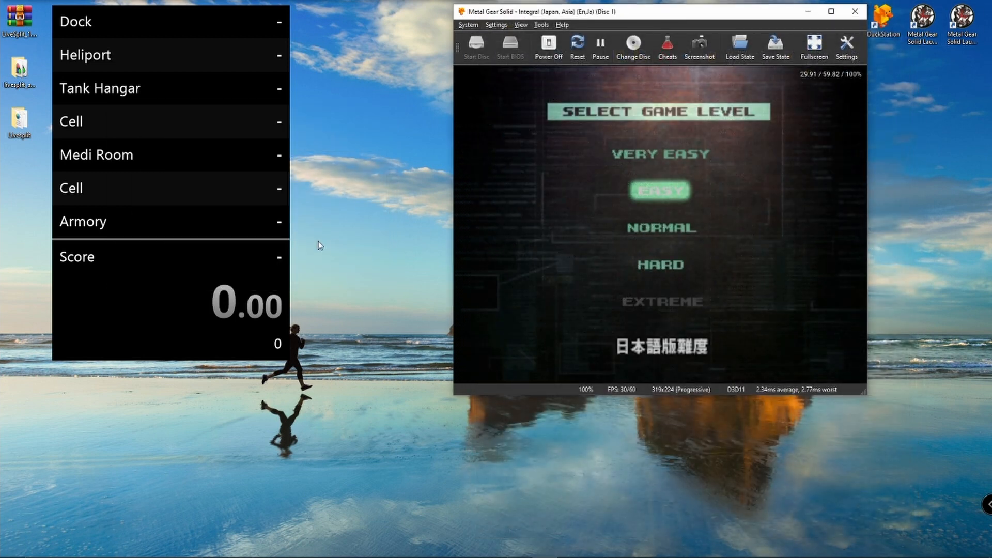
key("Return")
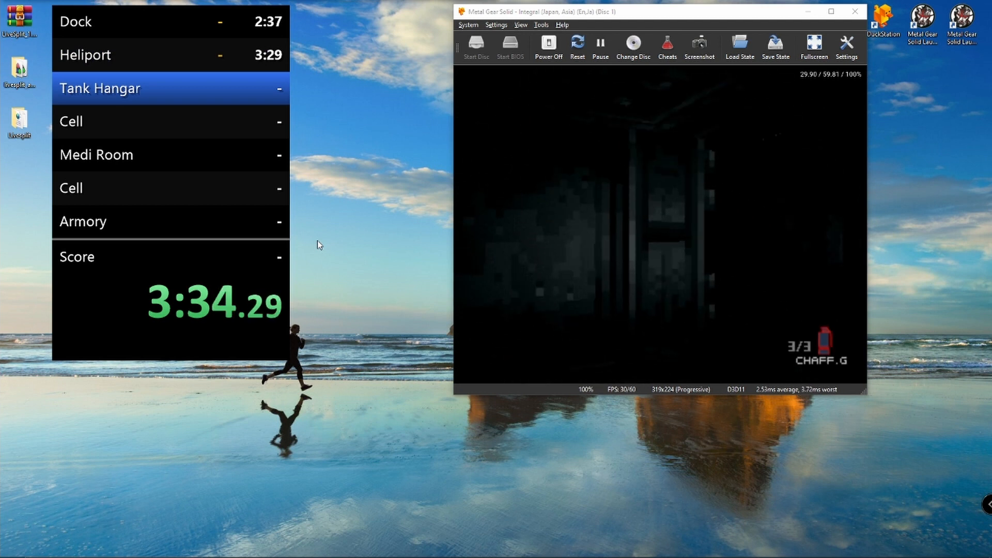
key("Tab")
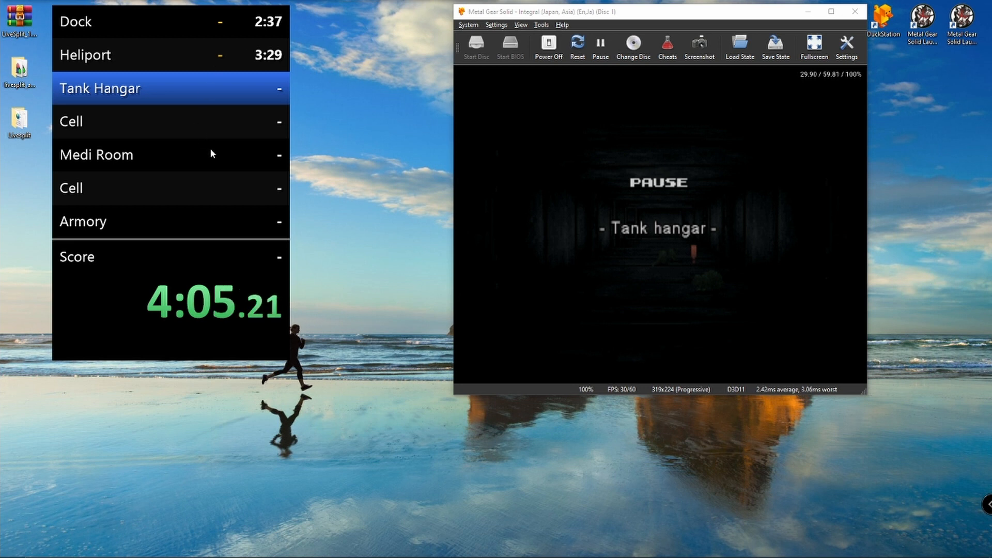
- Set the layout's ASL Var Viewer to show the Alerts value from the current state, and accept the layout
right_click(234, 184)
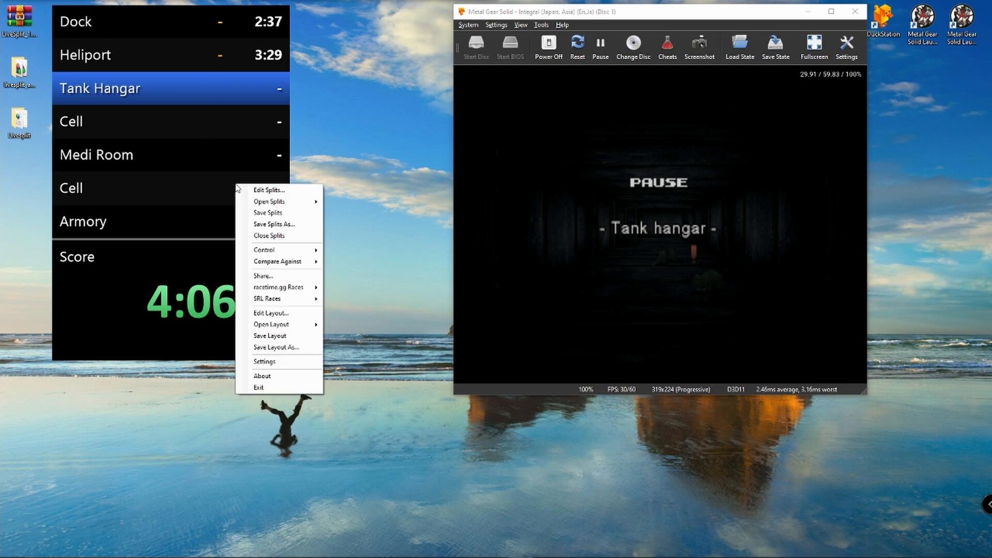
left_click(283, 315)
left_click(186, 162)
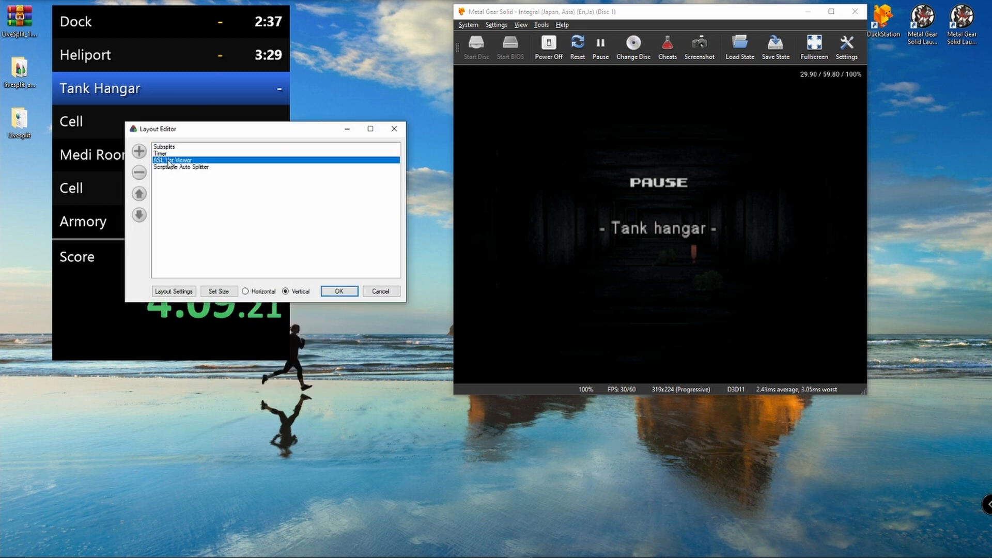
left_click(181, 293)
left_click(243, 164)
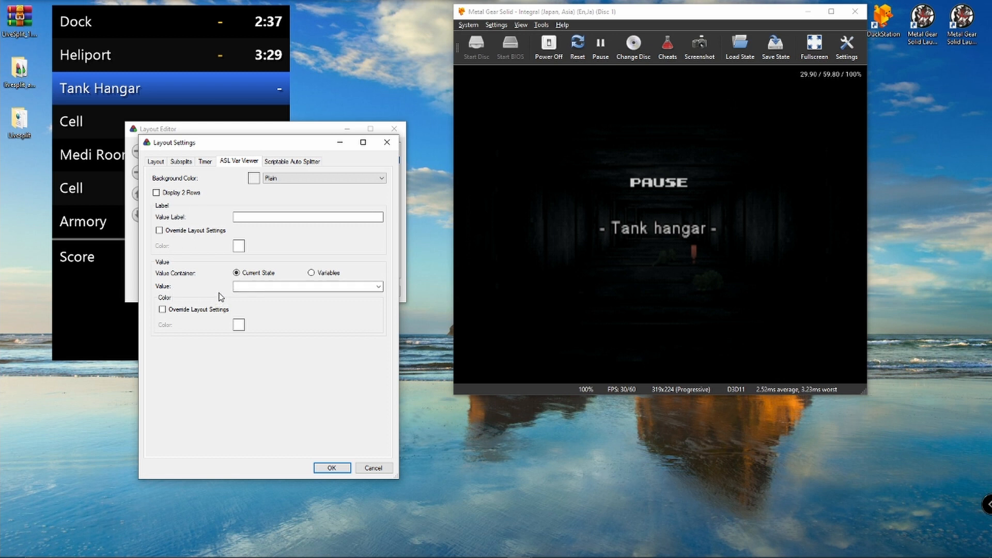
left_click(379, 287)
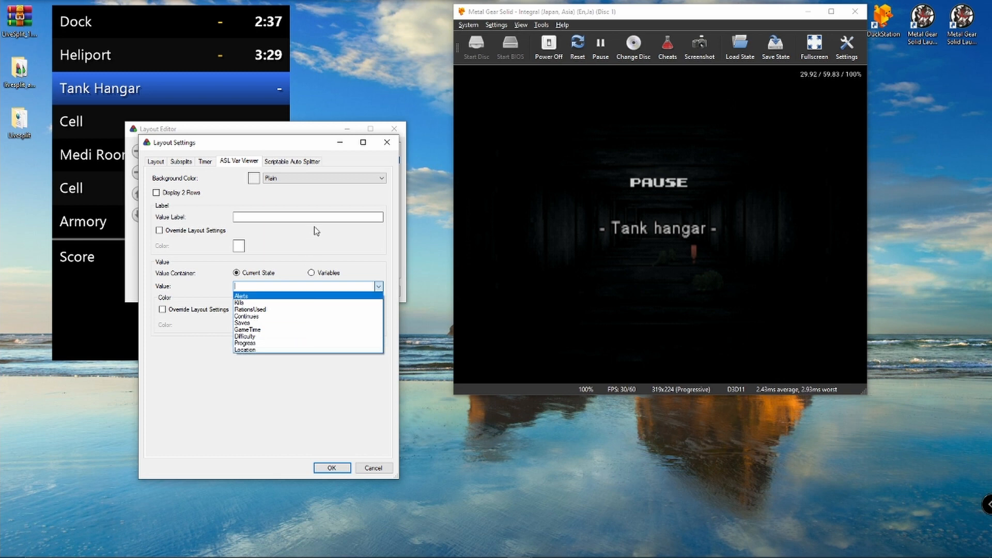
left_click(257, 297)
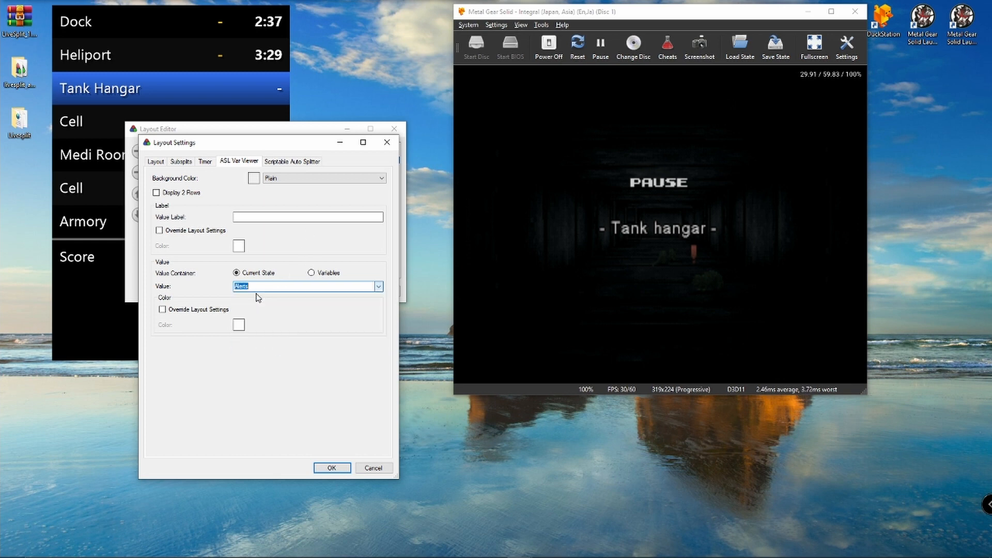
left_click(331, 468)
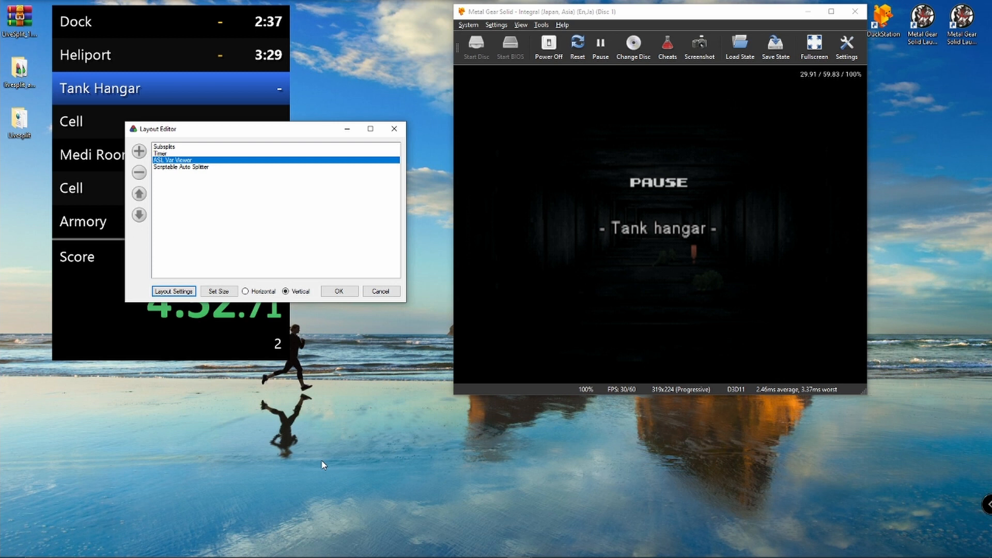
left_click(339, 292)
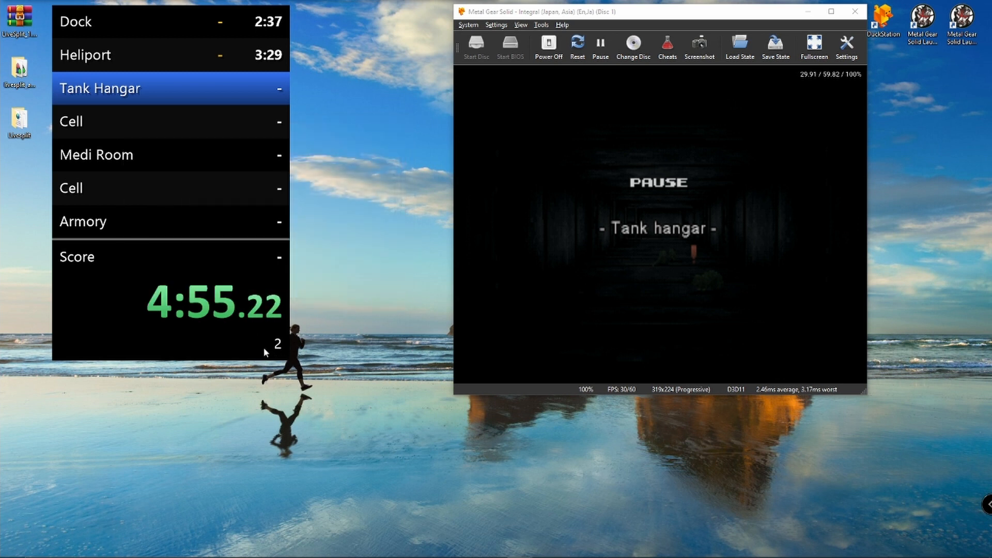
- Switch to DuckStation and resume the paused game to test the alert counter
left_click(713, 324)
key("Return")
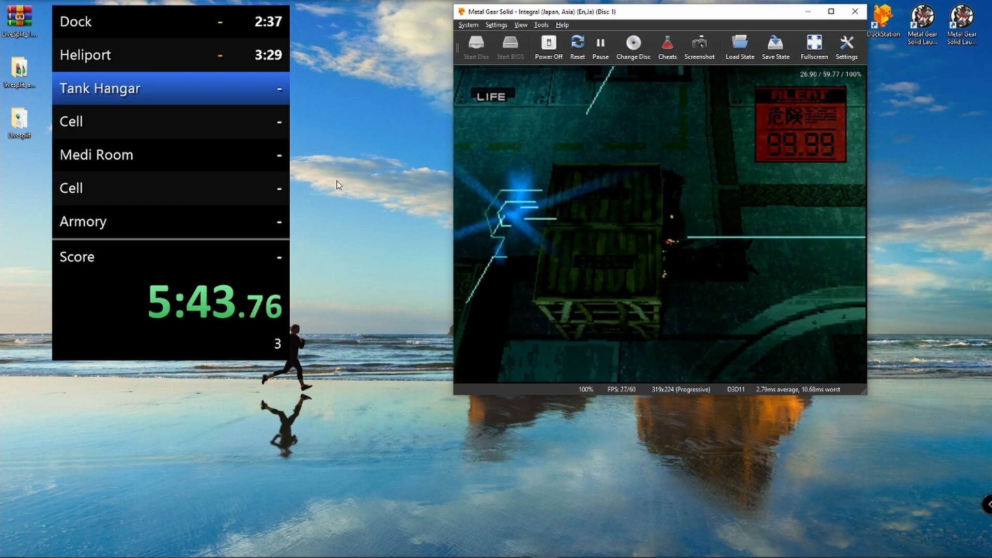
- Open the layout for editing and add four more ASL Var Viewer components from the Information category
right_click(215, 285)
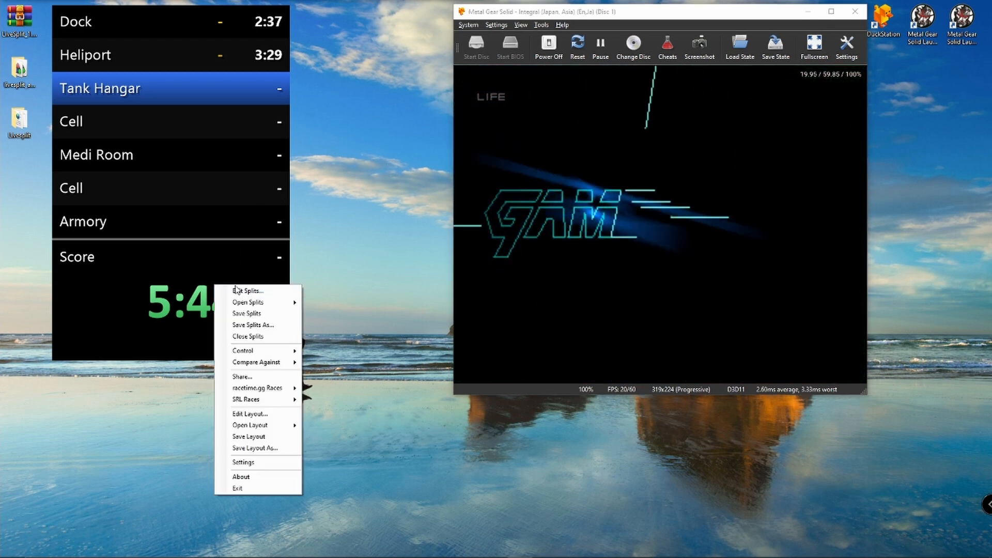
left_click(270, 418)
left_click(65, 52)
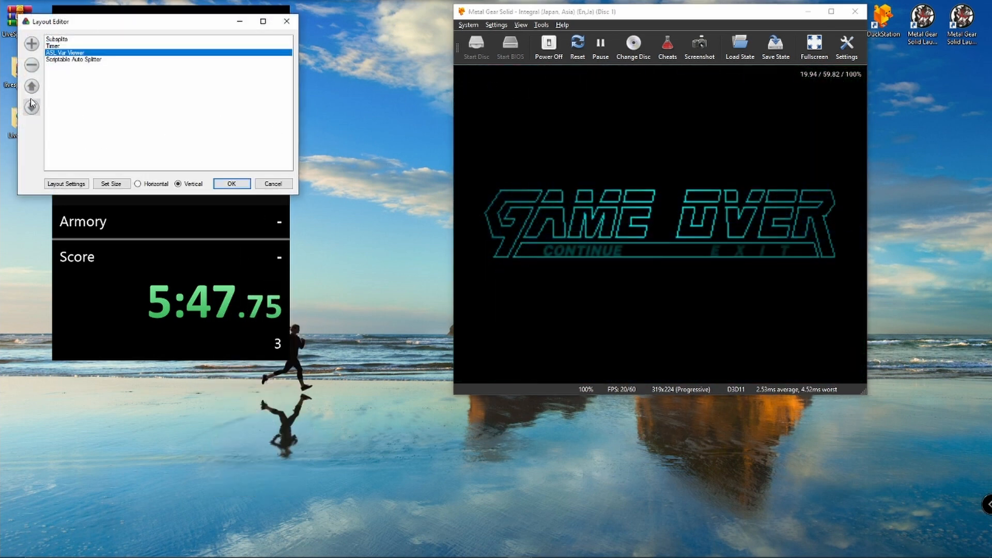
left_click(32, 43)
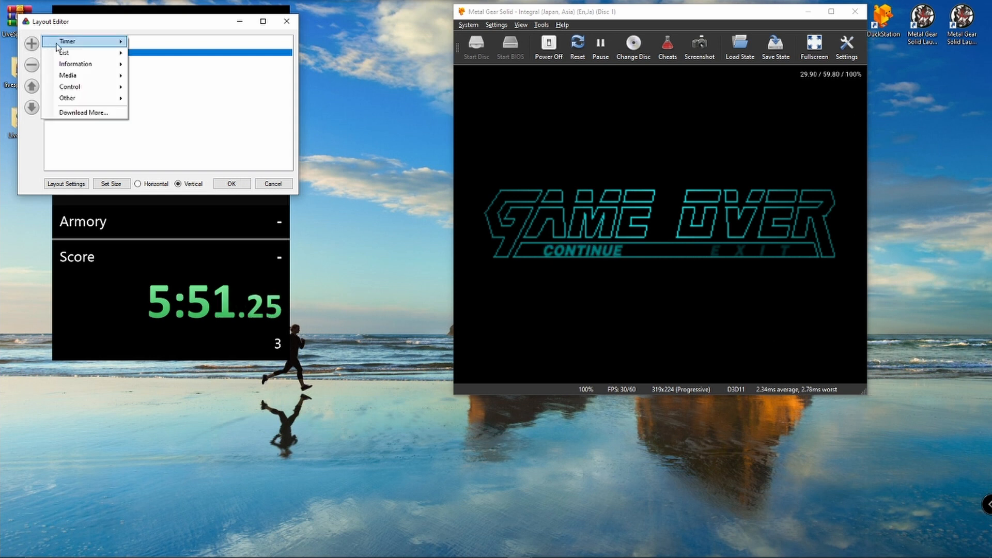
mouse_move(79, 66)
left_click(140, 65)
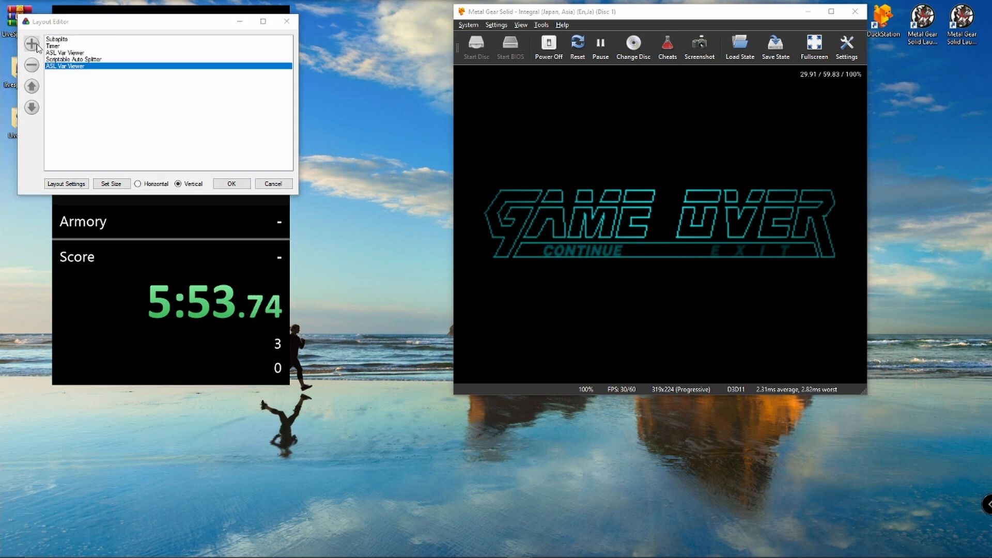
left_click(32, 44)
left_click(150, 65)
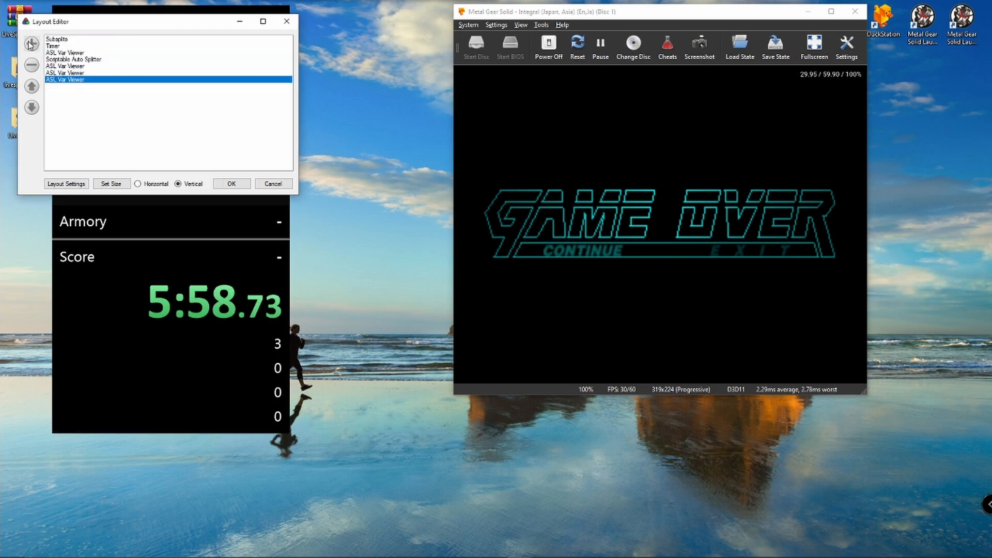
left_click(31, 45)
mouse_move(79, 64)
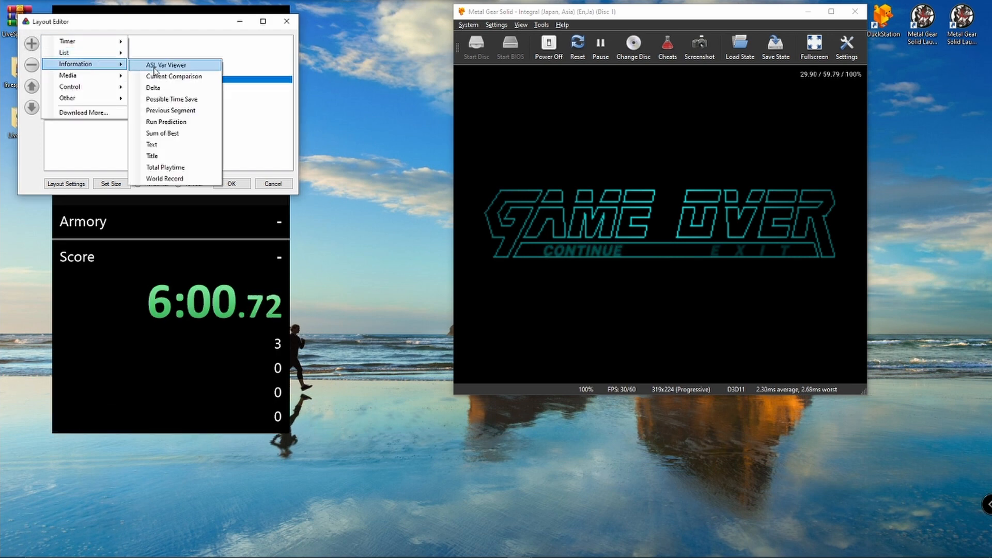
left_click(154, 67)
left_click(71, 184)
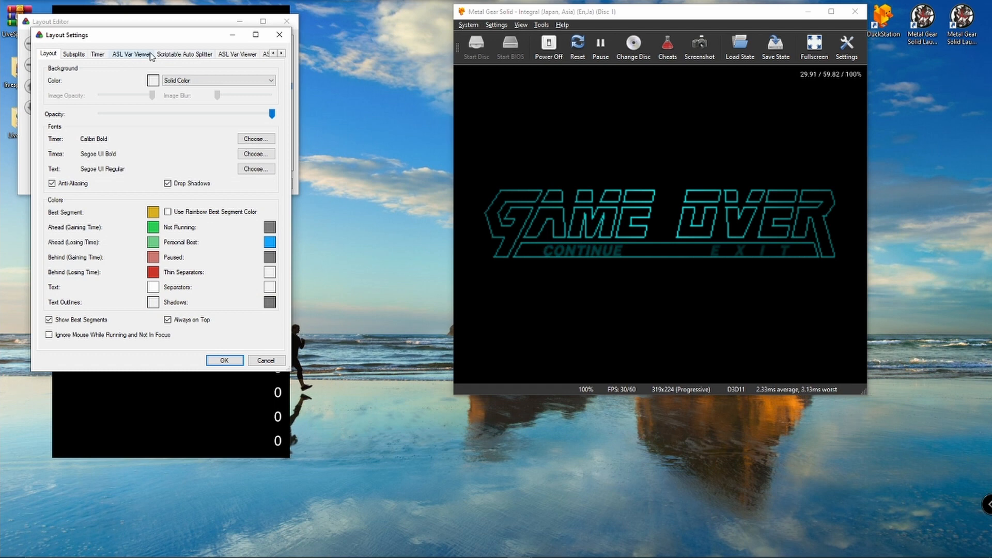
left_click(184, 54)
left_click(279, 35)
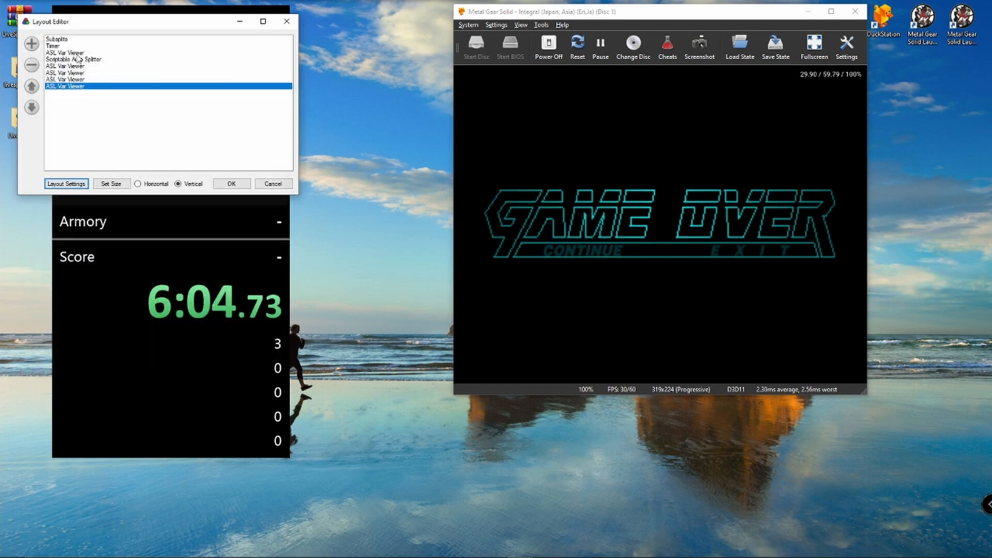
- Place the Scriptable Auto Splitter above all the ASL Var Viewers, and label the first viewer Alerts
left_click(30, 88)
left_click(69, 59)
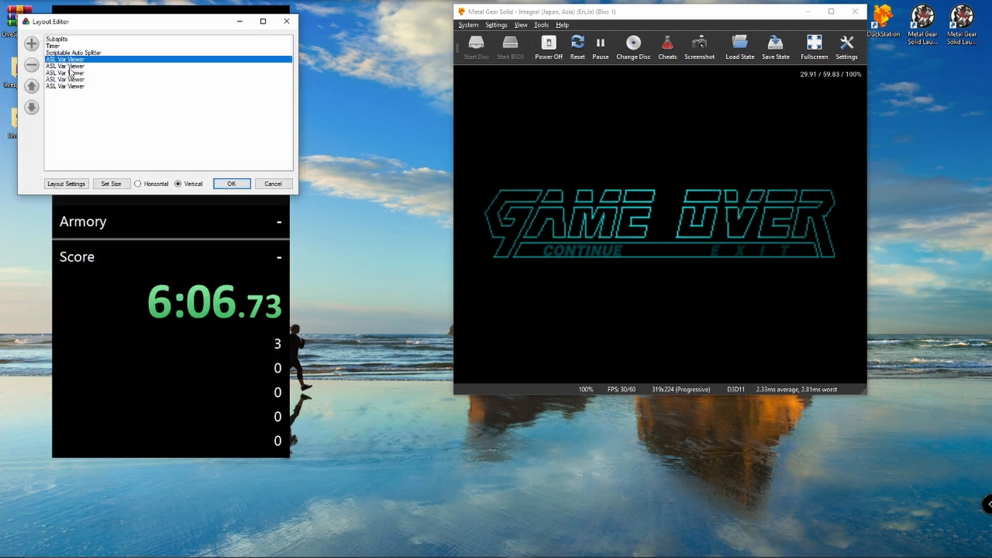
left_click(65, 187)
left_click(203, 68)
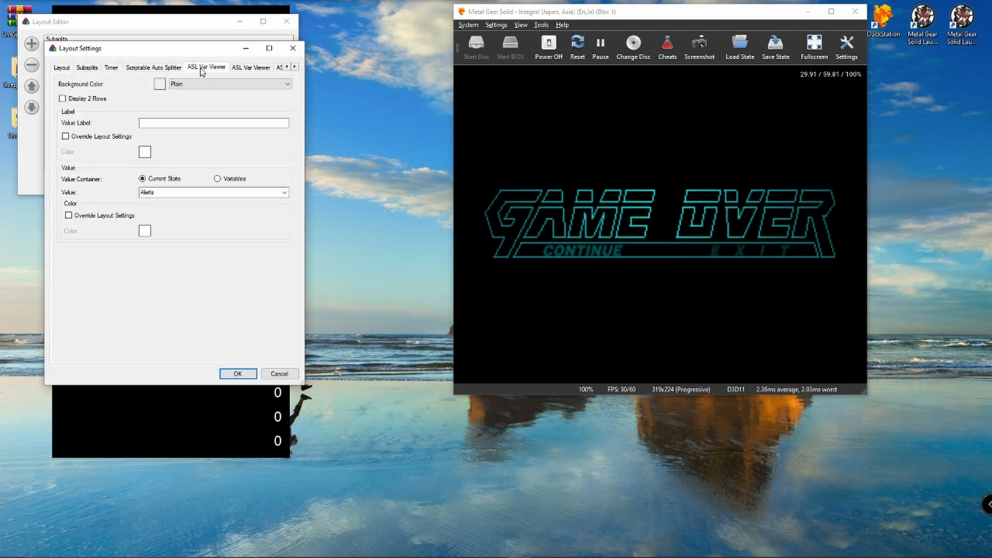
left_click(180, 123)
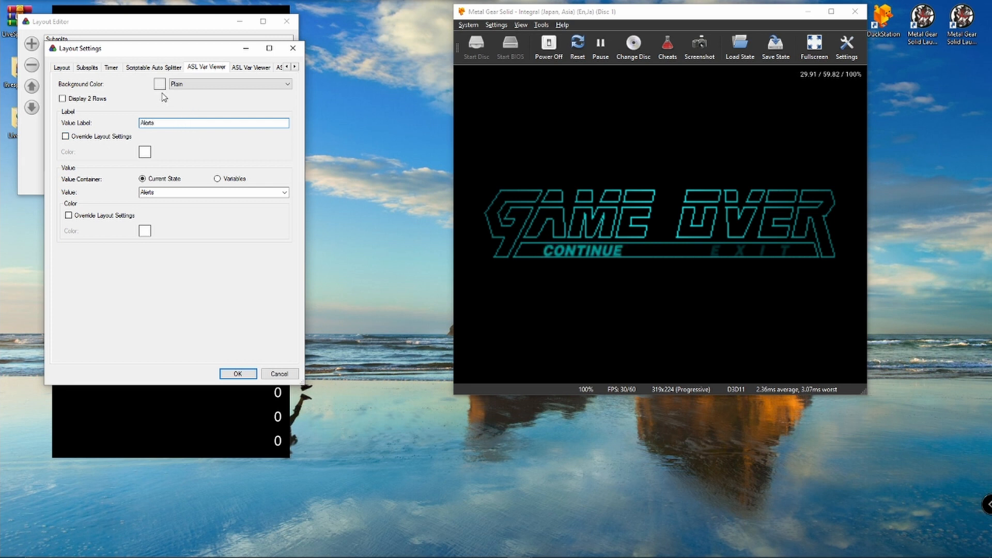
- Label the second ASL Var Viewer Kills and set its value to Kills
left_click(234, 68)
left_click(172, 124)
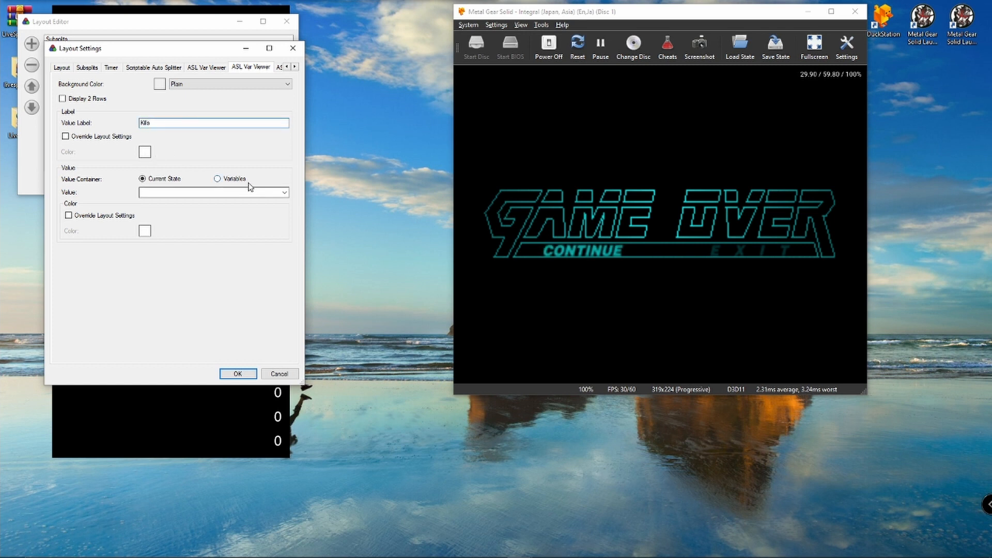
left_click(282, 193)
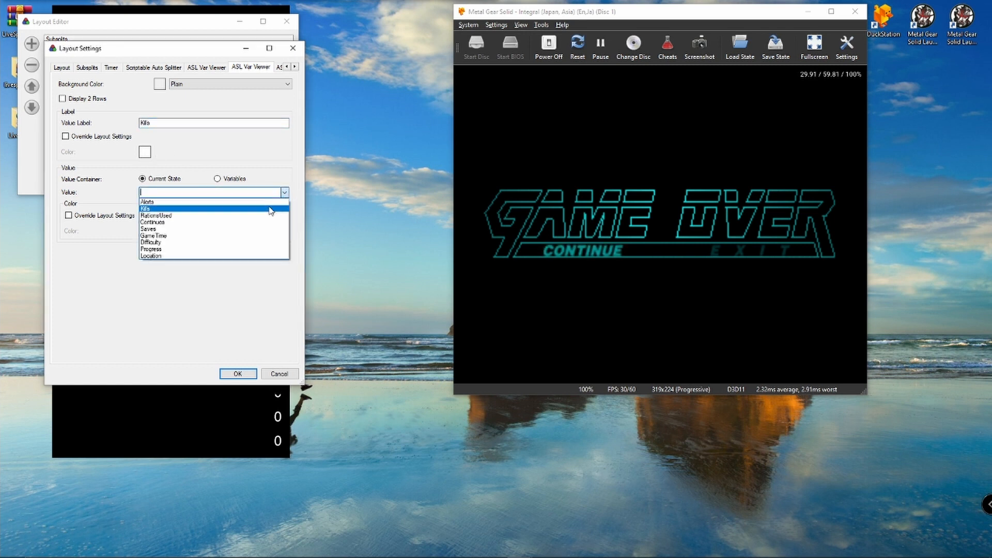
left_click(272, 212)
- Label the third ASL Var Viewer Rations and set its value to RationsUsed
left_click(295, 68)
left_click(295, 67)
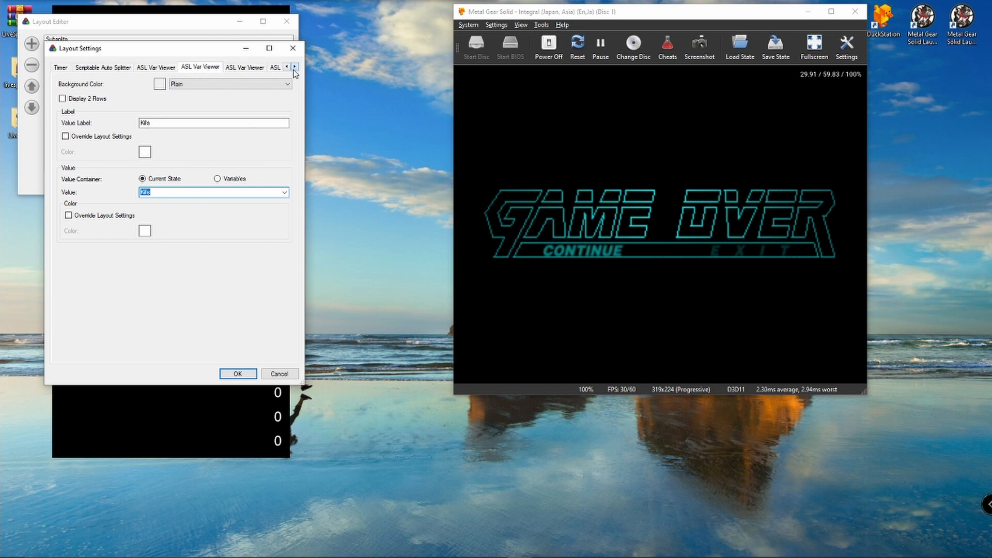
left_click(295, 67)
left_click(222, 68)
left_click(196, 125)
type("Rations")
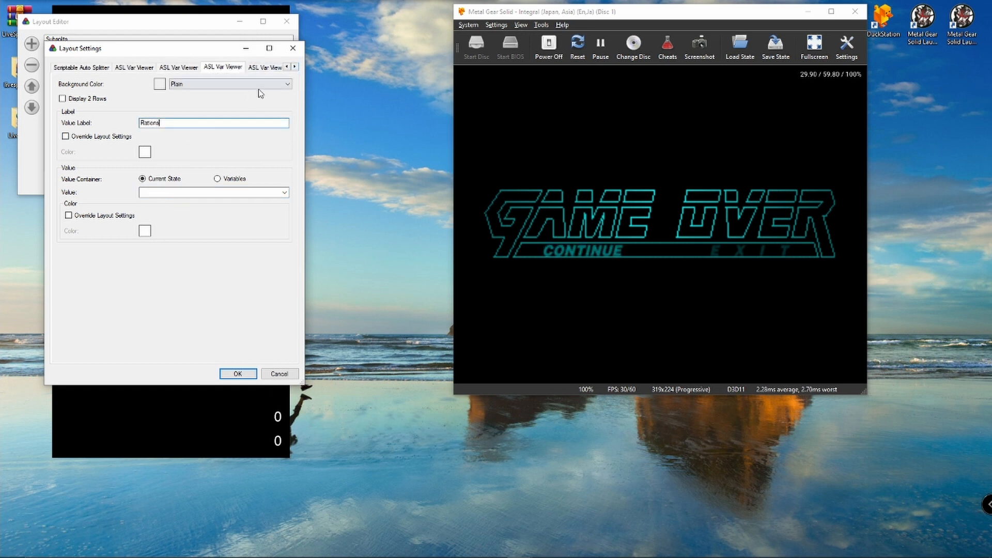
left_click(284, 192)
left_click(284, 195)
left_click(285, 197)
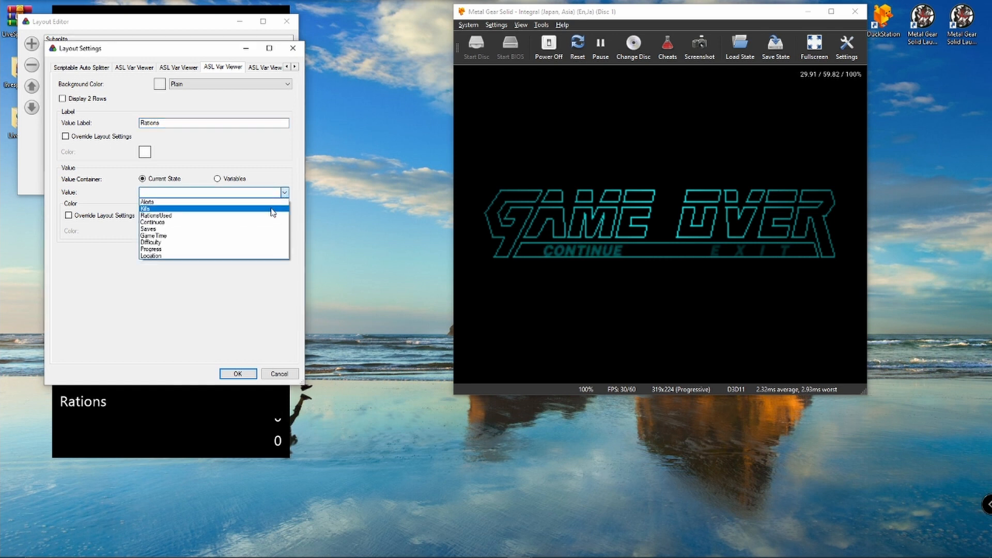
left_click(270, 215)
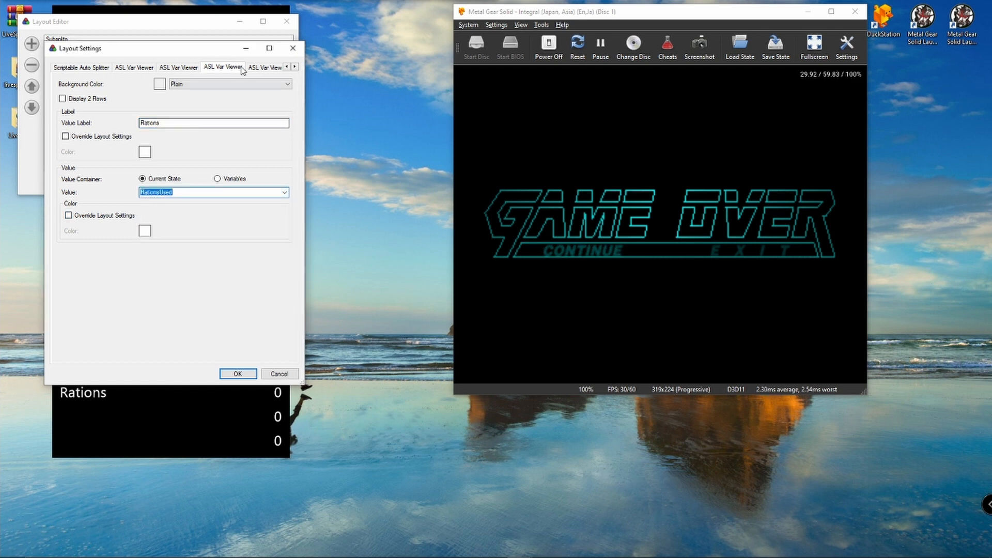
- Set the fourth ASL Var Viewer's value to Continues and label it Continues
left_click(273, 69)
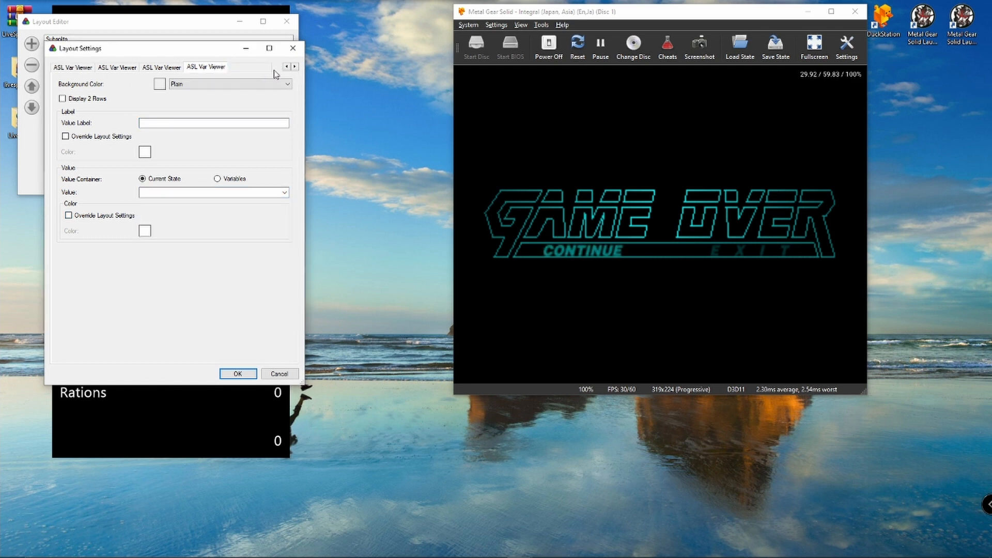
left_click(285, 192)
left_click(253, 222)
left_click(193, 124)
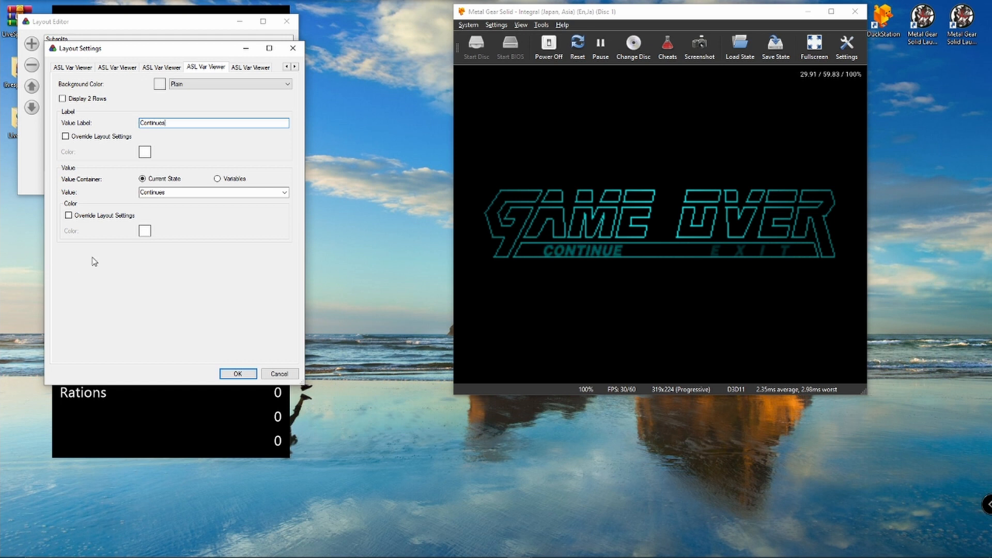
- Label the fourth ASL Var Viewer Continues and set the fifth viewer to the Stats value from Variables
type("Continues")
left_click(261, 69)
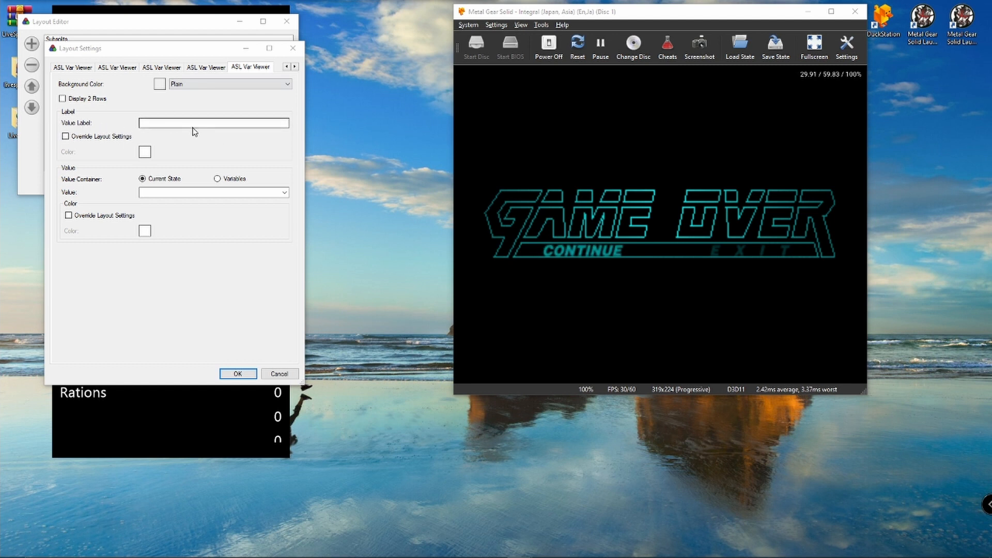
left_click(217, 179)
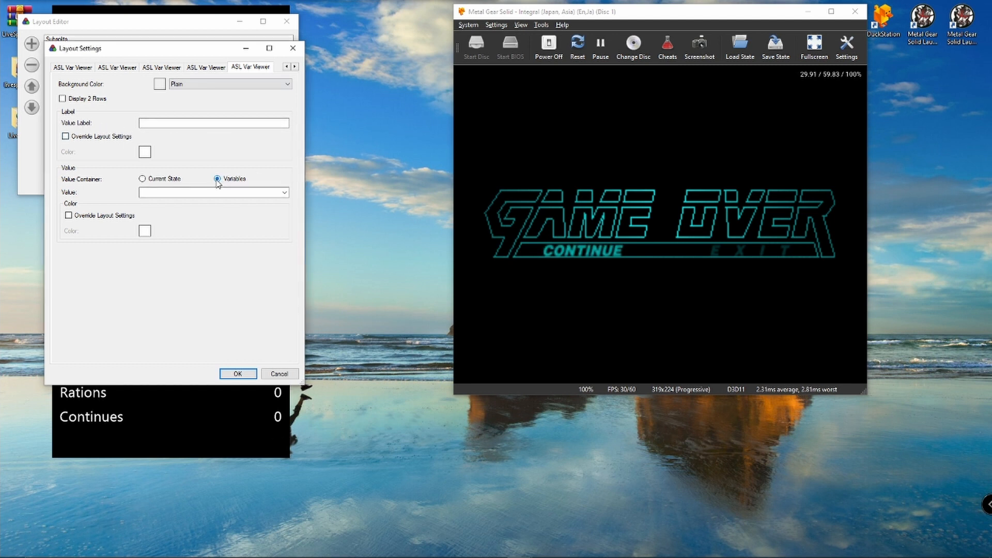
left_click(285, 193)
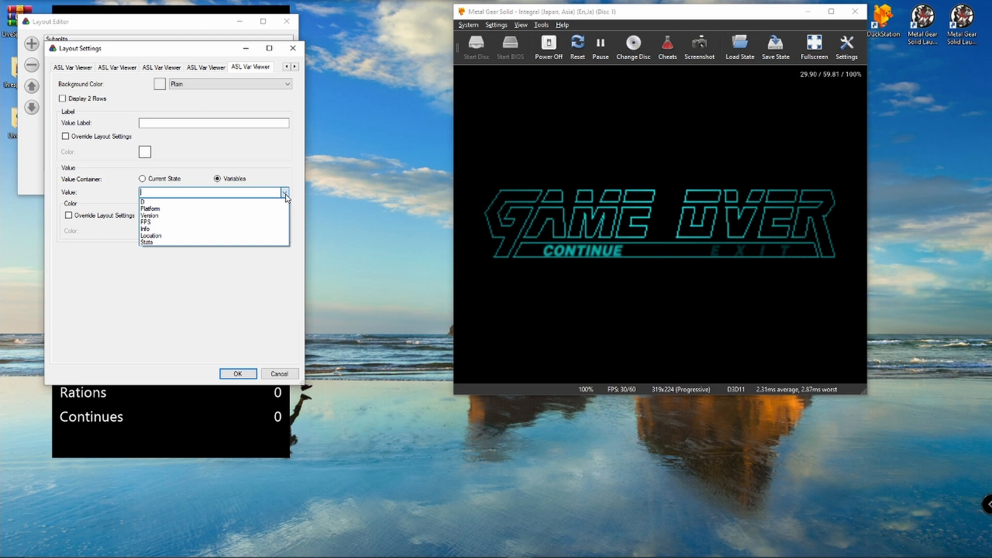
left_click(181, 246)
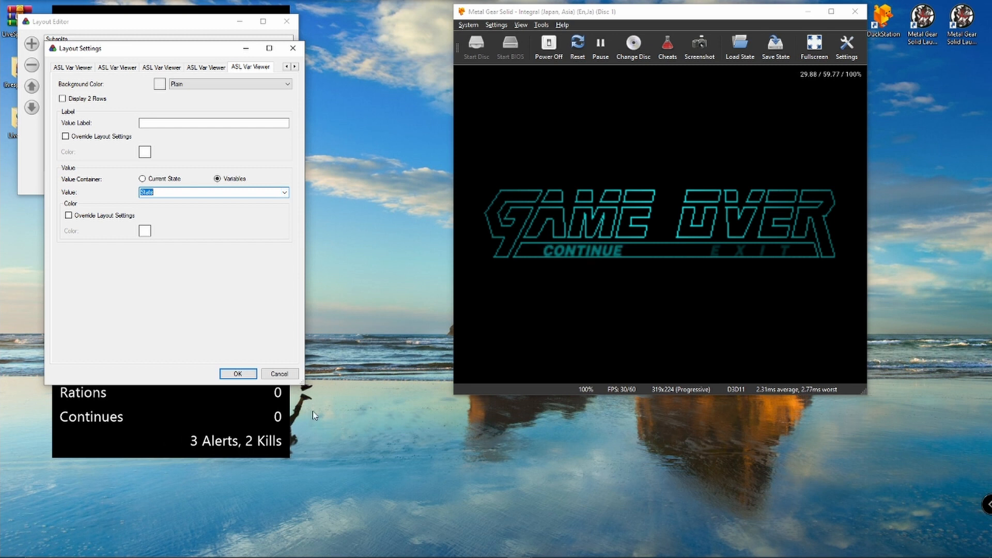
- Set the fifth ASL Var Viewer's value to Info and accept the layout changes
left_click(285, 193)
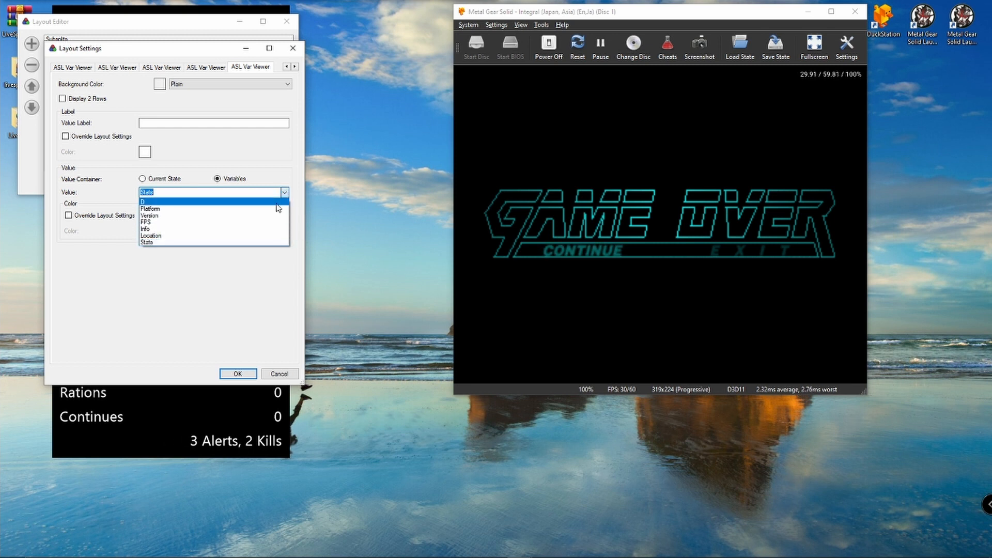
left_click(256, 229)
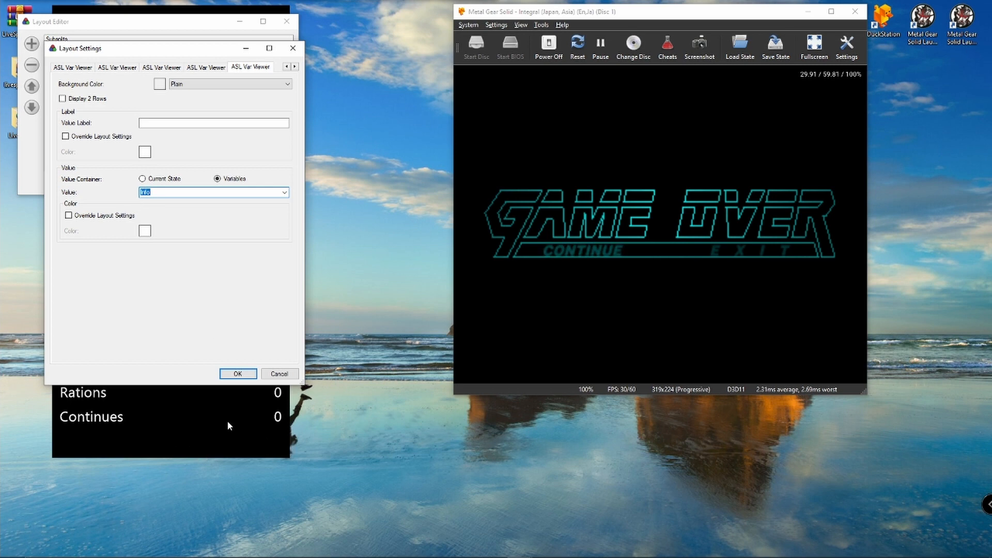
left_click(238, 374)
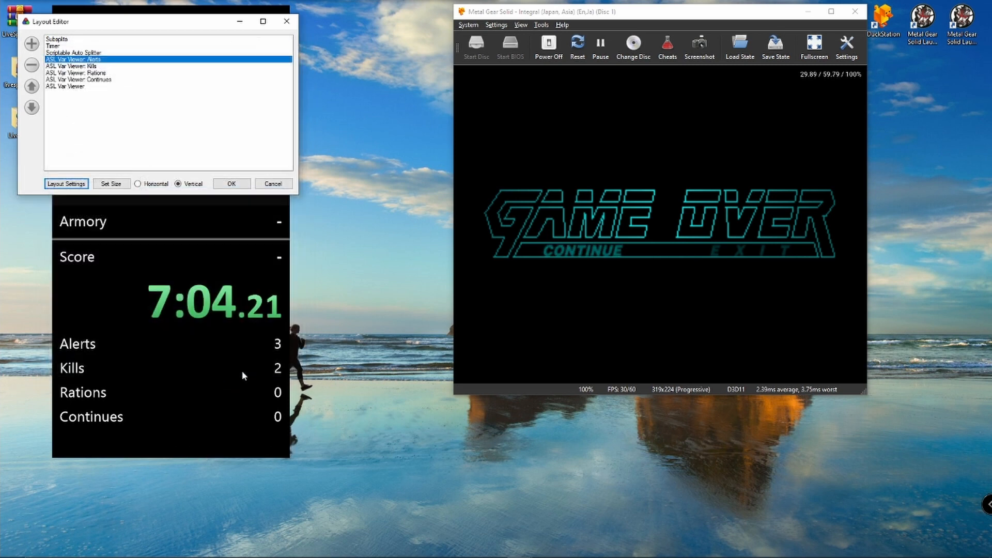
left_click(234, 187)
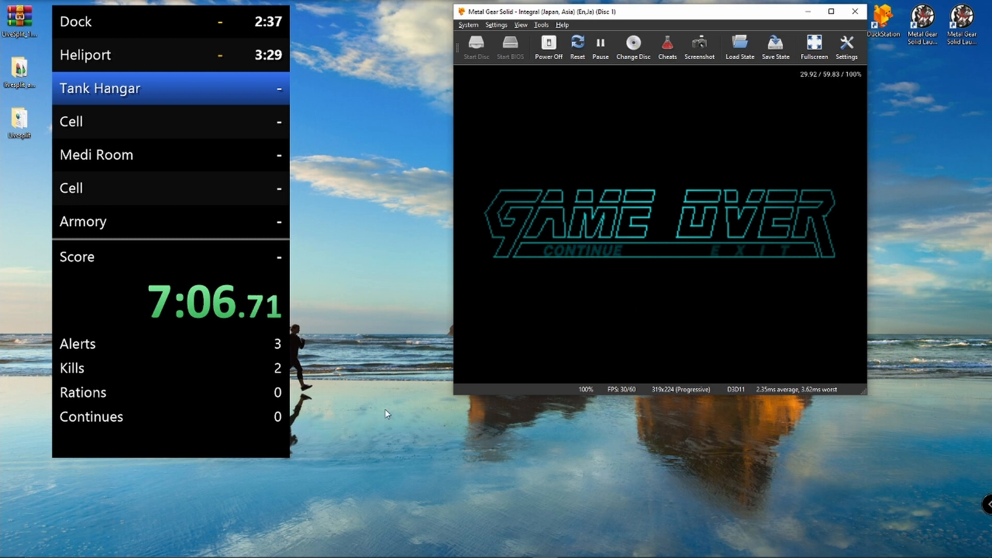
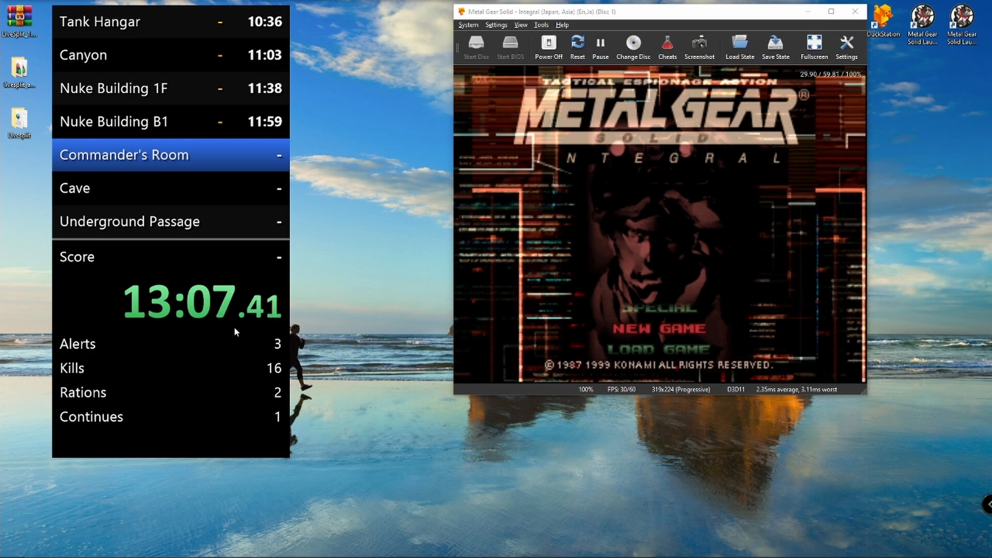
- Reset the LiveSplit timer without updating the best times
right_click(185, 320)
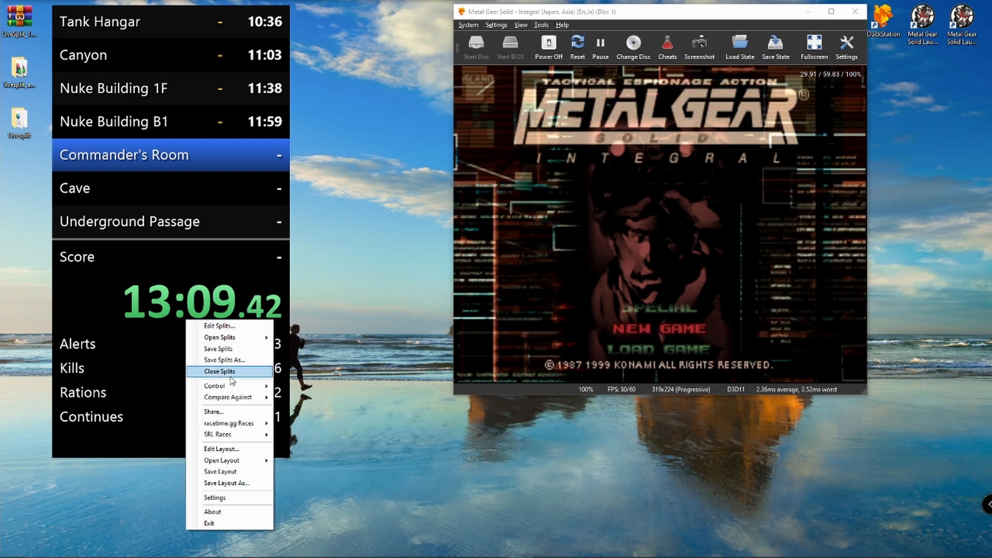
mouse_move(232, 386)
left_click(294, 398)
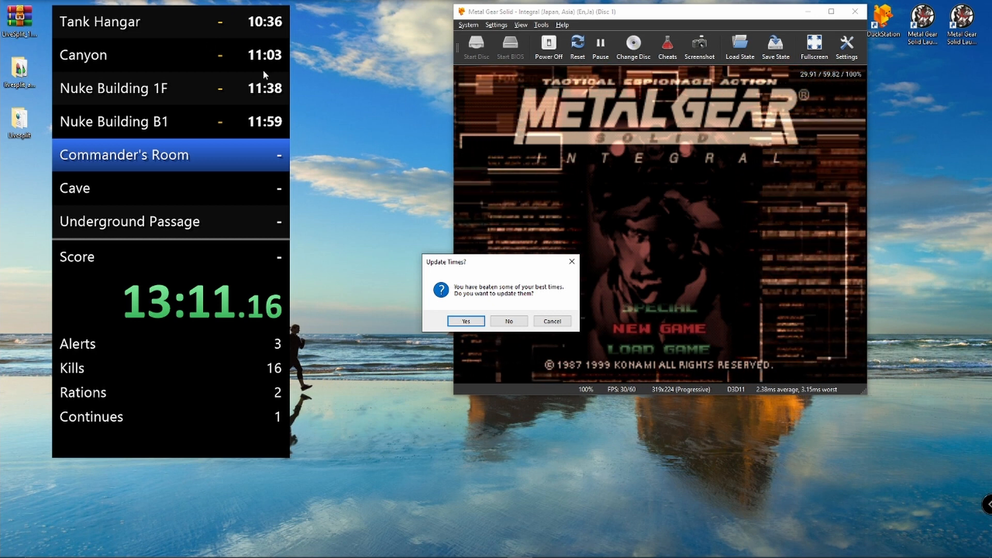
left_click(509, 321)
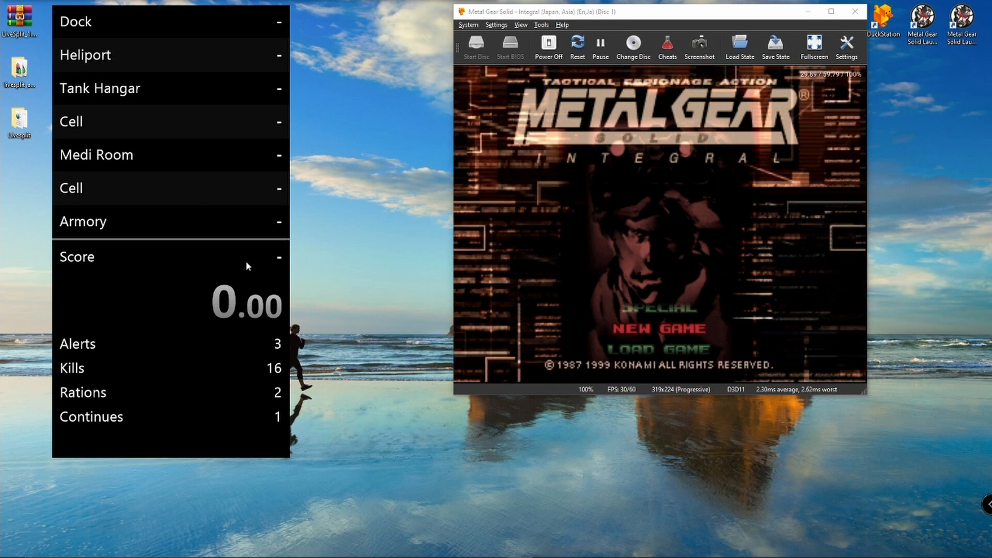
right_click(272, 368)
left_click(288, 472)
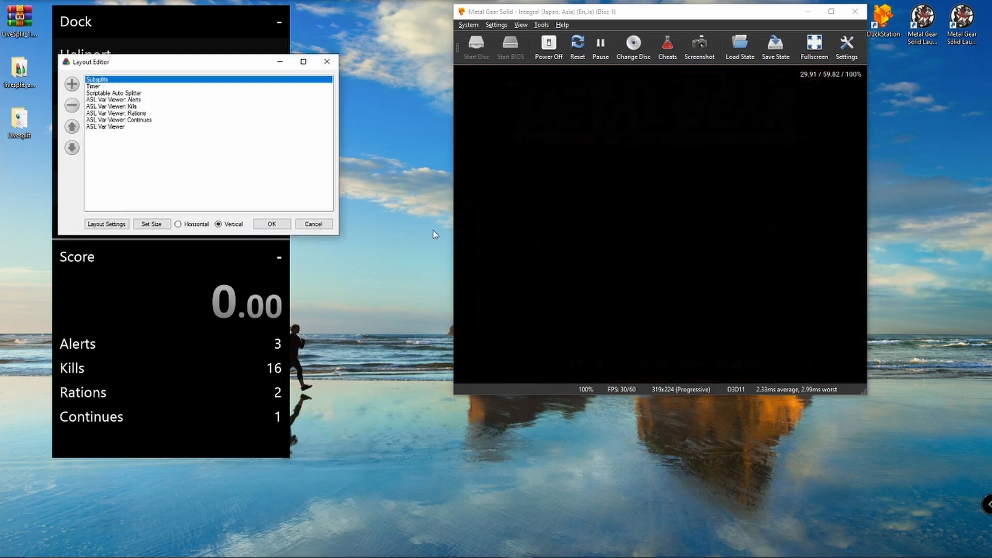
left_click(314, 224)
- Open the splits file Metal Gear Solid - Console All Bosses (Subsplits).lss, discarding the unsaved changes to the current splits
right_click(204, 264)
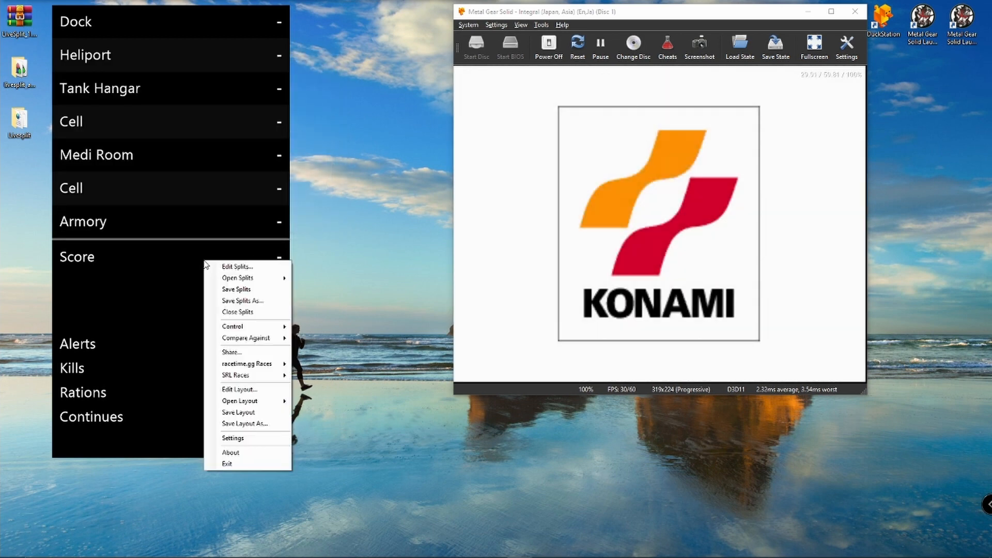
mouse_move(248, 278)
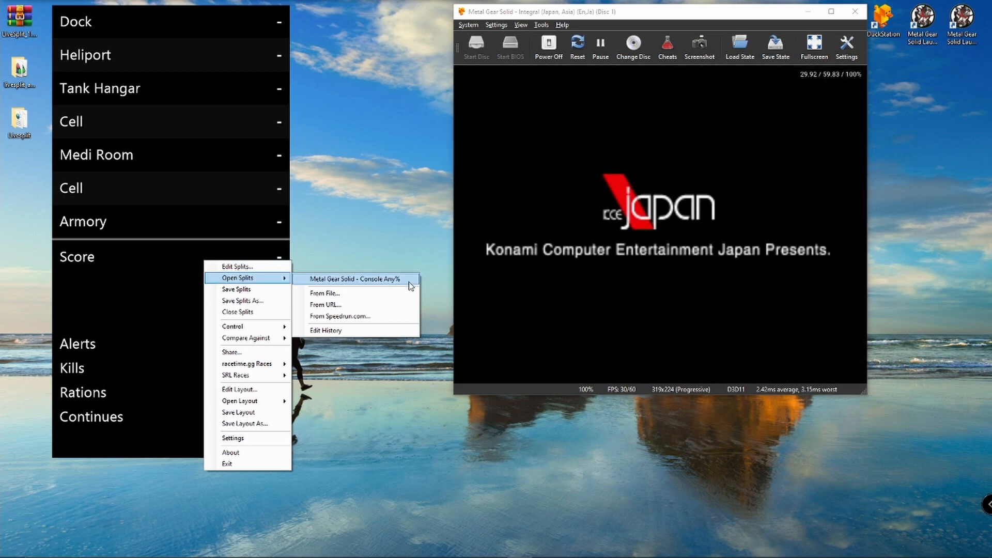
left_click(403, 294)
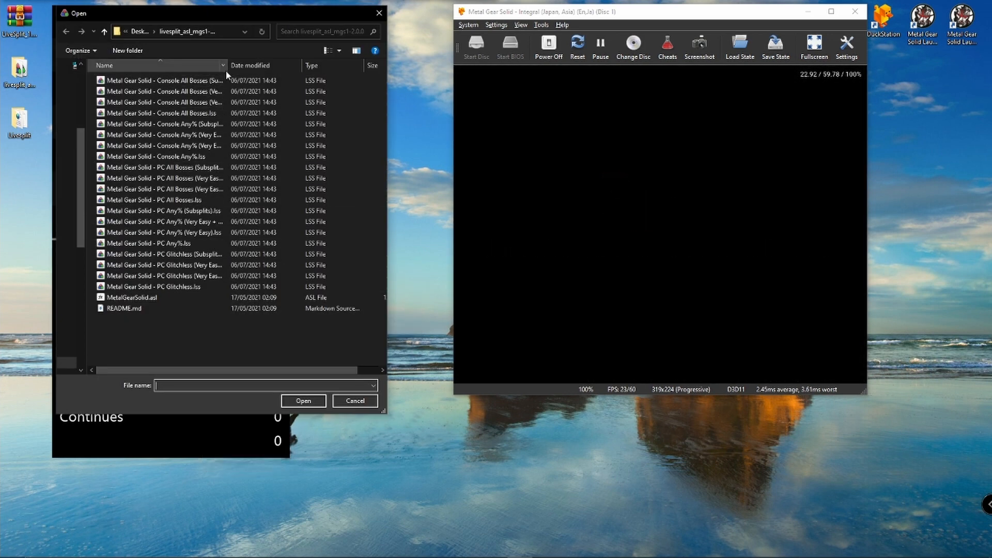
left_click_drag(231, 65, 306, 66)
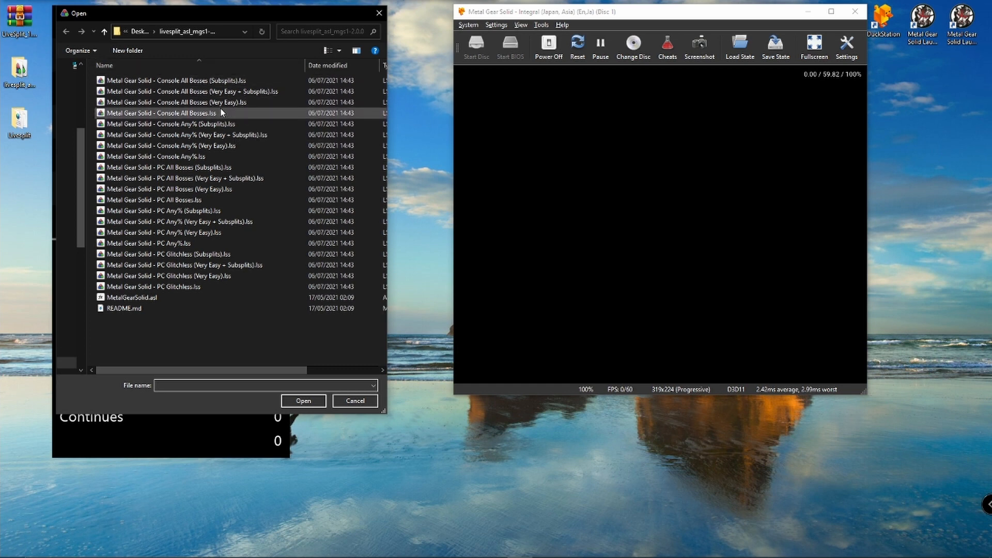
double_click(239, 82)
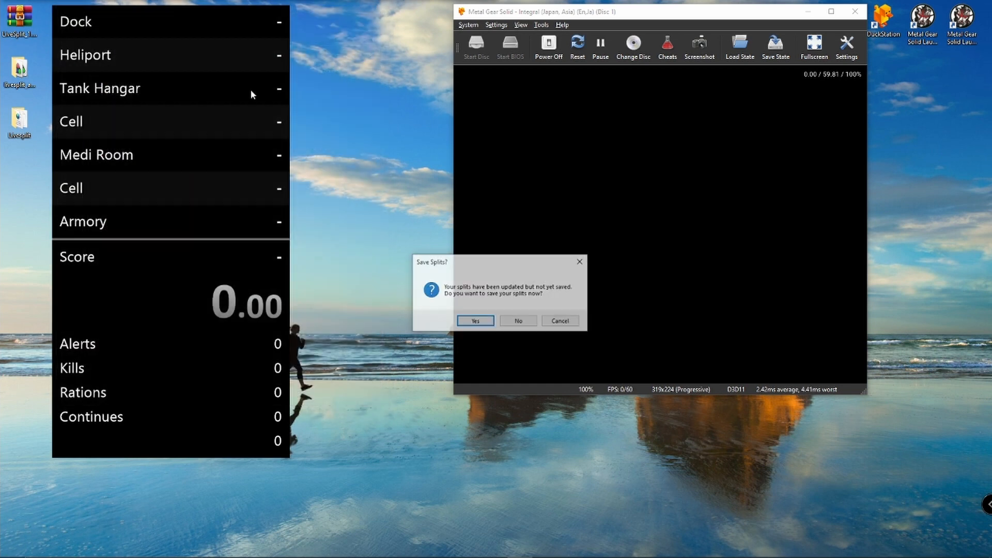
left_click(514, 321)
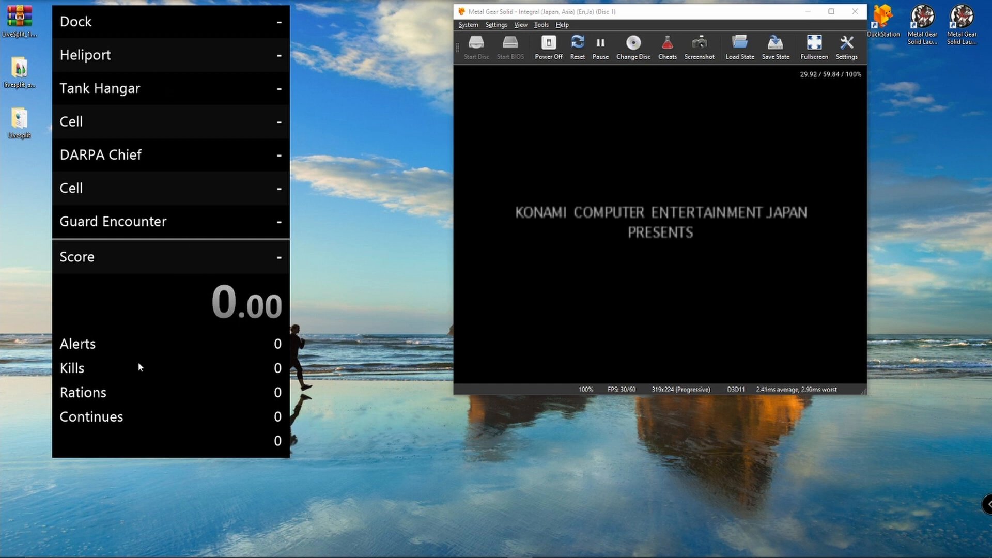
- Save the LiveSplit layout as MGS-Layout in the autosplitter folder
right_click(245, 394)
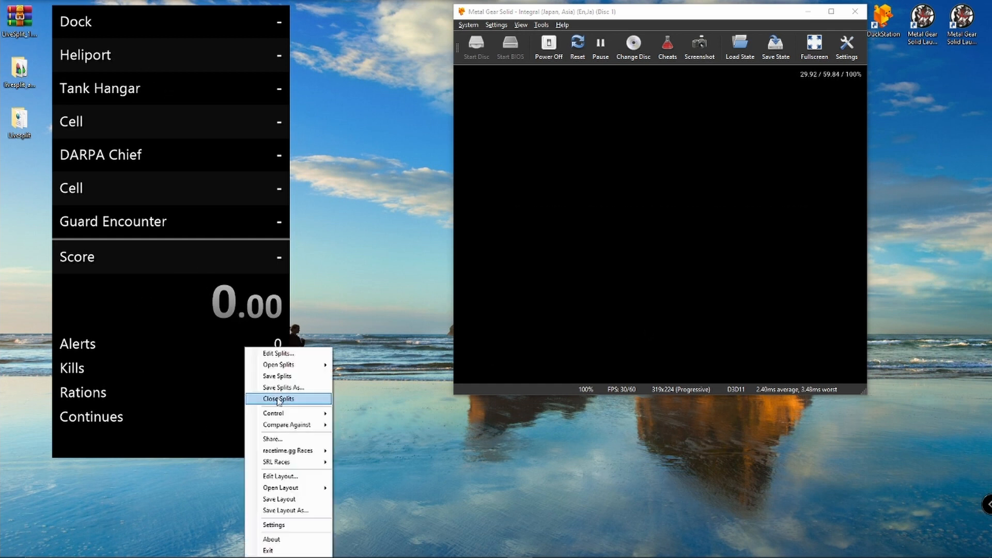
left_click(304, 512)
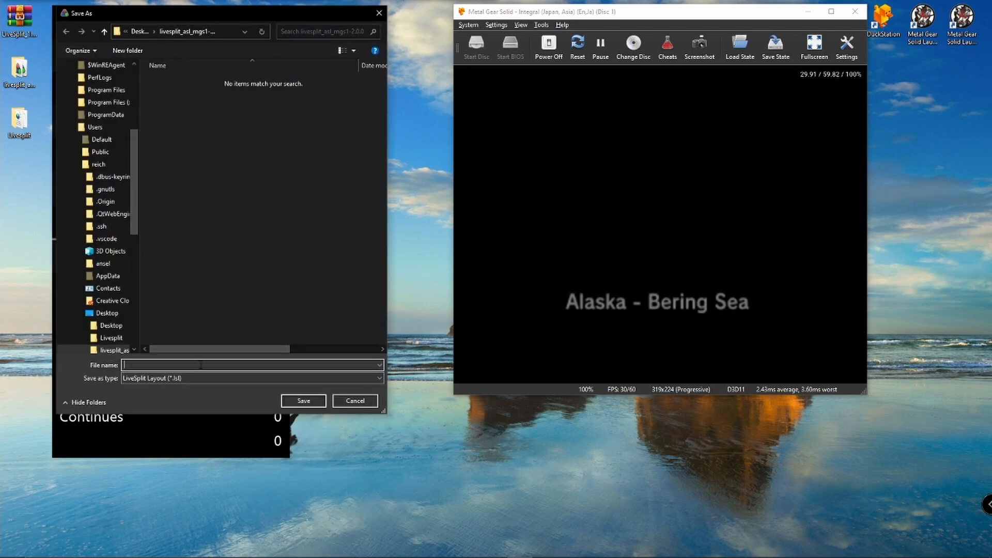
type("MGS-")
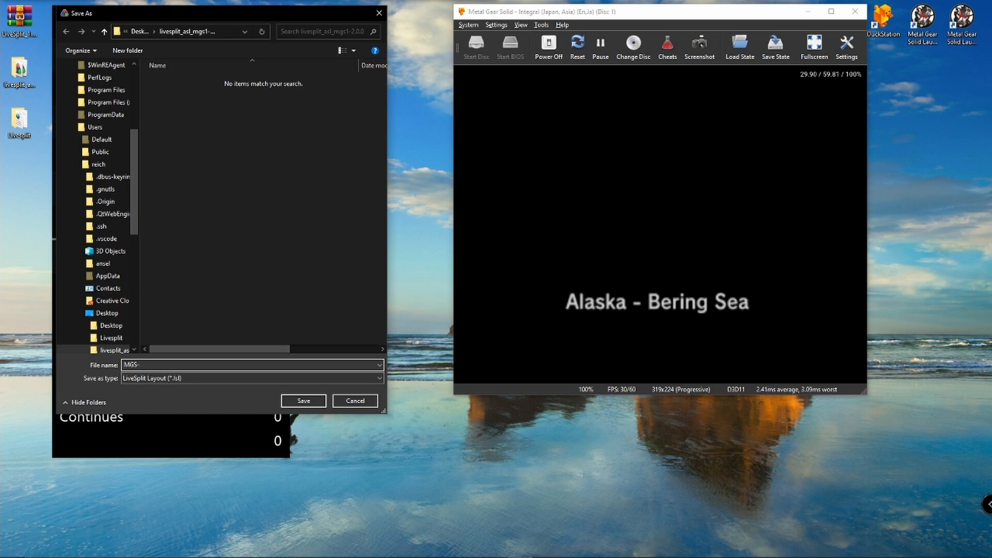
type("Layout")
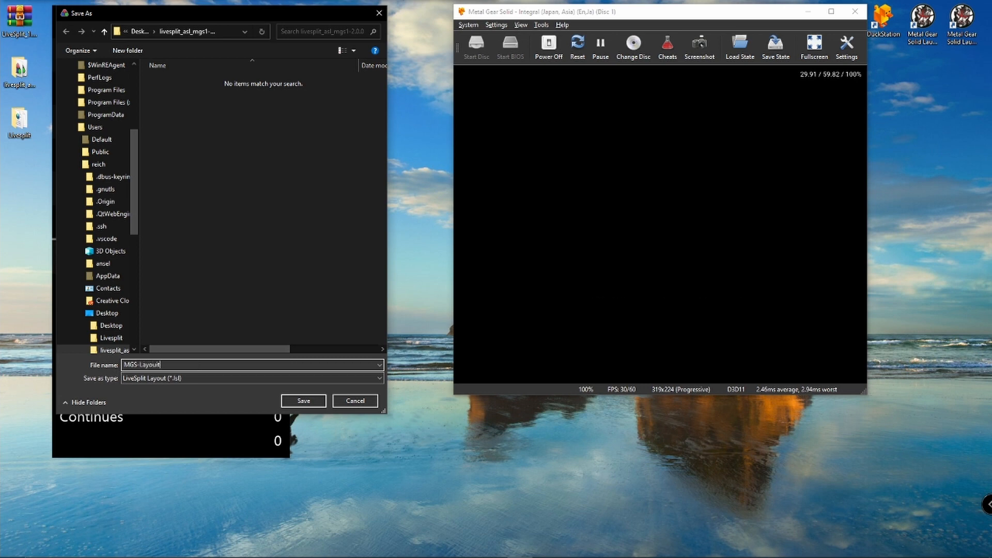
key("Return")
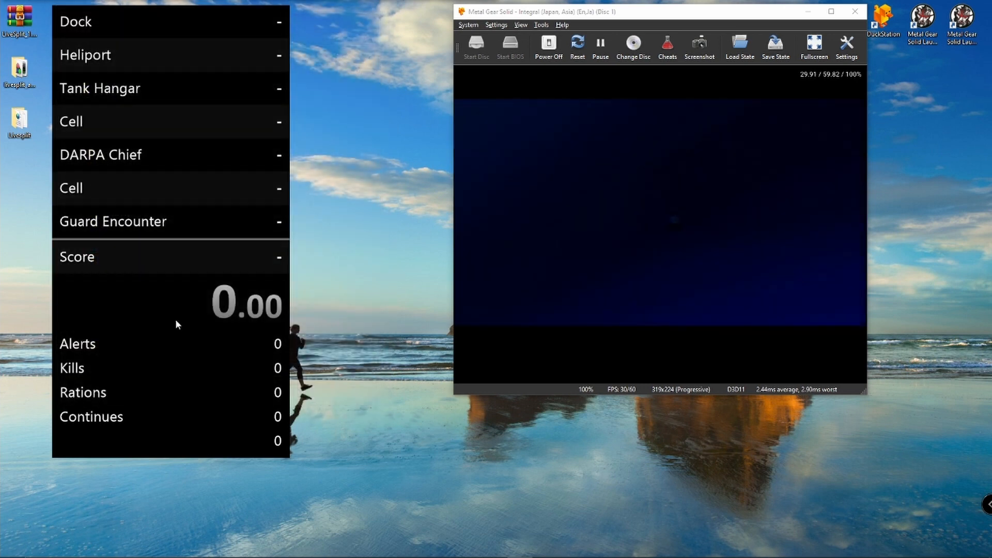
right_click(160, 328)
left_click(235, 458)
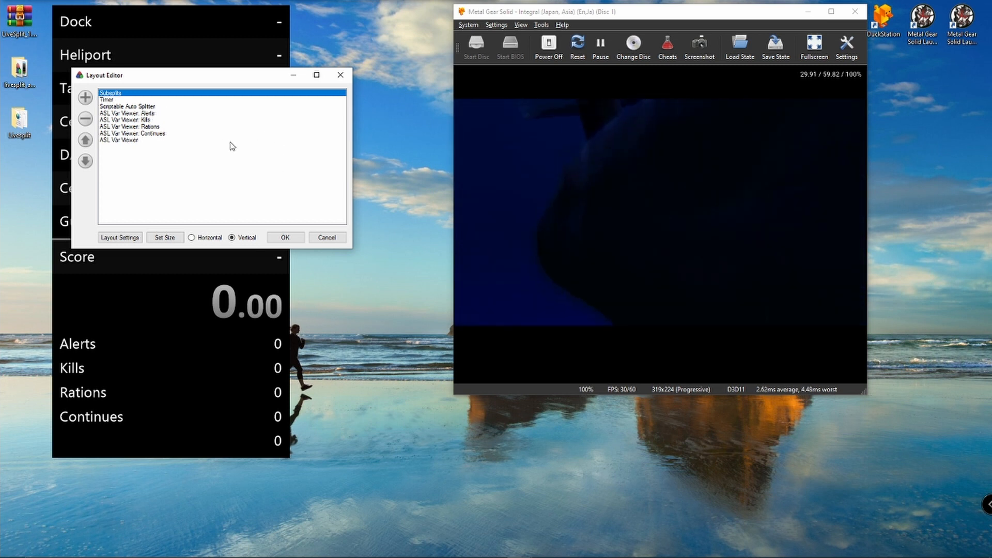
left_click(320, 238)
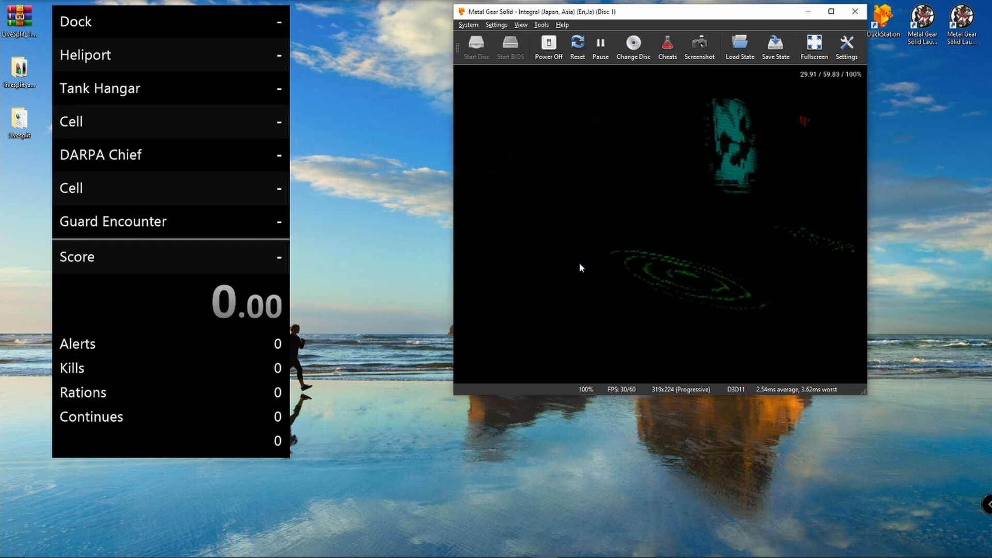
- Start a new Metal Gear Solid Integral game in DuckStation on the Hard level
key("Return")
key("Return")
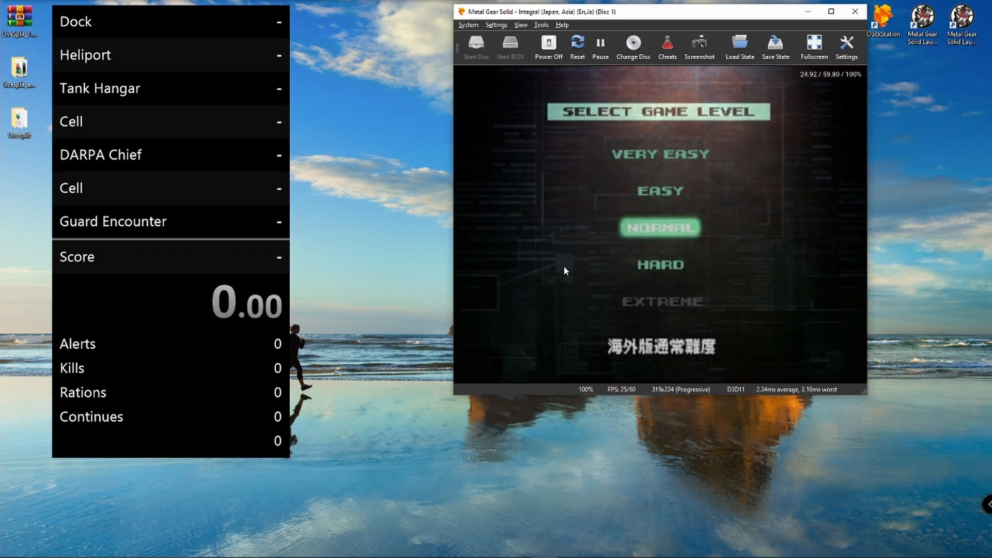
key("Up")
key("Down")
key("Down")
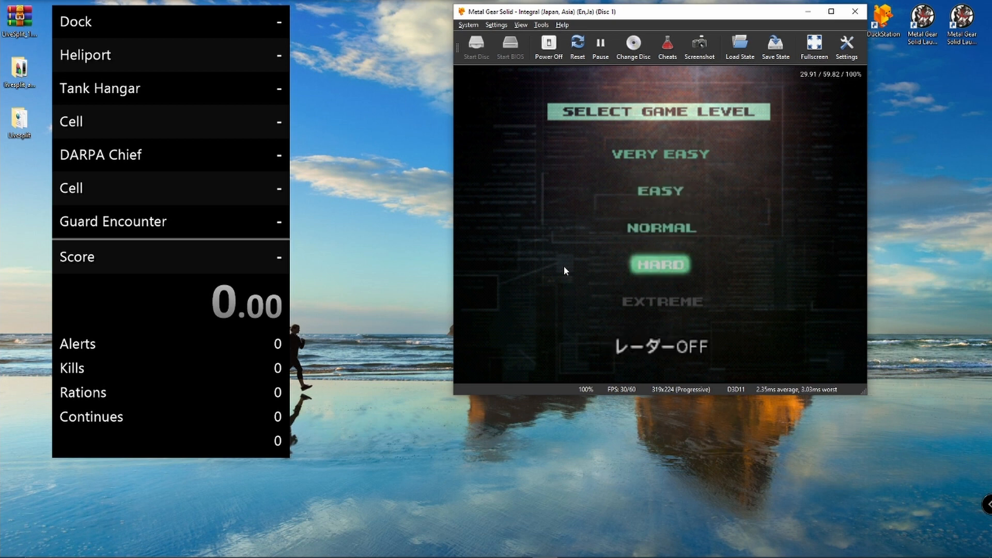
key("Return")
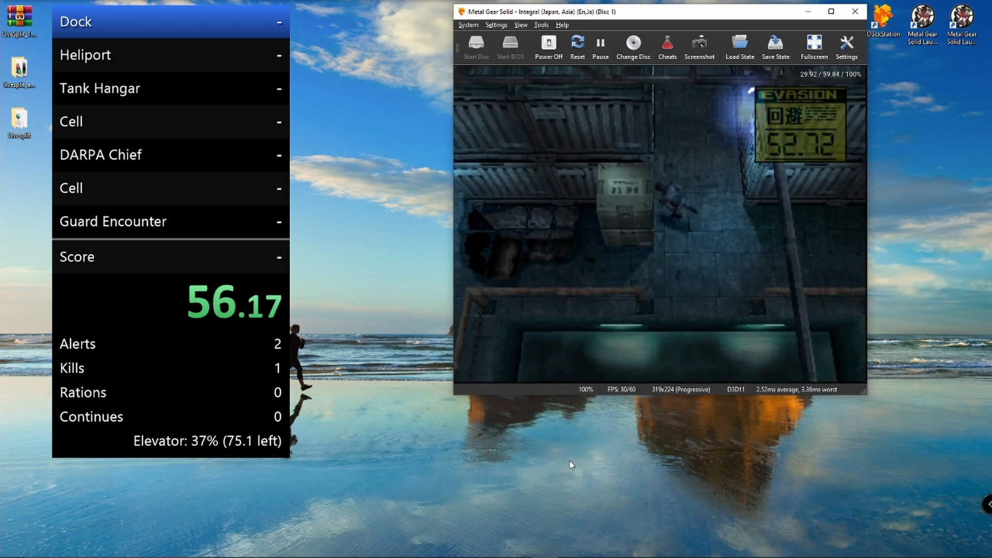
- Pause the game and reset the LiveSplit timer, and close DuckStation
key("Return")
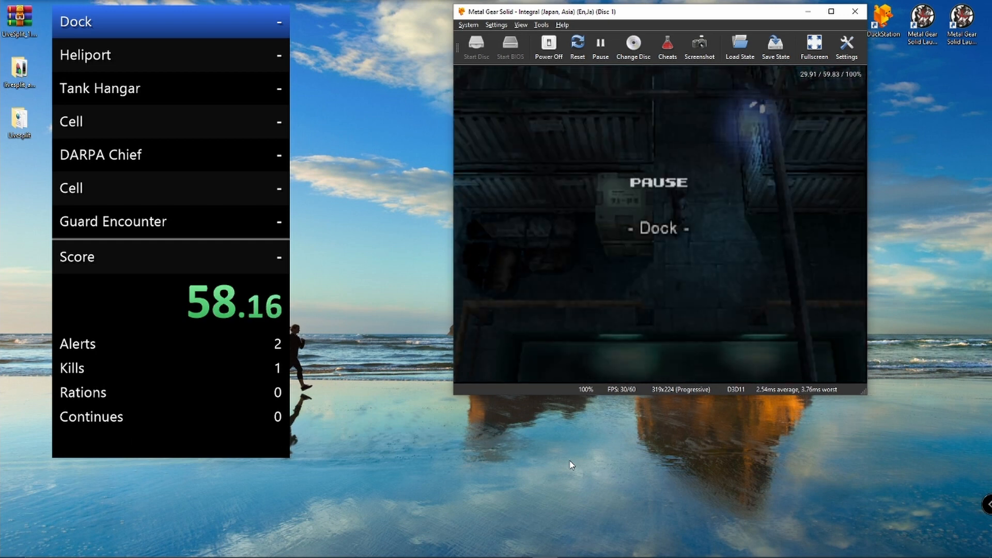
right_click(242, 253)
mouse_move(293, 324)
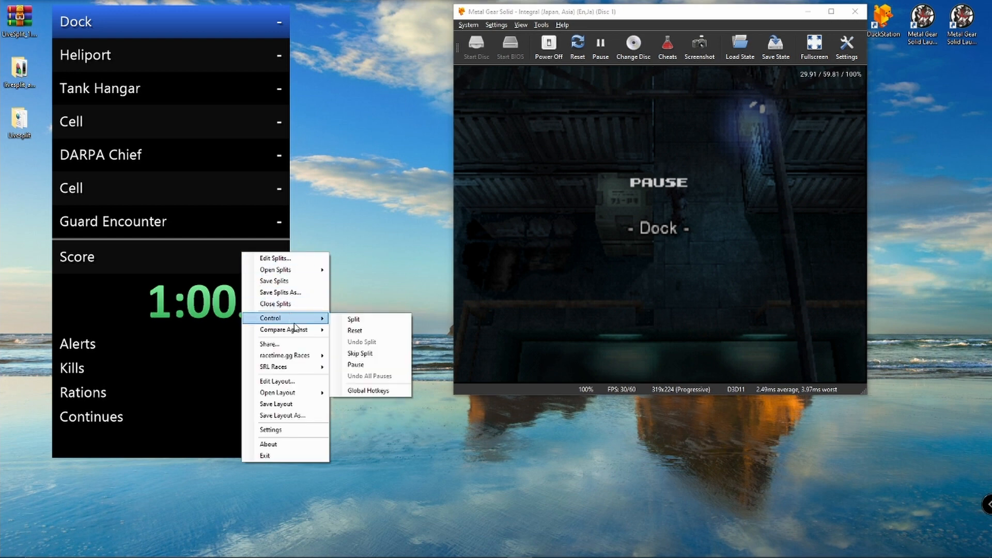
left_click(370, 331)
left_click(855, 11)
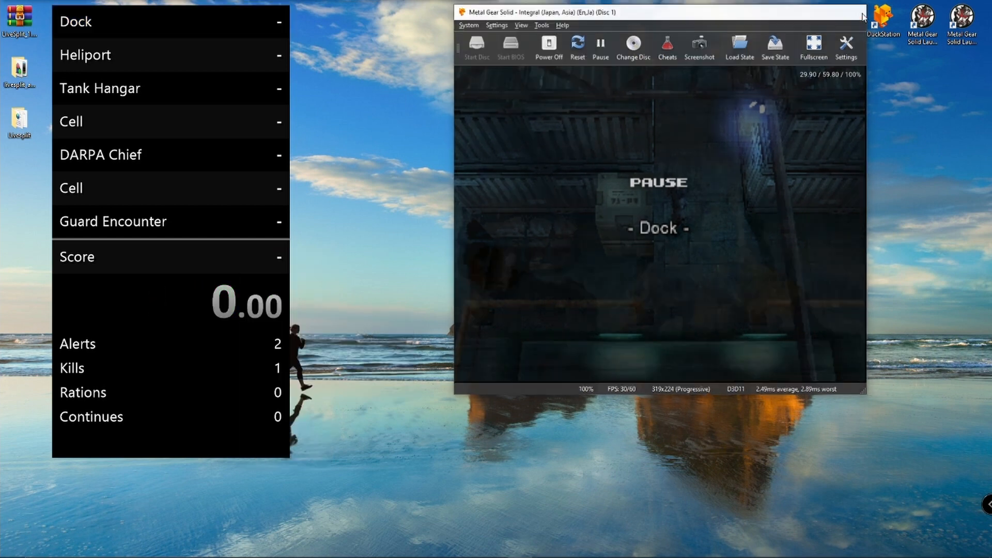
- Open the Metal Gear Solid Launcher (GOG) and move the LiveSplit window into the desktop's upper-left corner
left_click(972, 32)
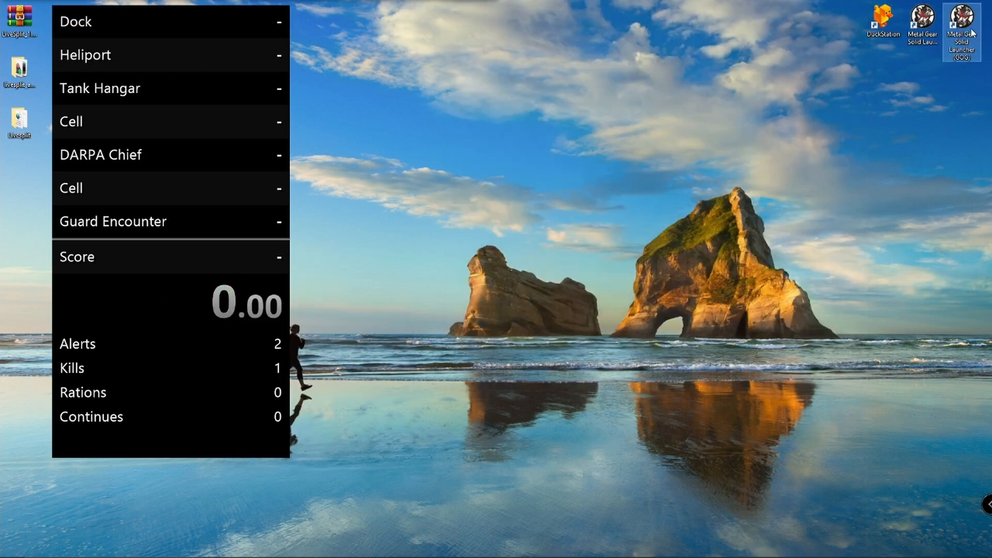
double_click(972, 32)
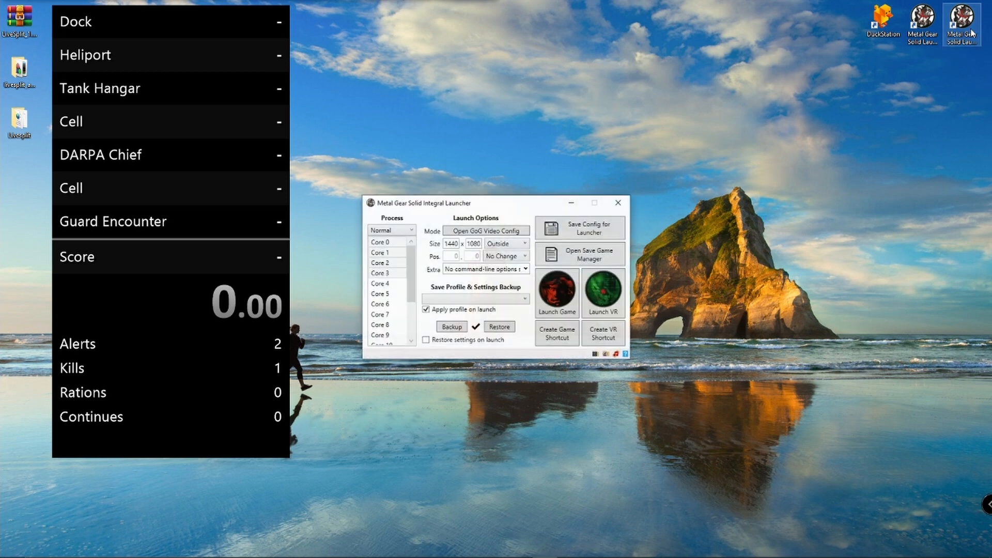
left_click_drag(247, 34, 177, 24)
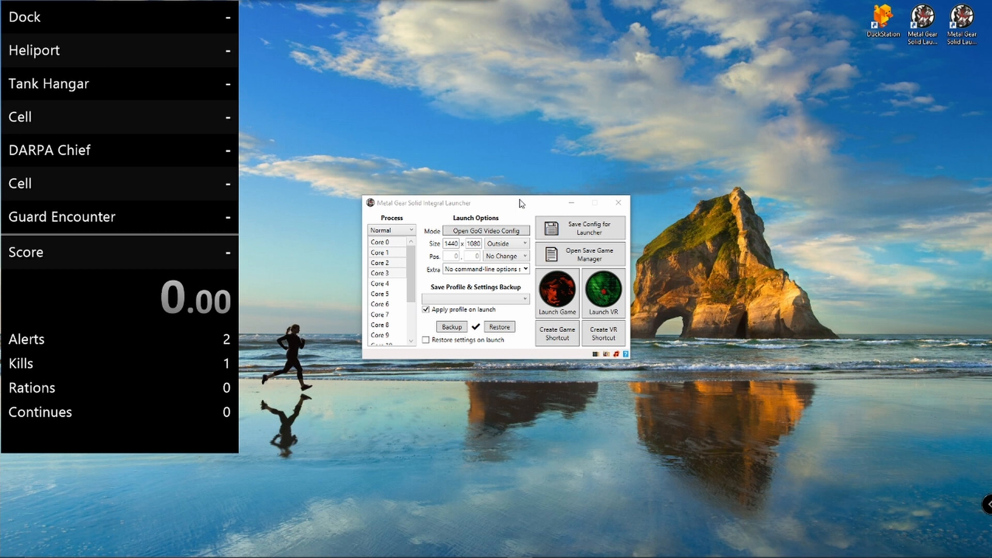
- Reposition the Metal Gear Solid Integral Launcher window, read its web page's installation instructions in the browser, and close the page
left_click(973, 42)
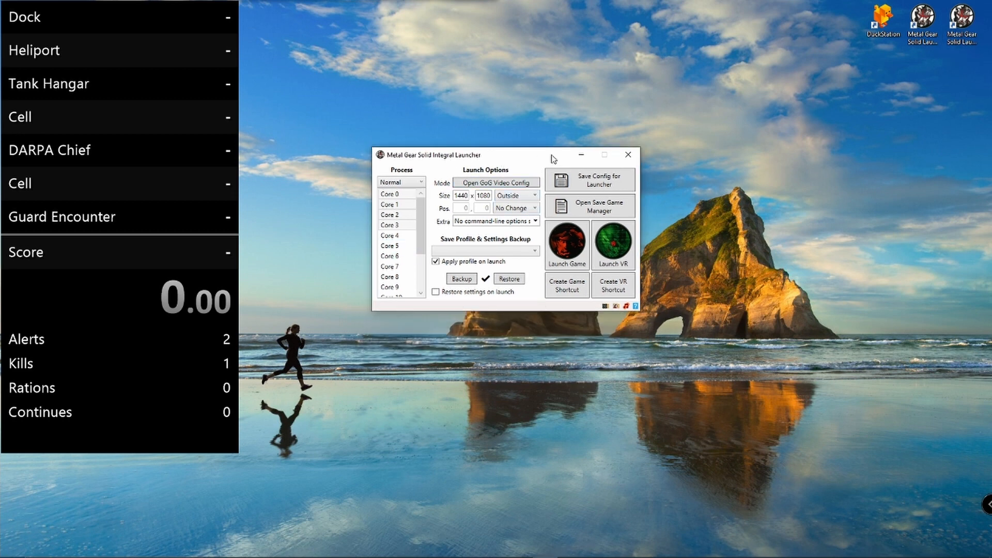
left_click_drag(554, 159, 564, 165)
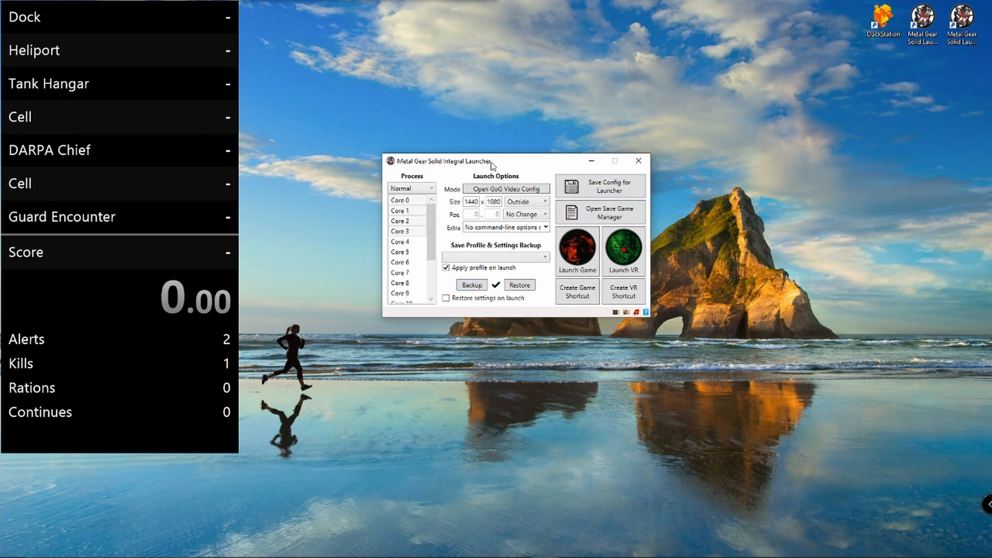
key("alt+Tab")
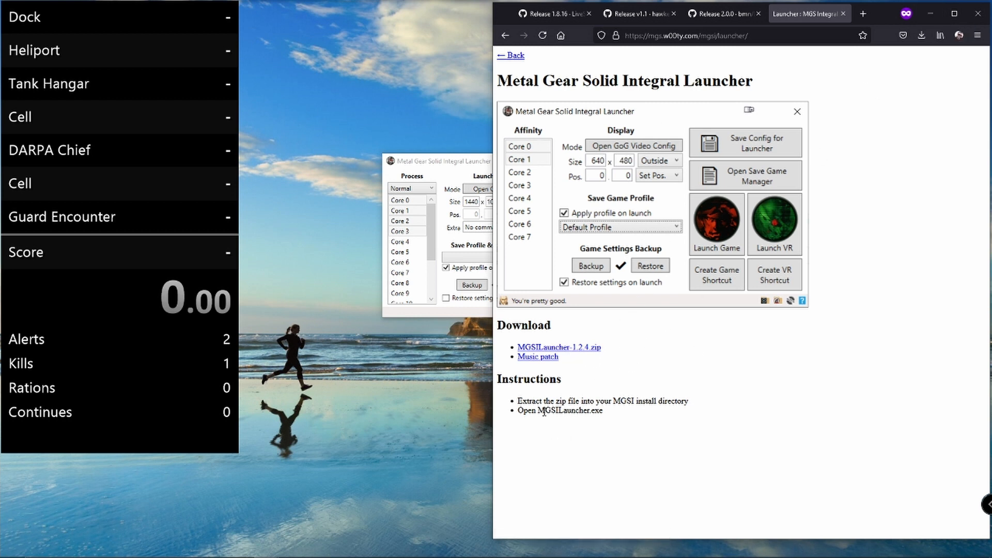
left_click_drag(523, 402, 704, 403)
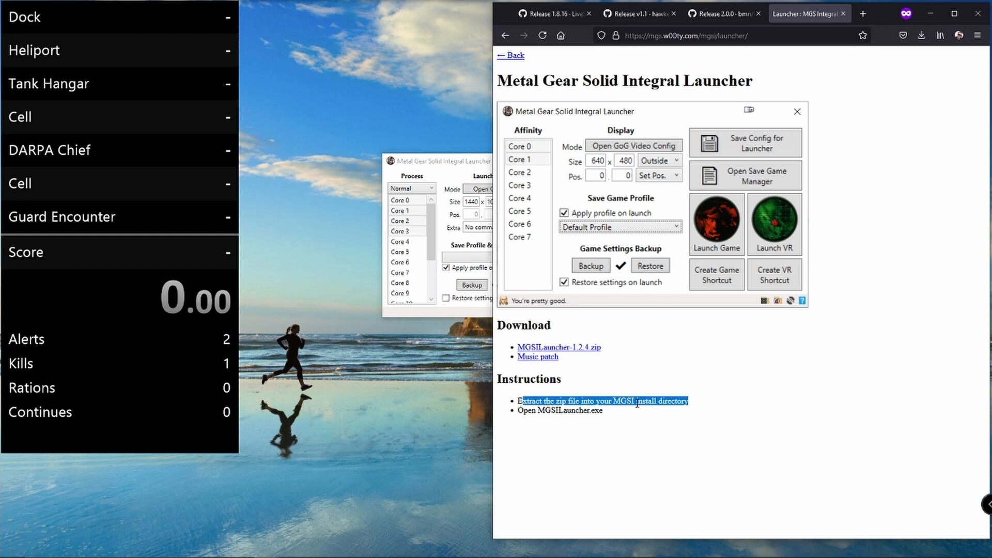
left_click(671, 416)
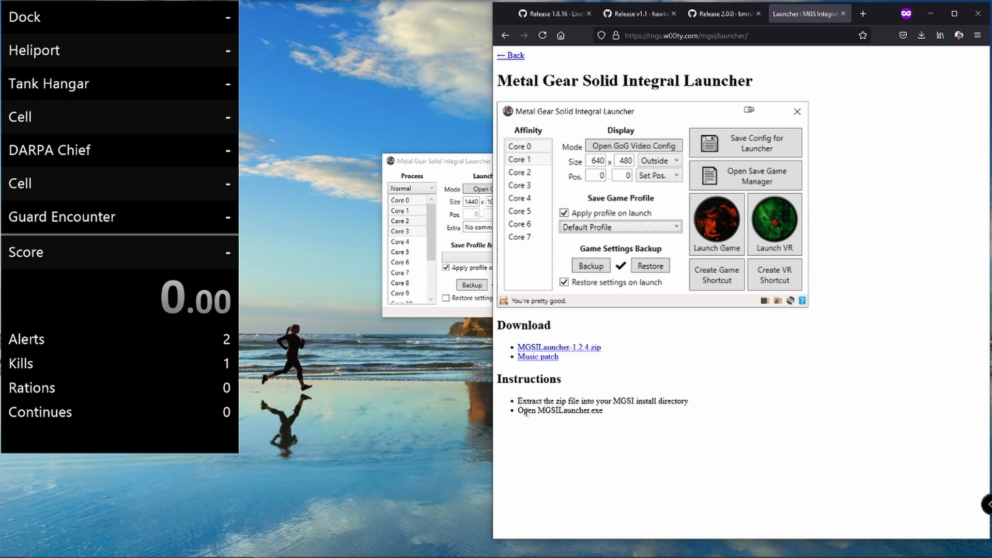
left_click_drag(537, 412, 610, 417)
left_click(695, 420)
left_click(978, 14)
- Check the full names of the GOG and Oxide Metal Gear Solid Launcher desktop shortcuts and return to the launcher
left_click(962, 24)
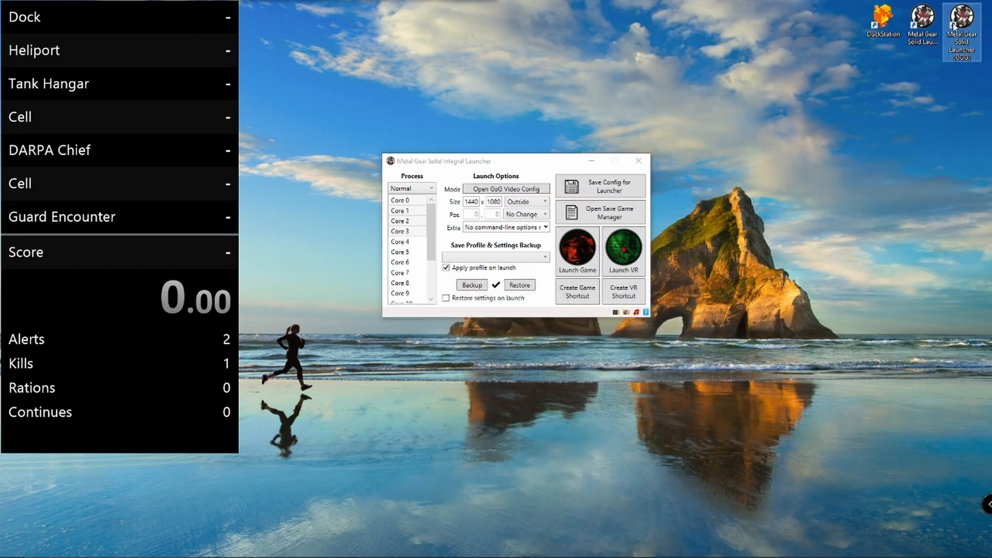
left_click(923, 31)
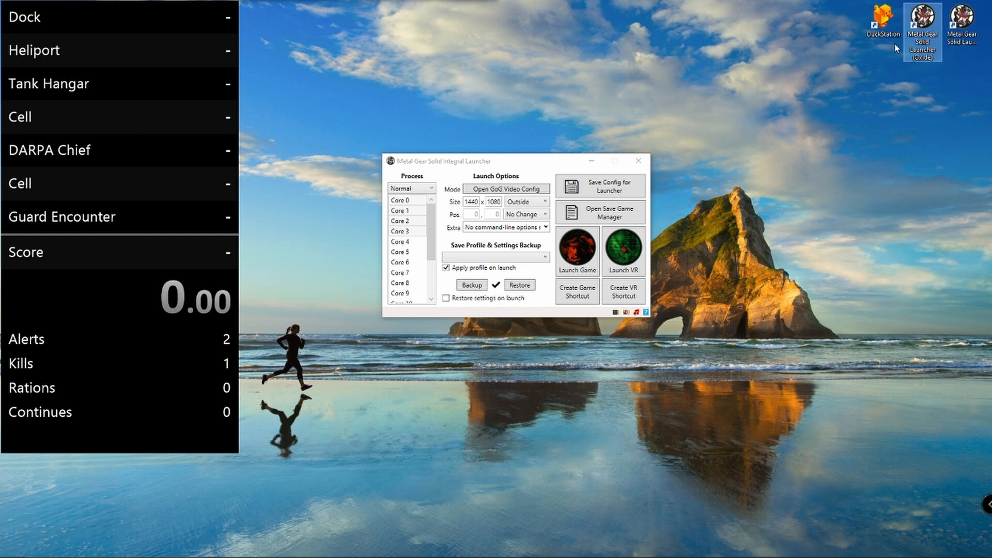
left_click(424, 163)
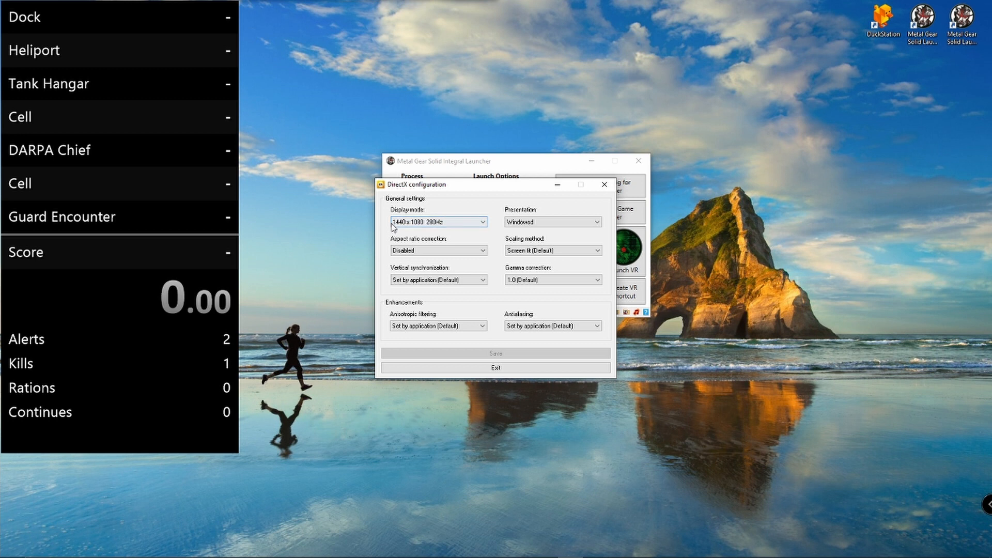
- Review the display mode and presentation options in the GoG DirectX configuration and exit it without saving
right_click(649, 381)
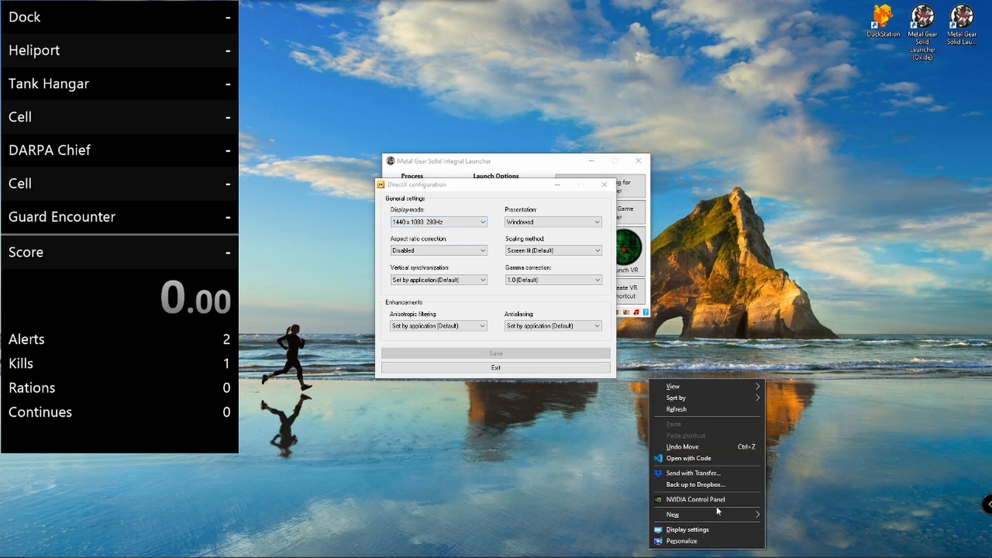
left_click(478, 199)
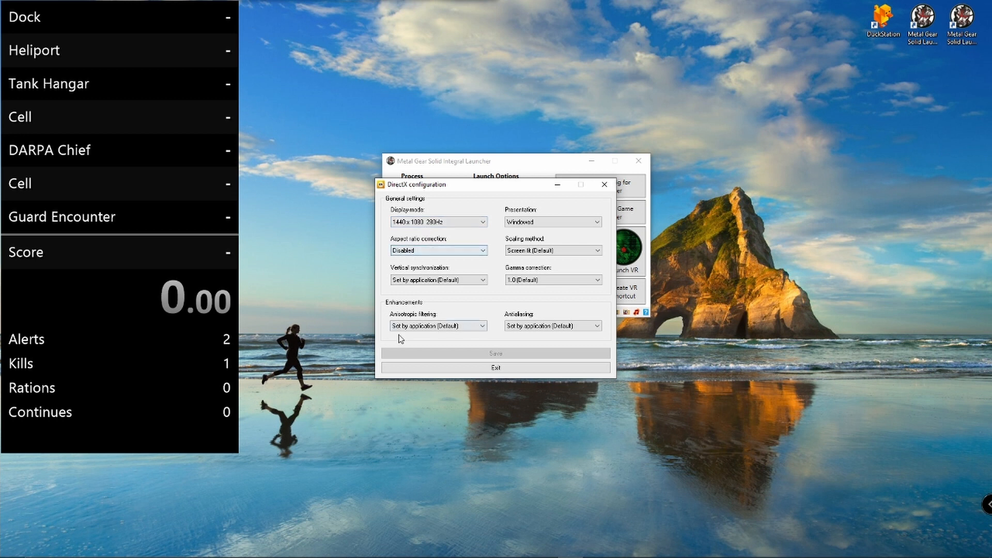
left_click(539, 223)
left_click(540, 222)
left_click(505, 368)
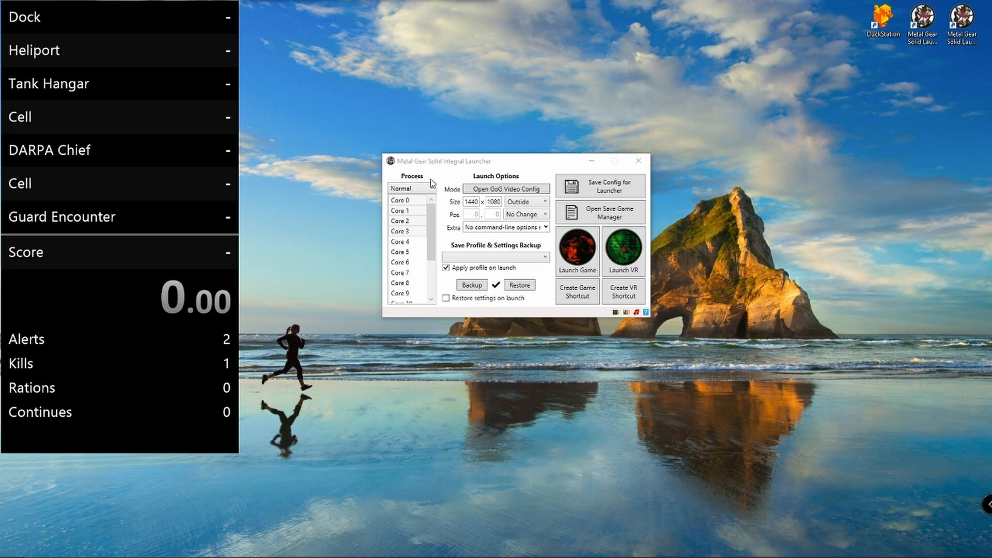
- Assign the game process to Core 0 through Core 3 in the launcher
left_click(414, 203)
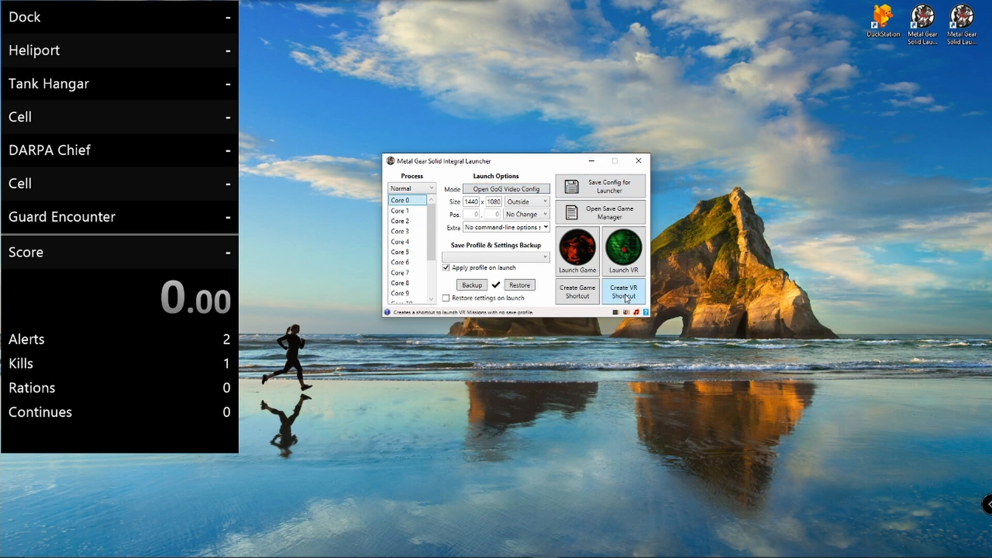
left_click_drag(401, 200, 410, 231)
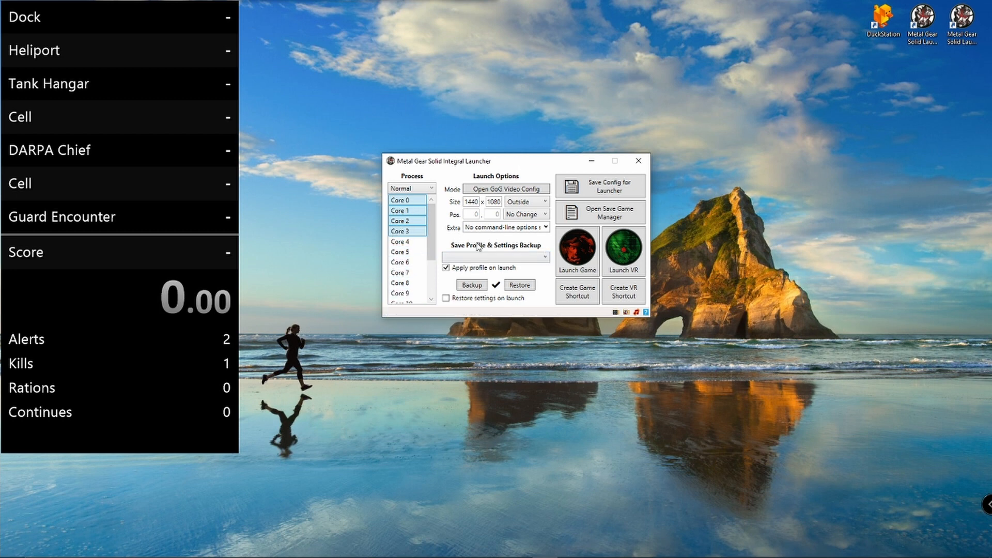
- Browse the Save Game Manager's available saves under All Bosses, All Bosses (Alternate Round), Any% and Miscellaneous
left_click(624, 217)
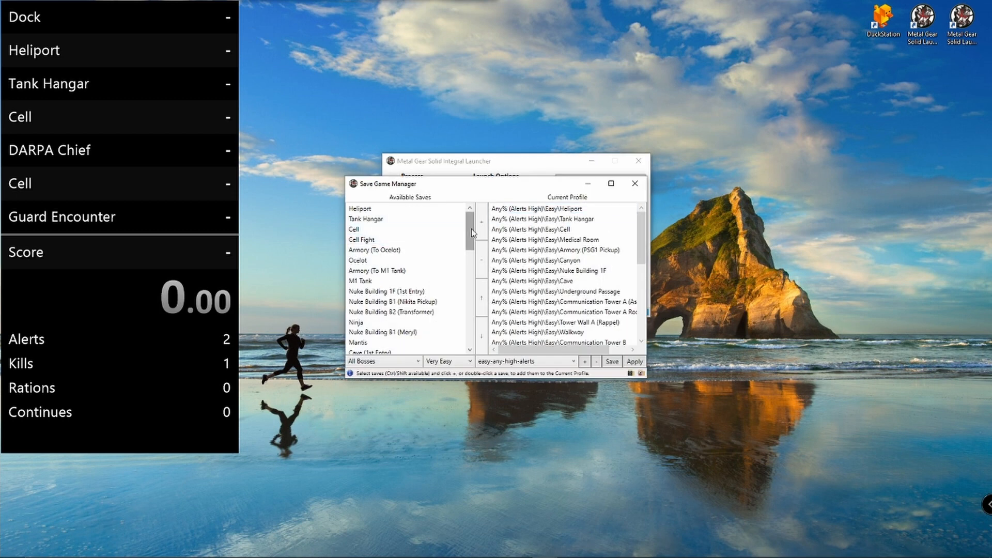
scroll(405, 262, "down", 12)
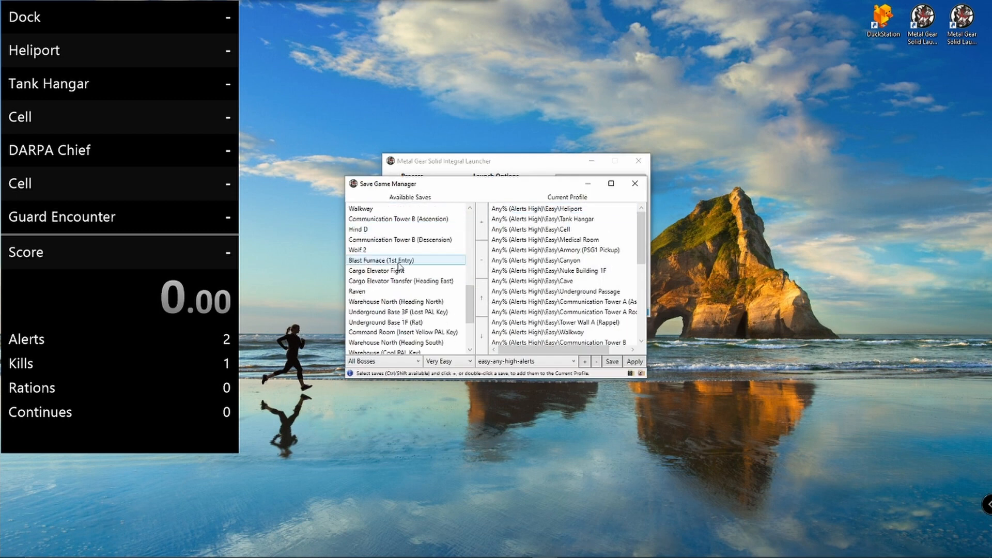
scroll(402, 269, "up", 5)
left_click(401, 361)
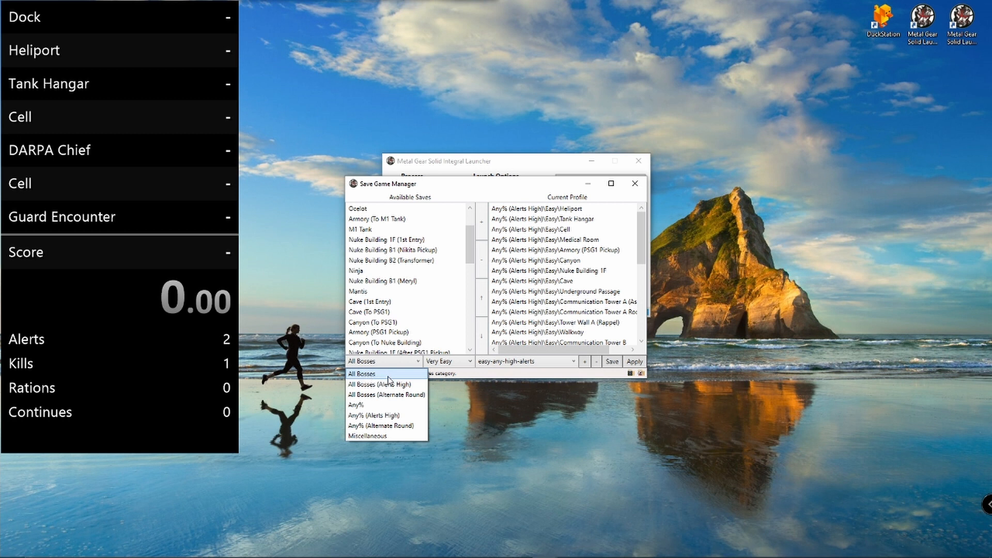
left_click(416, 396)
left_click(388, 362)
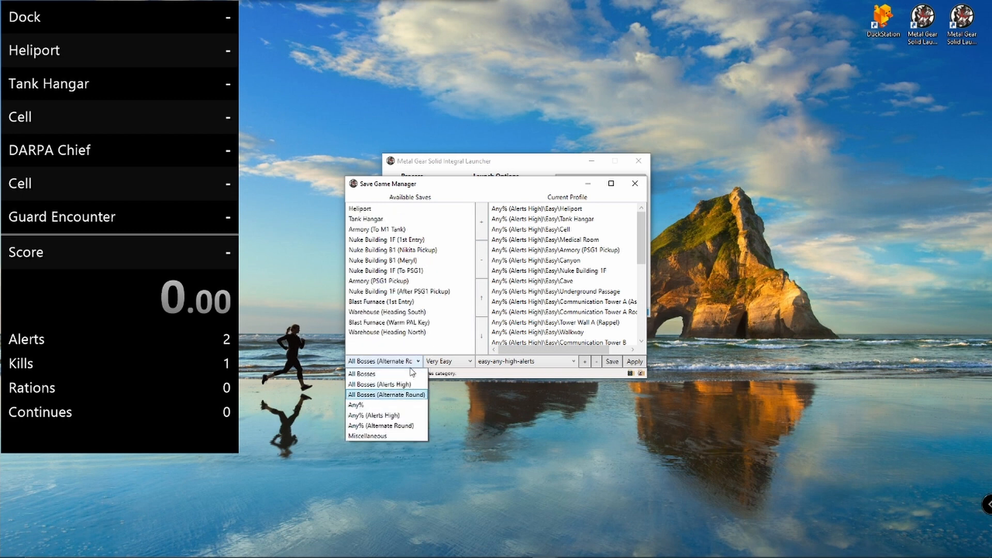
left_click(382, 405)
left_click(382, 361)
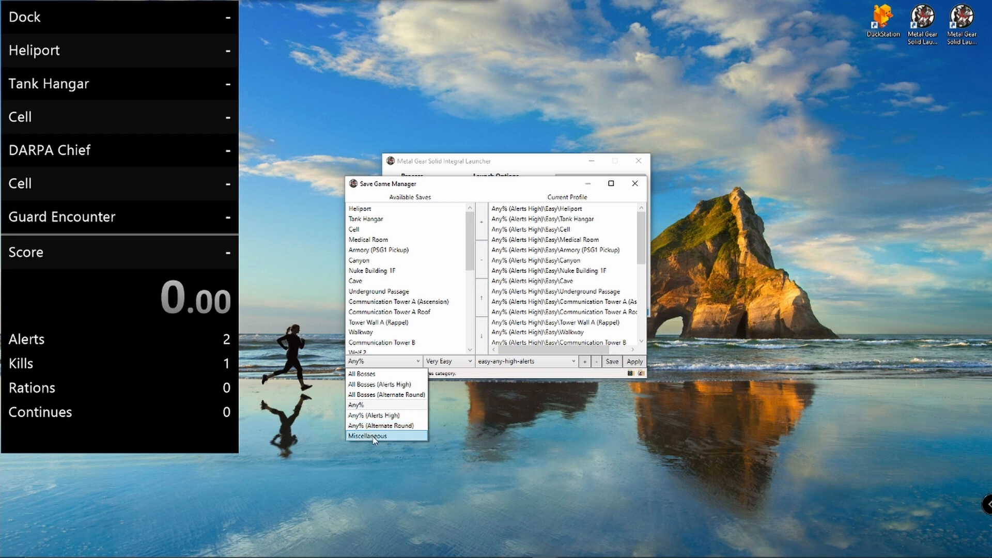
left_click(375, 437)
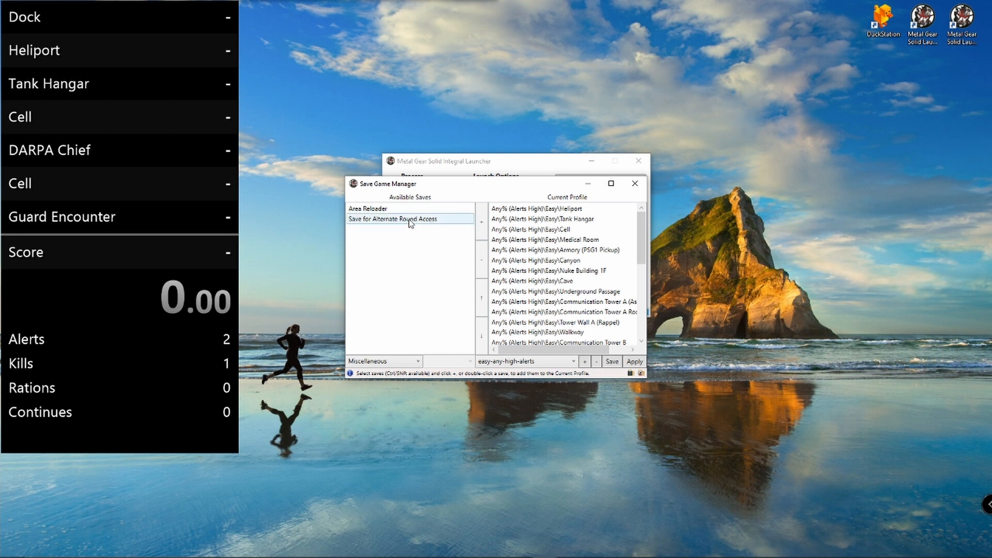
- Inspect the saves in the alll-rex, any-ve and AR profiles and close the Save Game Manager
left_click(565, 362)
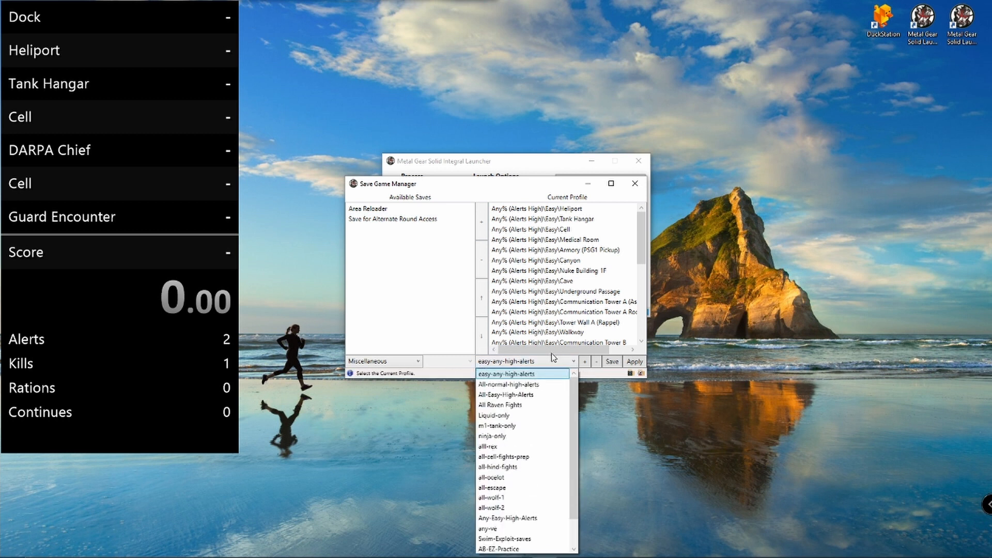
left_click(504, 446)
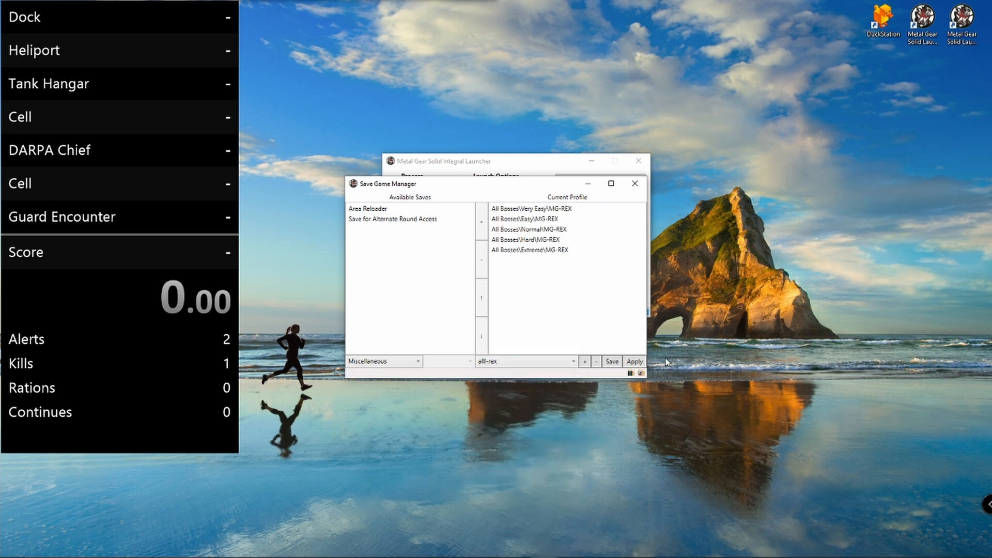
left_click(543, 362)
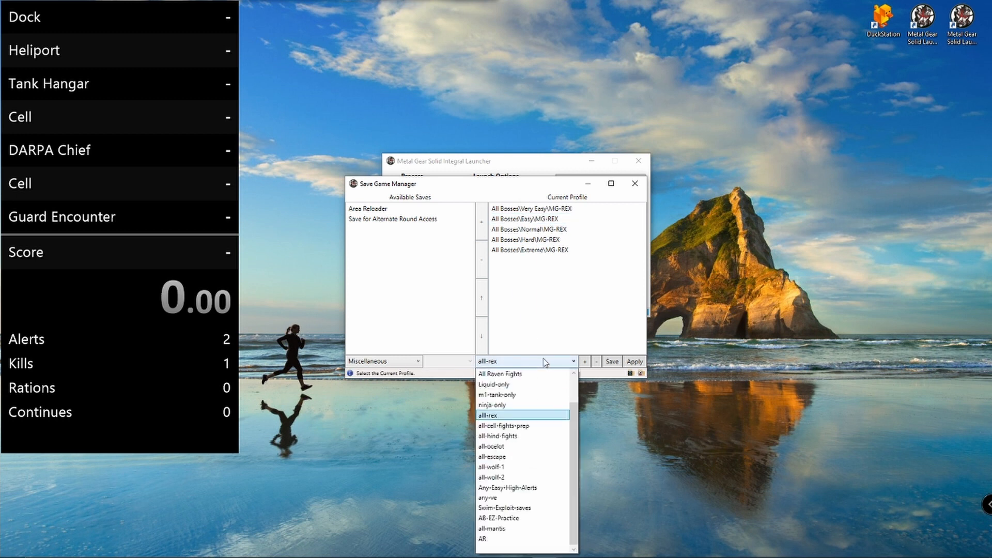
left_click(510, 498)
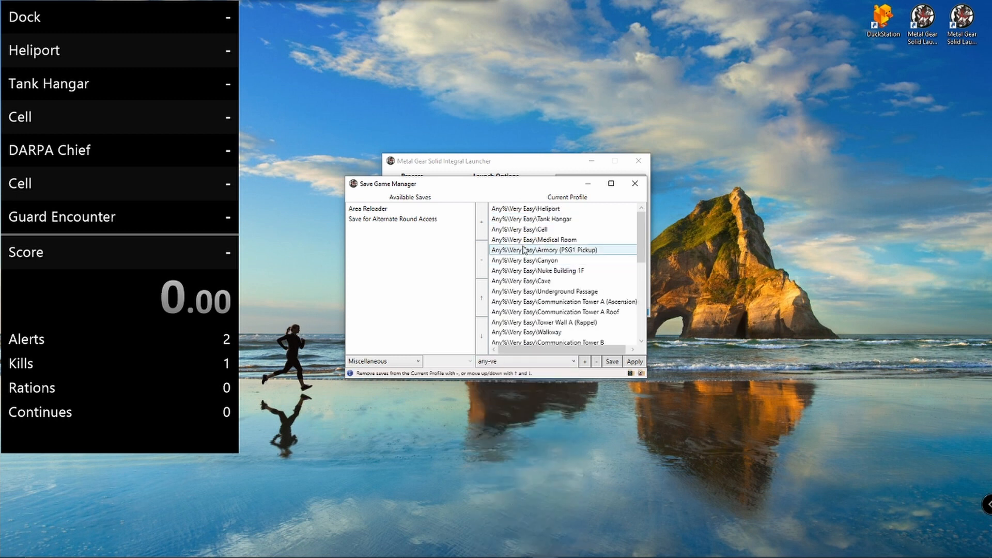
left_click(527, 362)
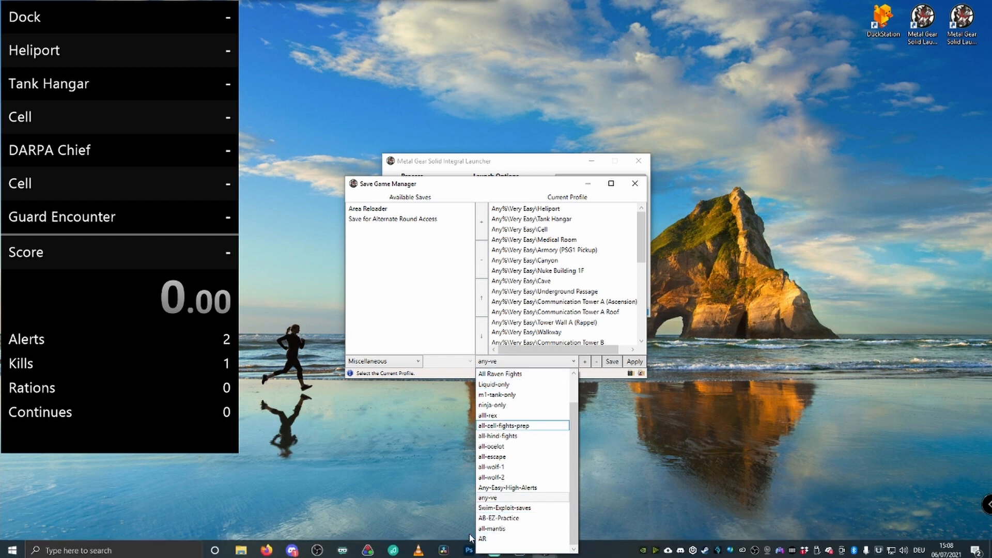
left_click(484, 539)
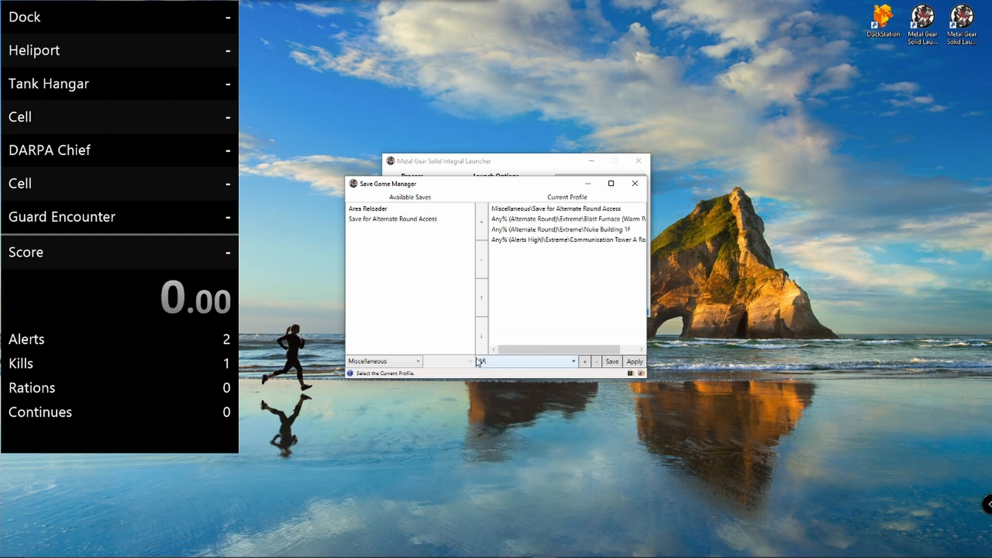
left_click(505, 209)
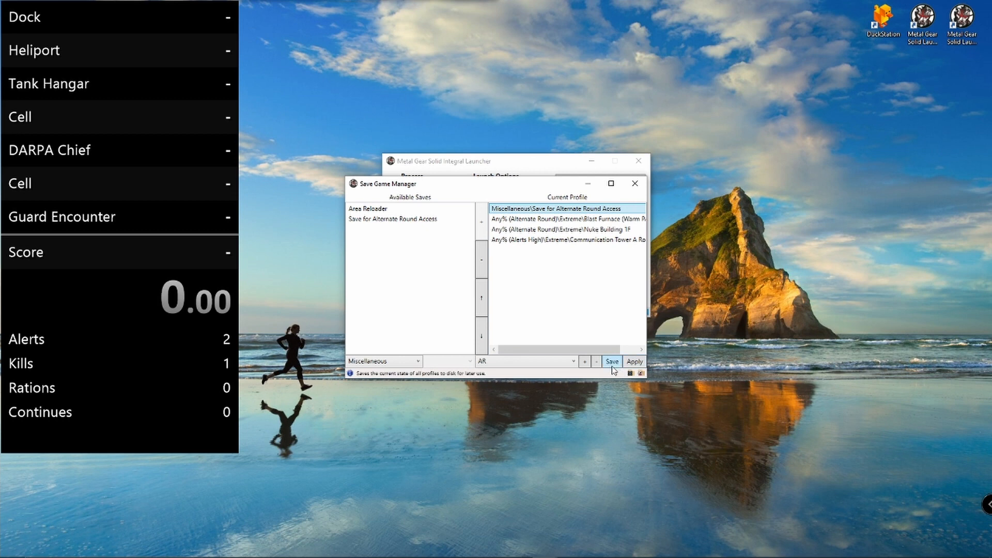
left_click(635, 184)
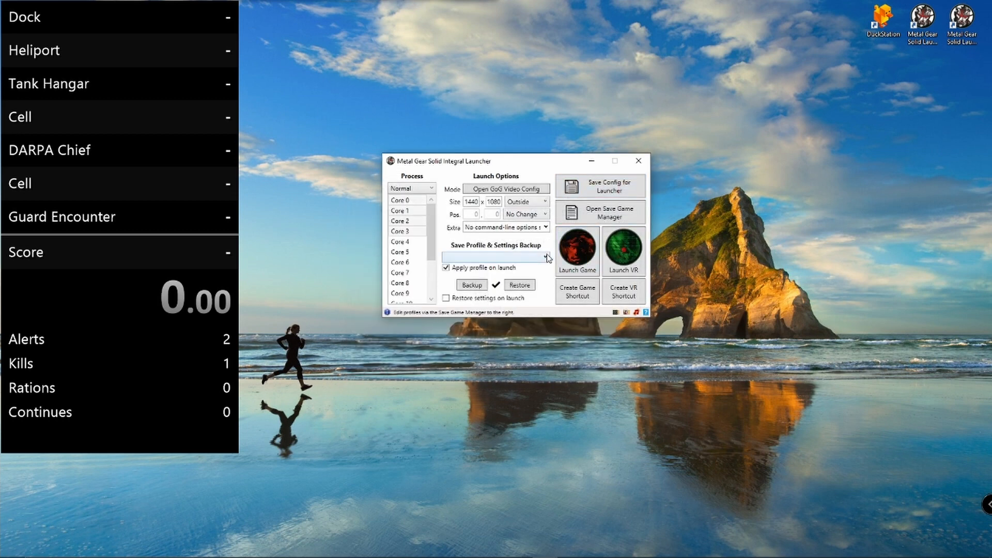
- Choose AR as the launcher's save profile
left_click(540, 257)
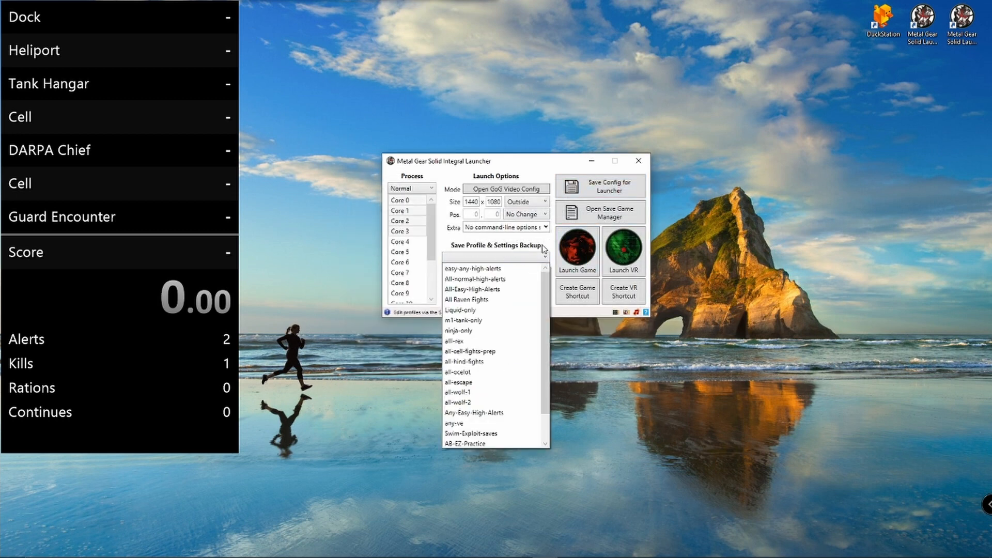
scroll(465, 310, "down", 1)
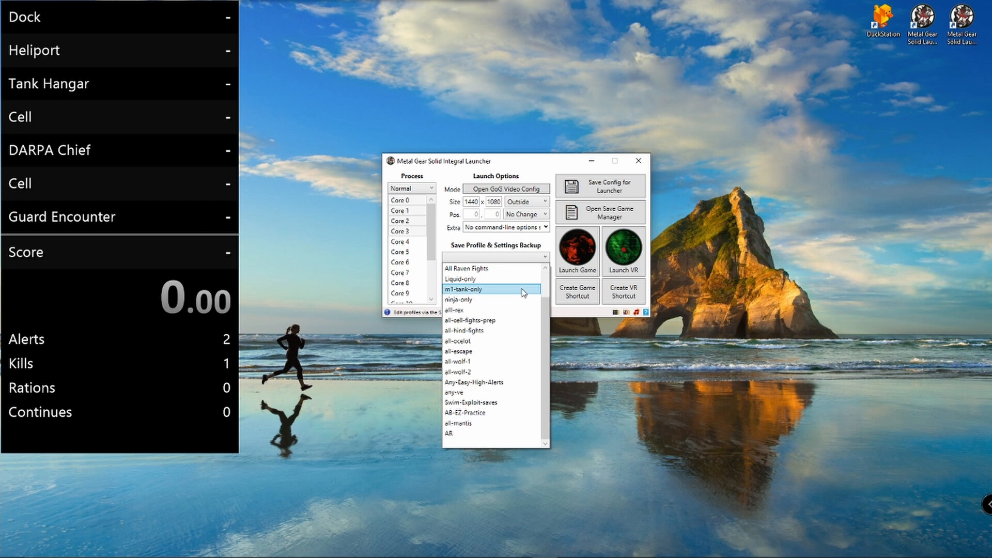
left_click(459, 437)
- Back up the game settings and enable restoring them on launch
left_click(472, 285)
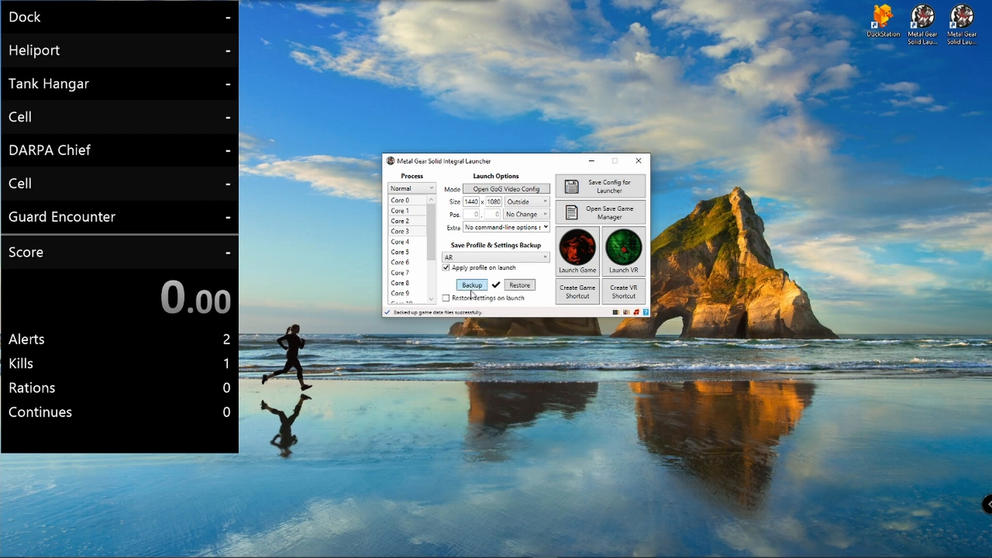
left_click(455, 298)
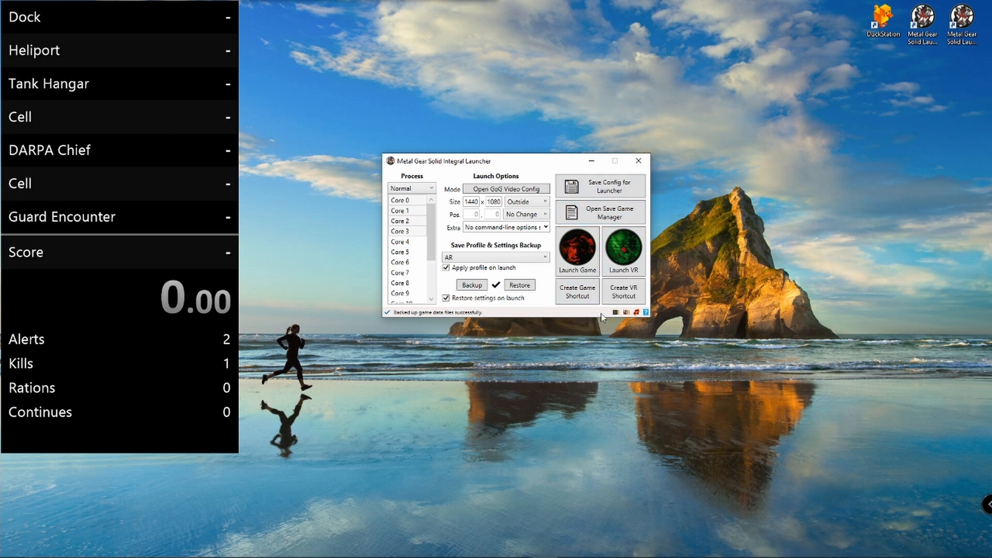
- Check the Music Patch Installer's status, close it, and open the launcher's About information
left_click(637, 313)
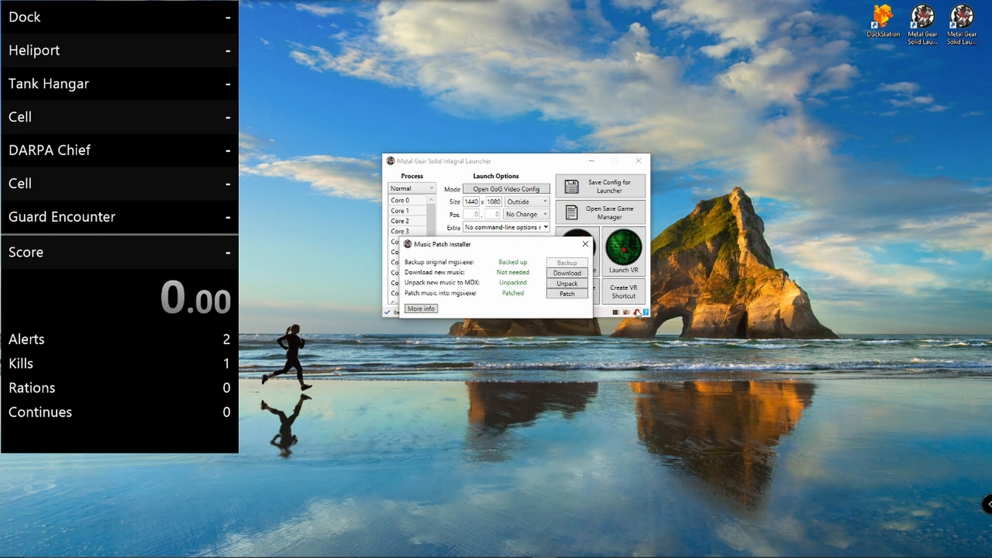
left_click_drag(529, 246, 537, 329)
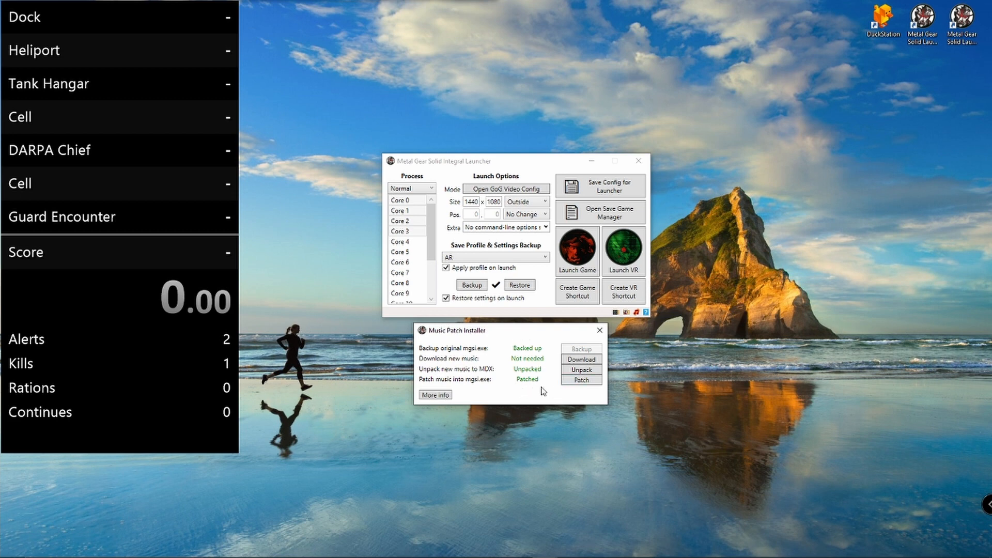
left_click(600, 330)
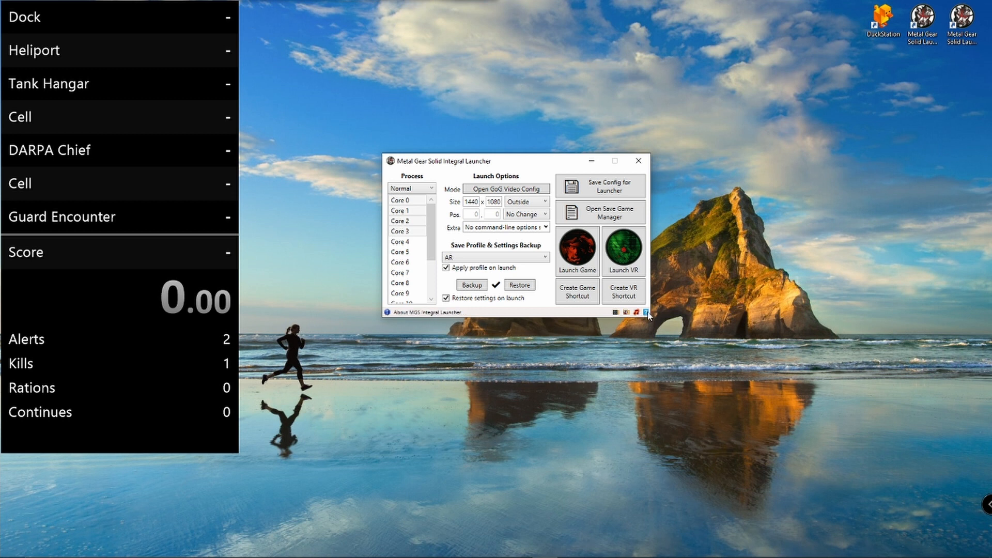
left_click(646, 313)
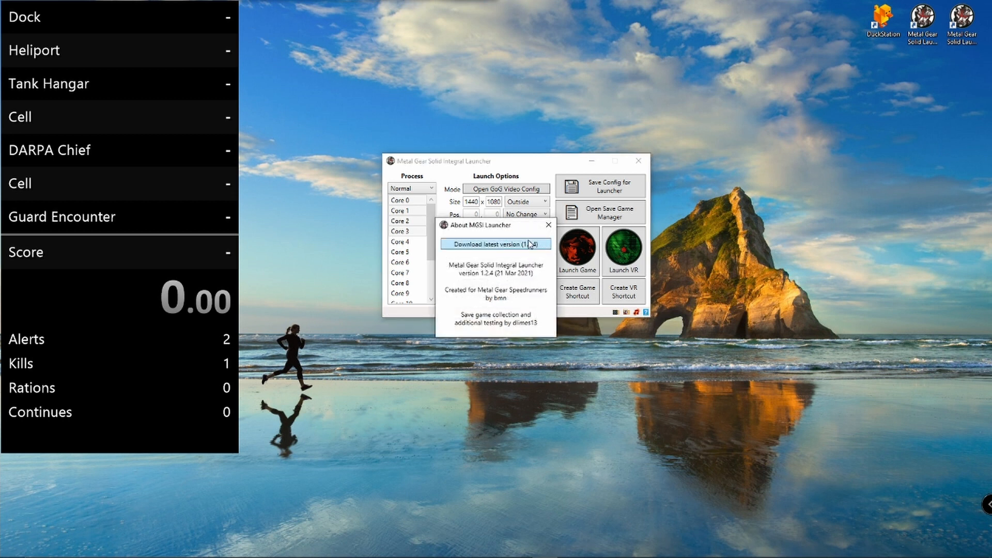
- Close the launcher's About information and load the Metal Gear Solid - PC All Bosses (Subsplits).lss splits in LiveSplit, without saving the current splits
left_click(551, 225)
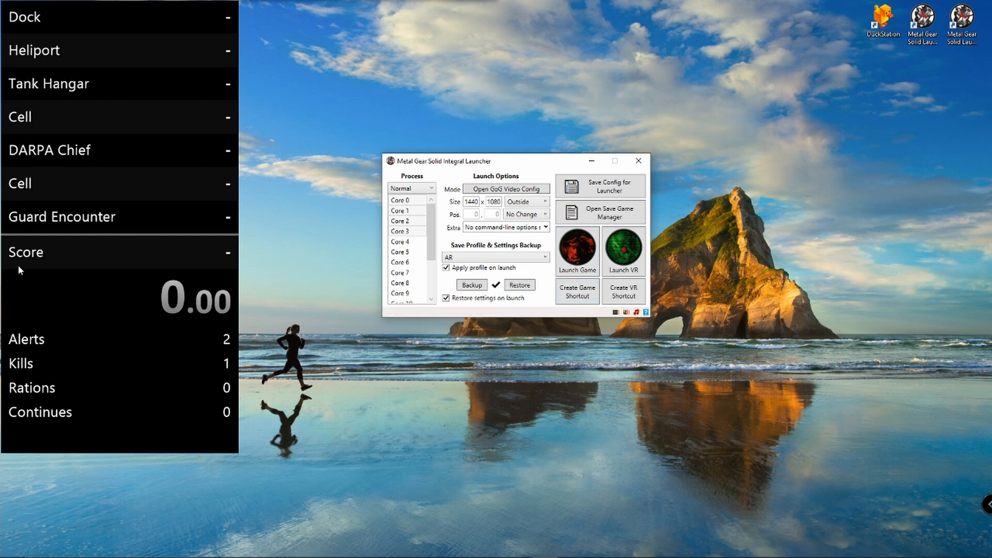
right_click(136, 191)
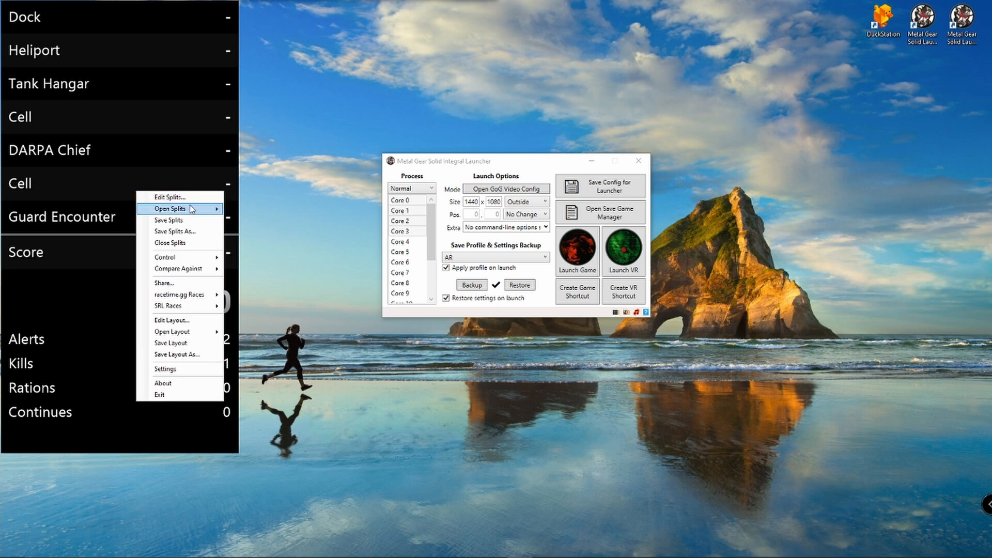
mouse_move(192, 209)
left_click(258, 225)
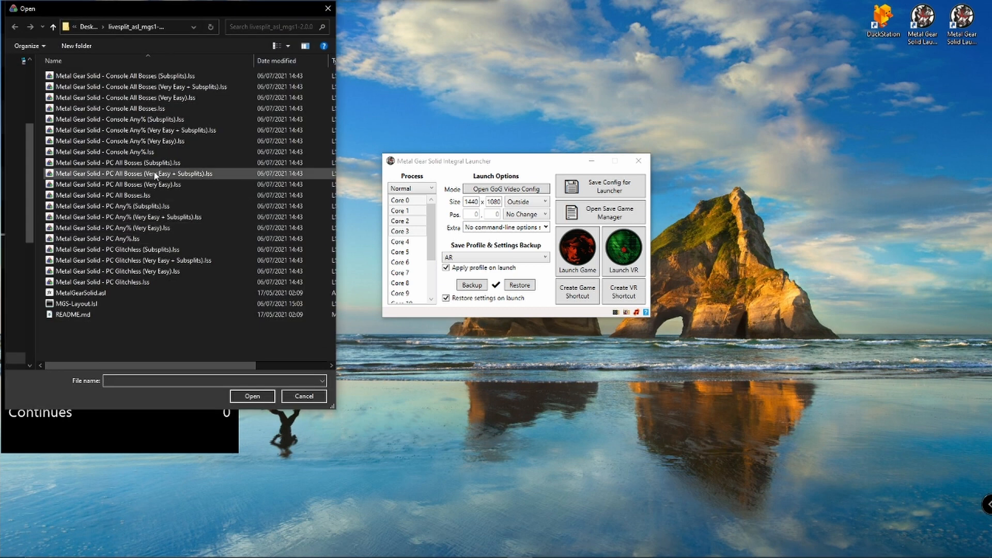
double_click(182, 164)
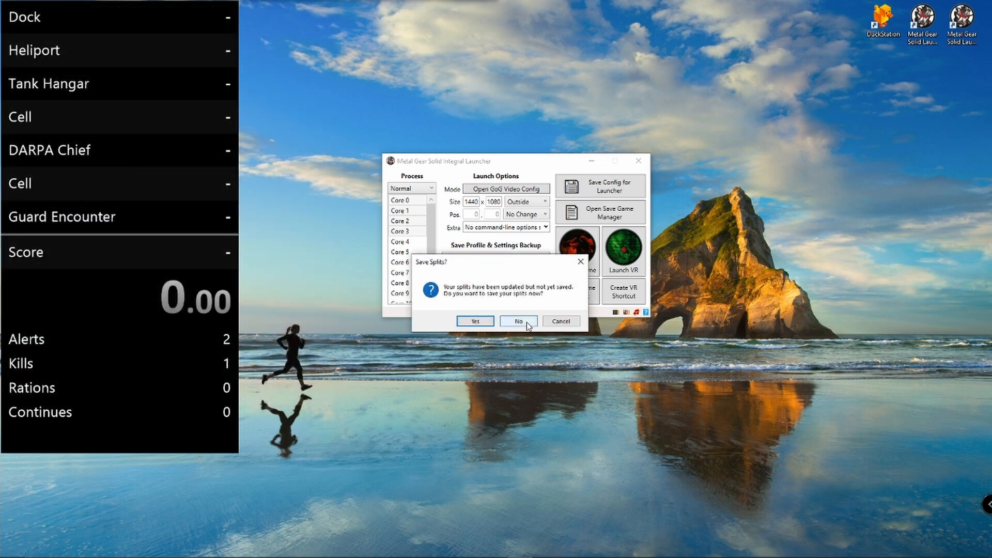
left_click(517, 323)
- Review the components in LiveSplit's layout editor and leave it without applying changes
right_click(163, 324)
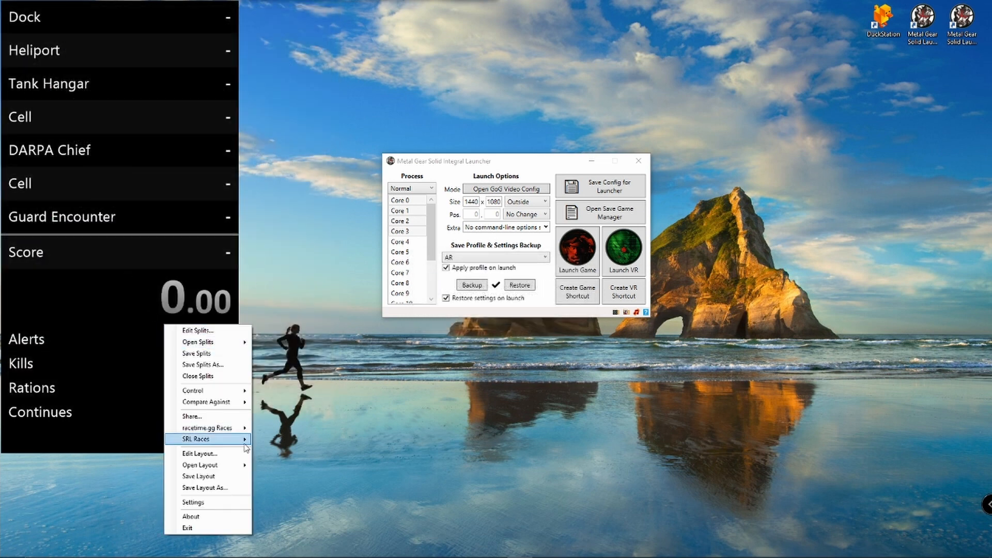
left_click(178, 453)
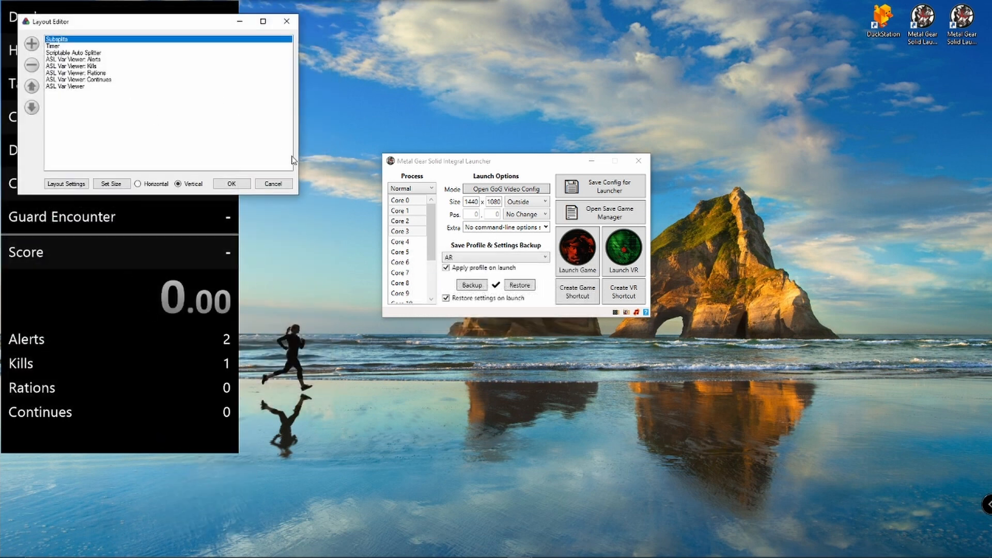
left_click(273, 184)
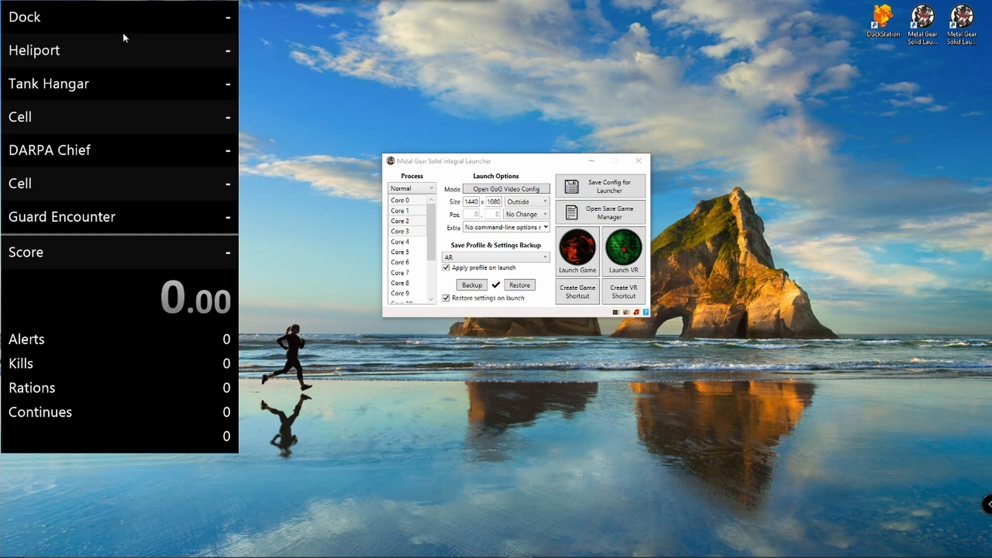
- Launch Metal Gear Solid Integral from the launcher and start a new Alternate Round game on Extreme to demonstrate the autosplitter
left_click(584, 259)
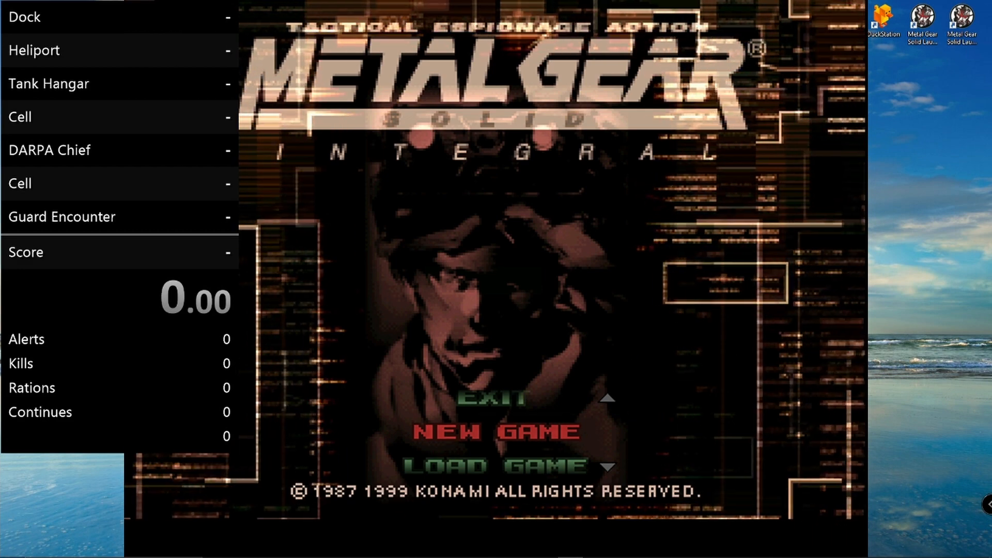
key("Down")
key("Up")
key("Return")
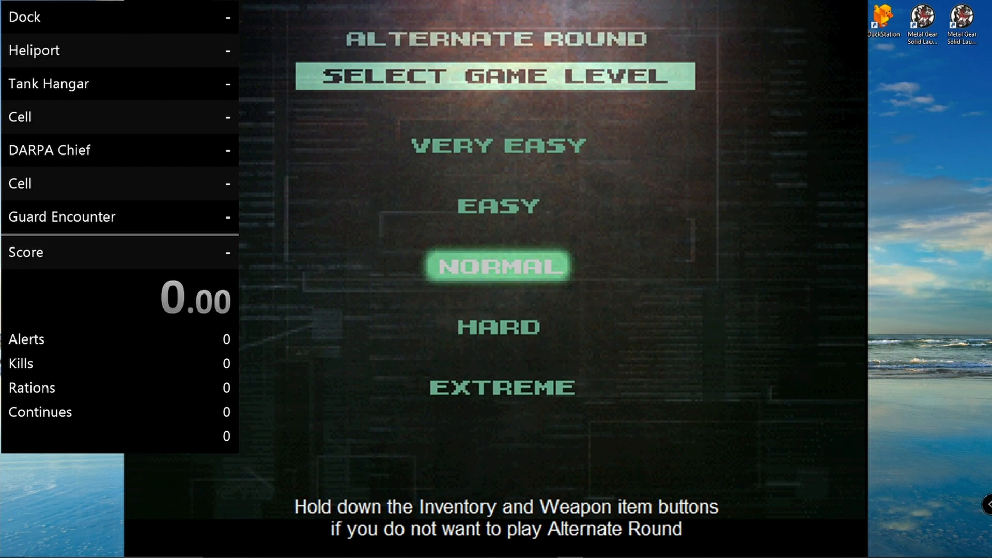
key("Down")
key("Down")
key("Return")
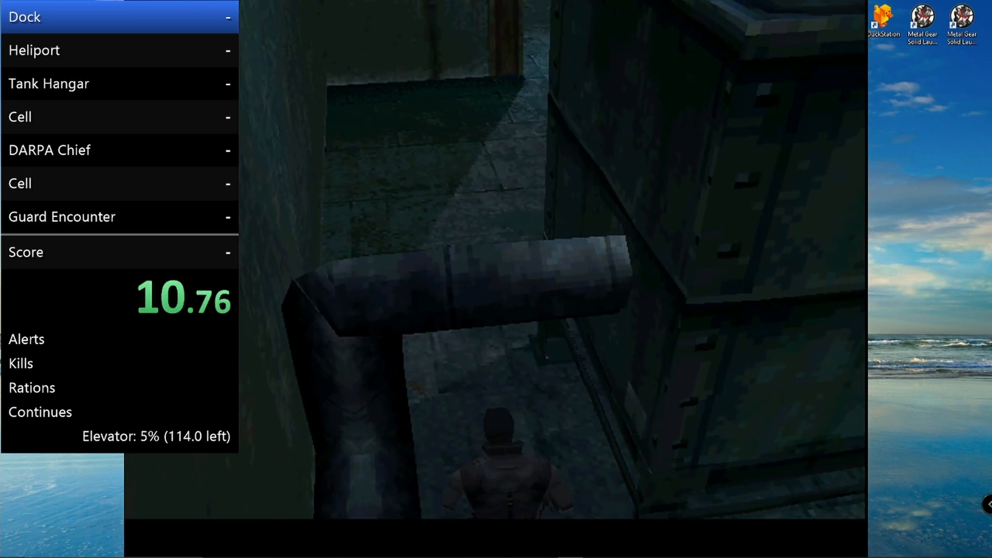
key("Up")
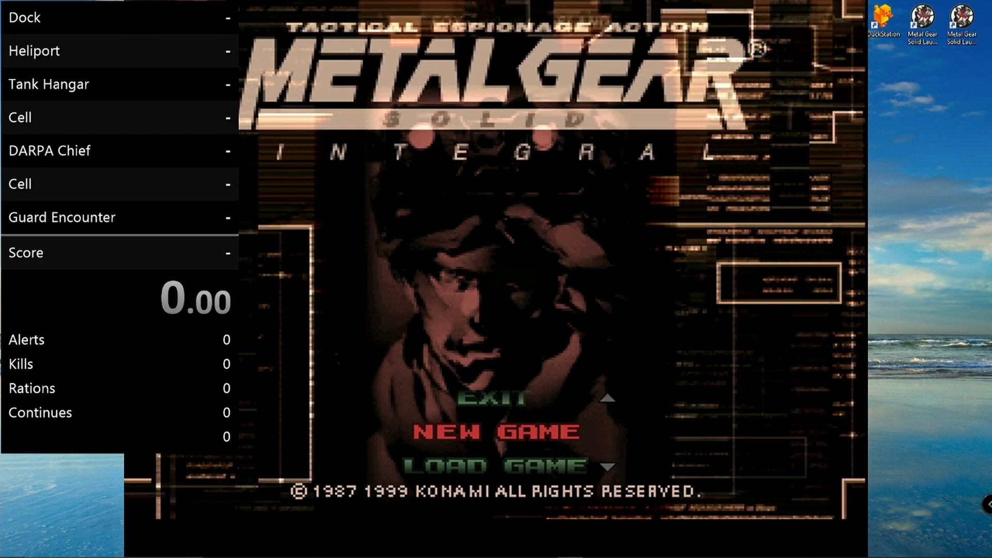
- Start another new game from the title screen with the Extreme game level
key("Return")
key("Down")
key("Down")
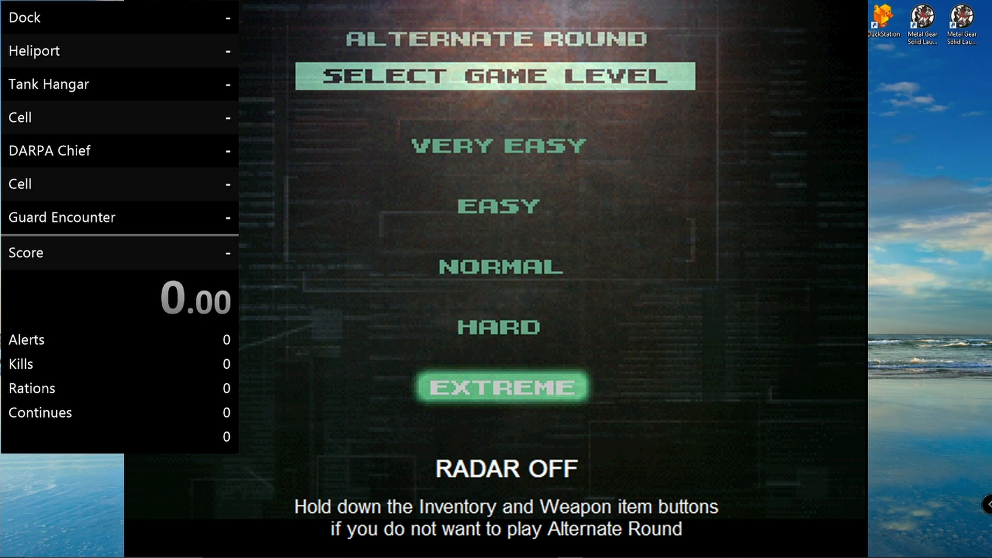
key("Return")
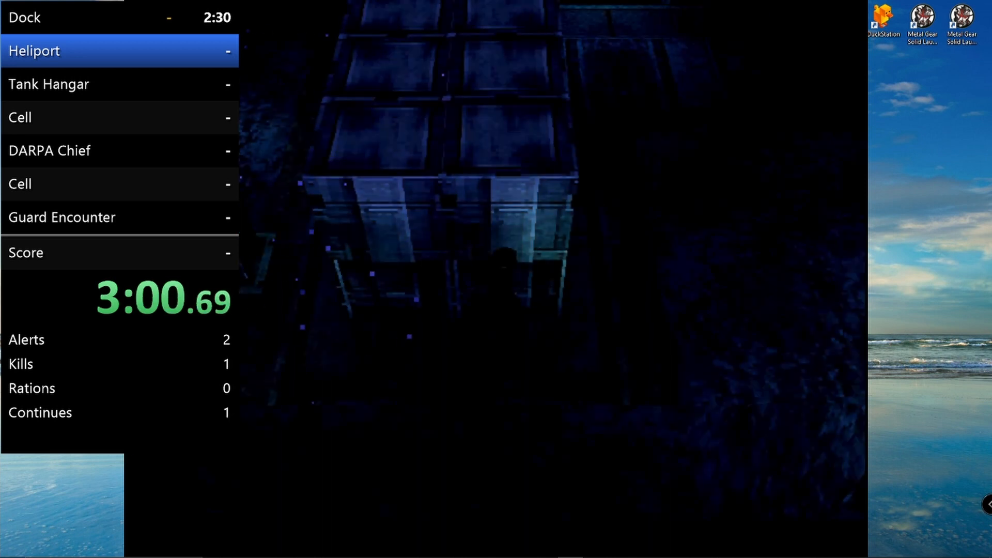
- Pause the game at the Heliport and quit to the main menu, confirming the prompt
key("Escape")
key("Down")
key("Down")
key("Down")
key("Down")
key("Down")
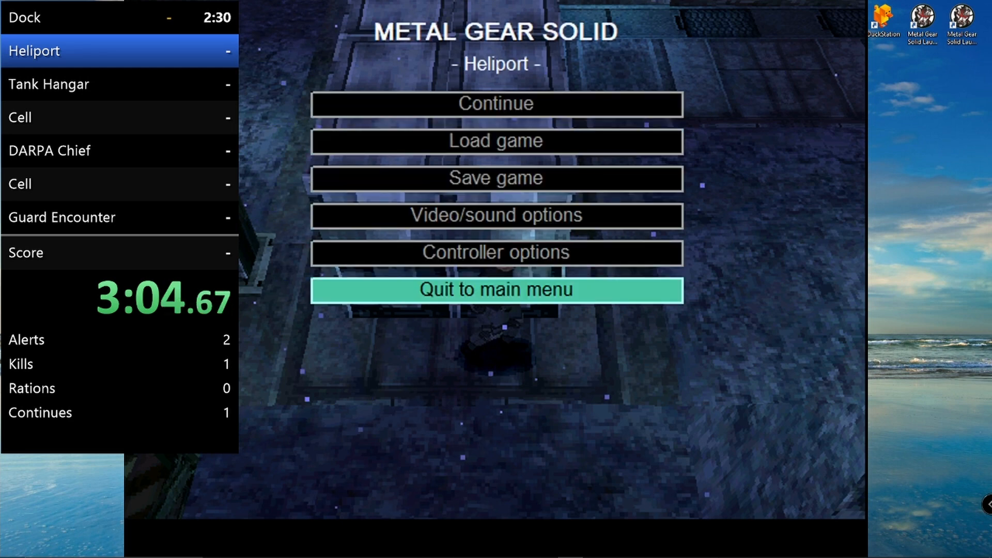
key("Return")
key("Right")
key("Return")
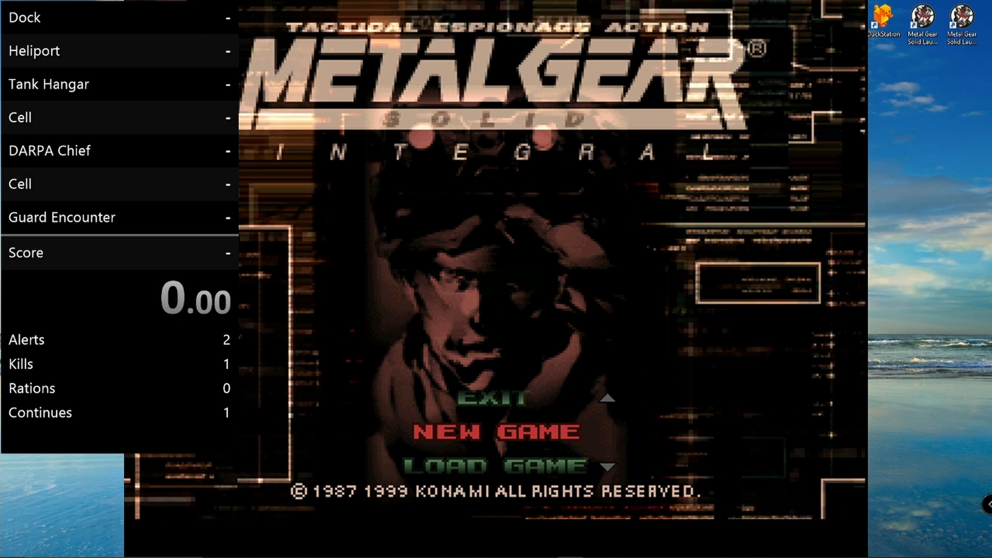
- Select Exit on the game's title menu
key("Return")
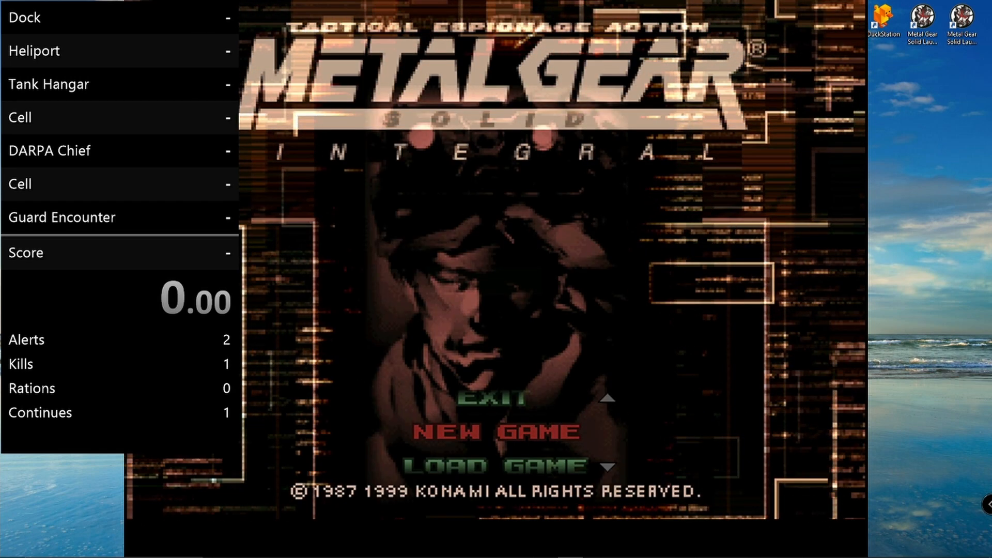
key("Up")
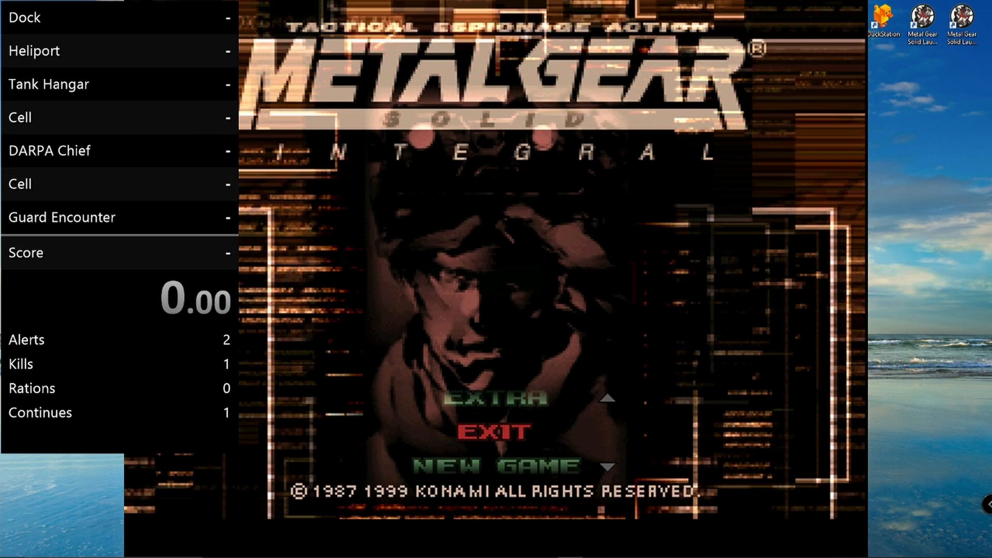